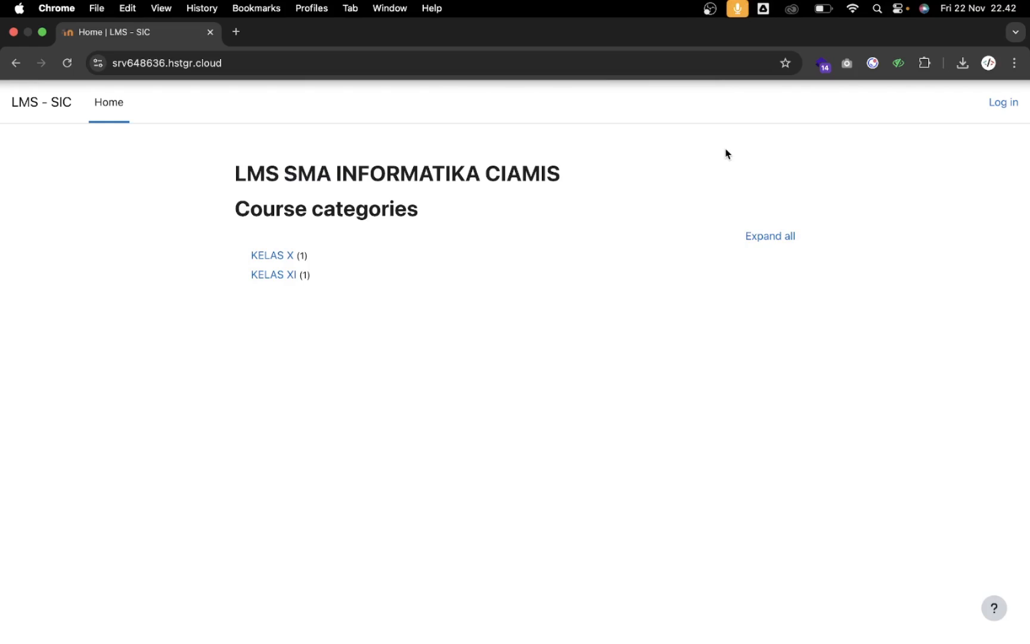
Log in to Moodle as the site administrator with the admin password
{"action": "left_click", "coordinate": [1011, 106]}
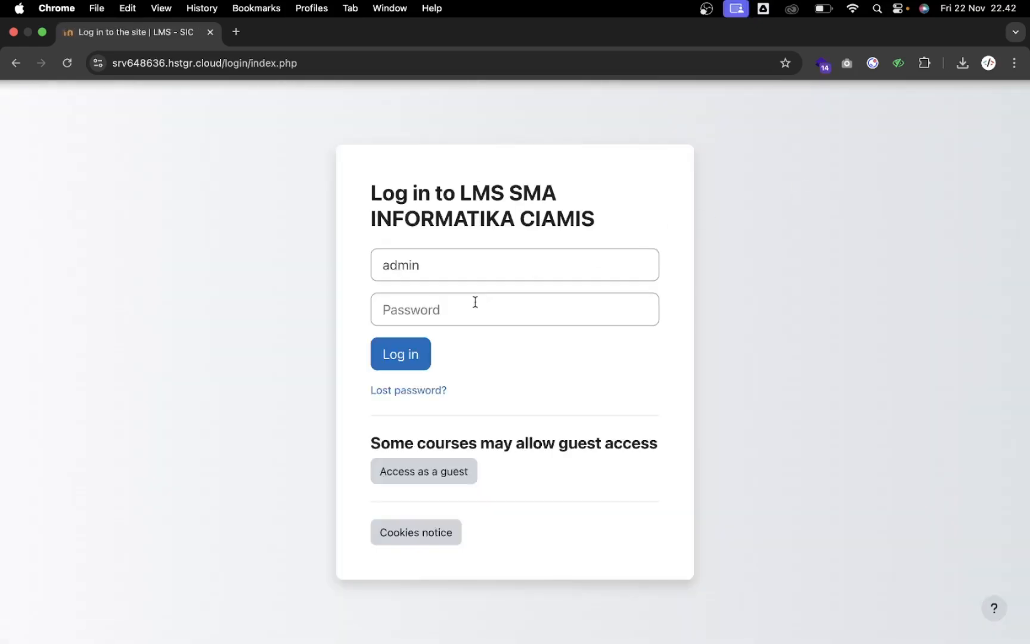
{"action": "left_click", "coordinate": [472, 307]}
{"action": "type", "text": "•••••••••••••••"}
{"action": "left_click", "coordinate": [400, 354]}
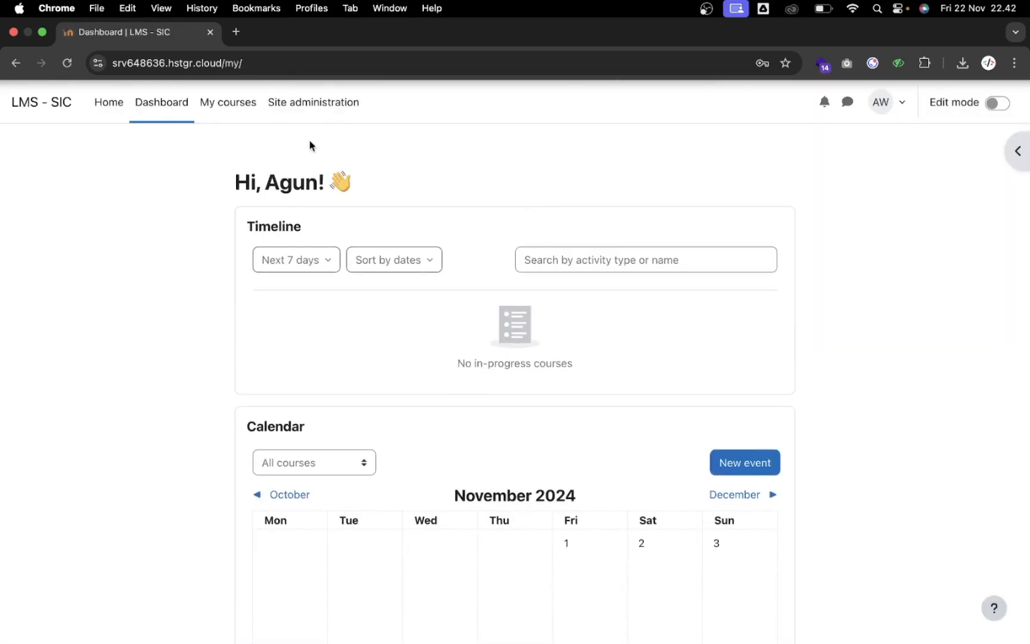
Go to Site administration > Courses > Manage courses and categories
{"action": "left_click", "coordinate": [311, 109]}
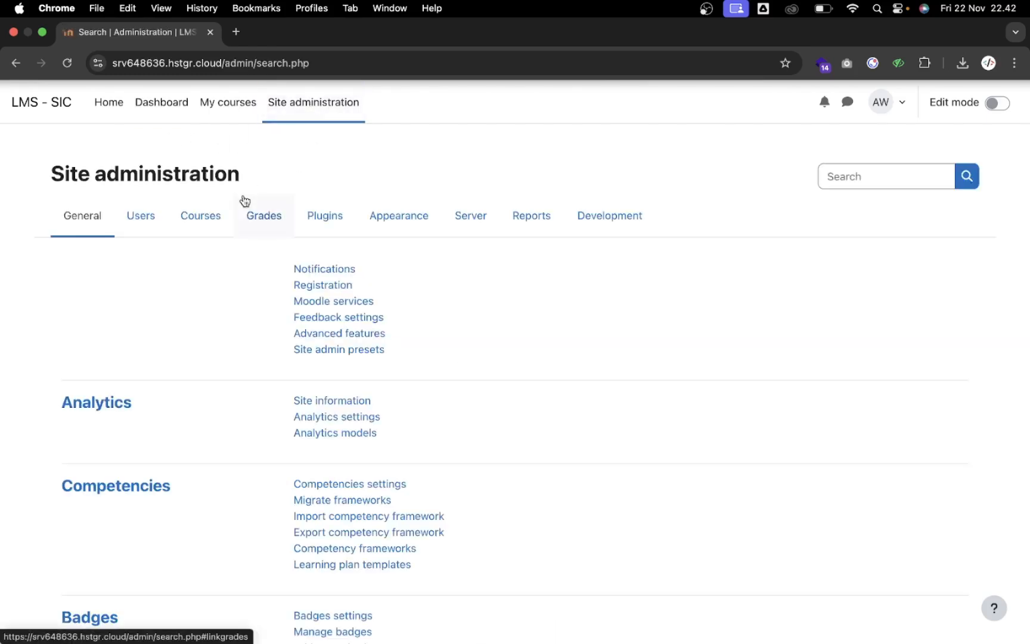
{"action": "left_click", "coordinate": [213, 220]}
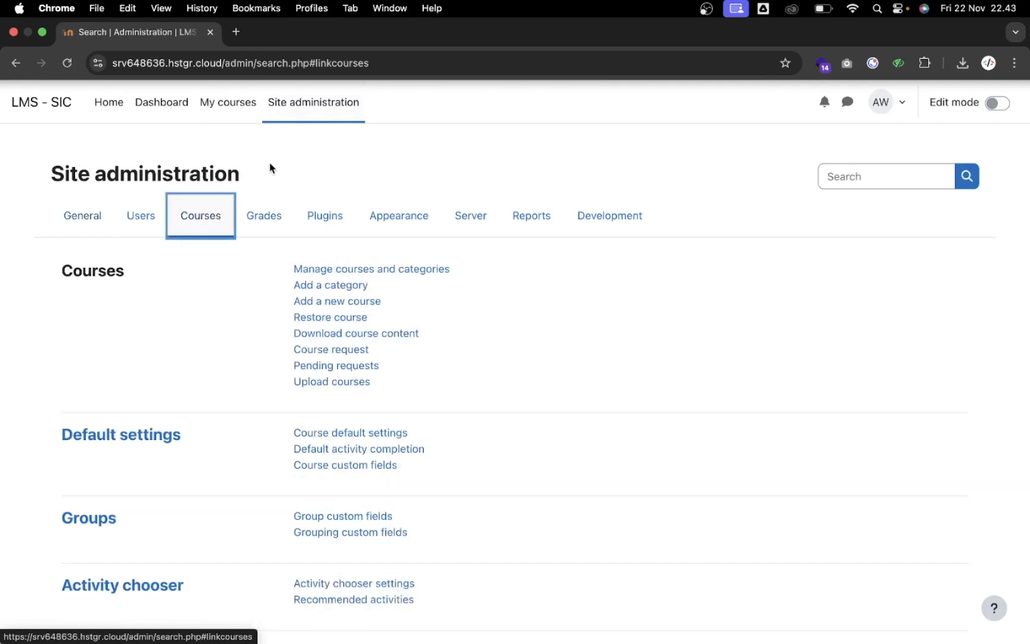
{"action": "left_click", "coordinate": [296, 266]}
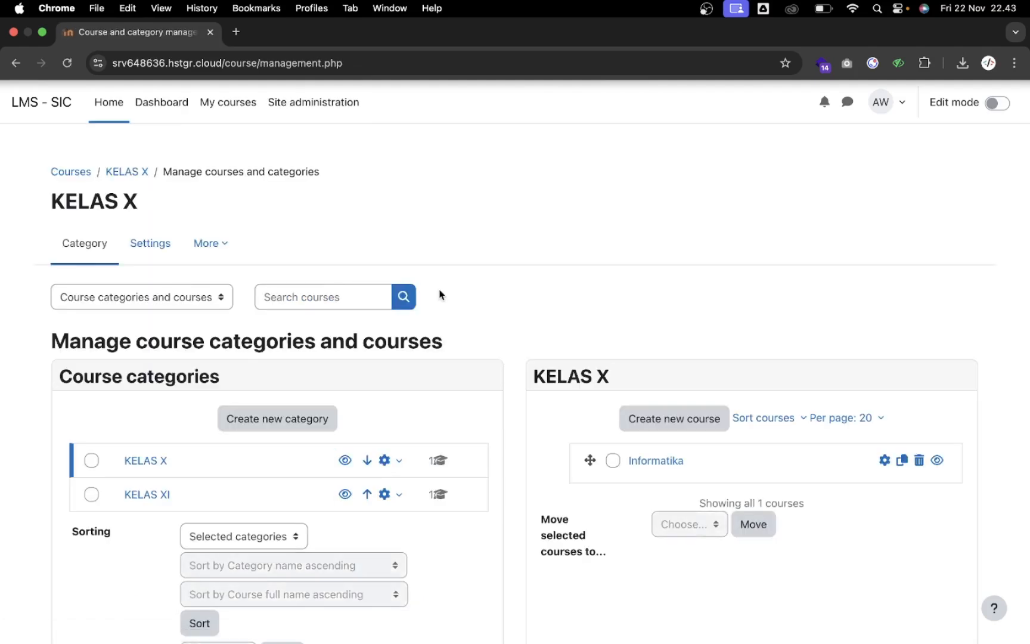
{"action": "scroll", "coordinate": [440, 294], "scroll_direction": "down", "scroll_amount": 2}
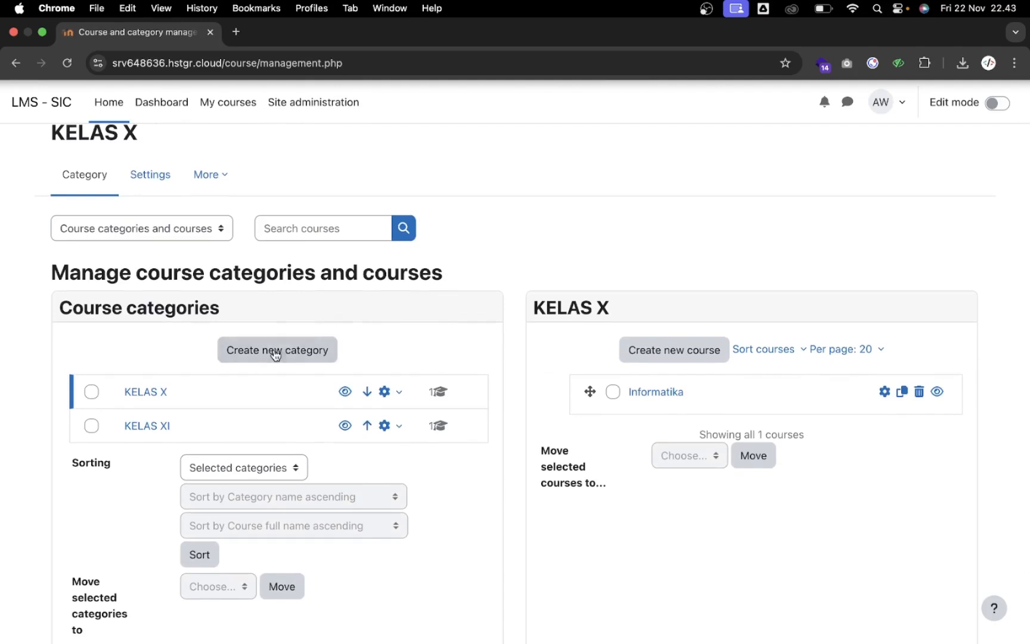
Start a new category and change its parent from KELAS X to Top
{"action": "left_click", "coordinate": [274, 356]}
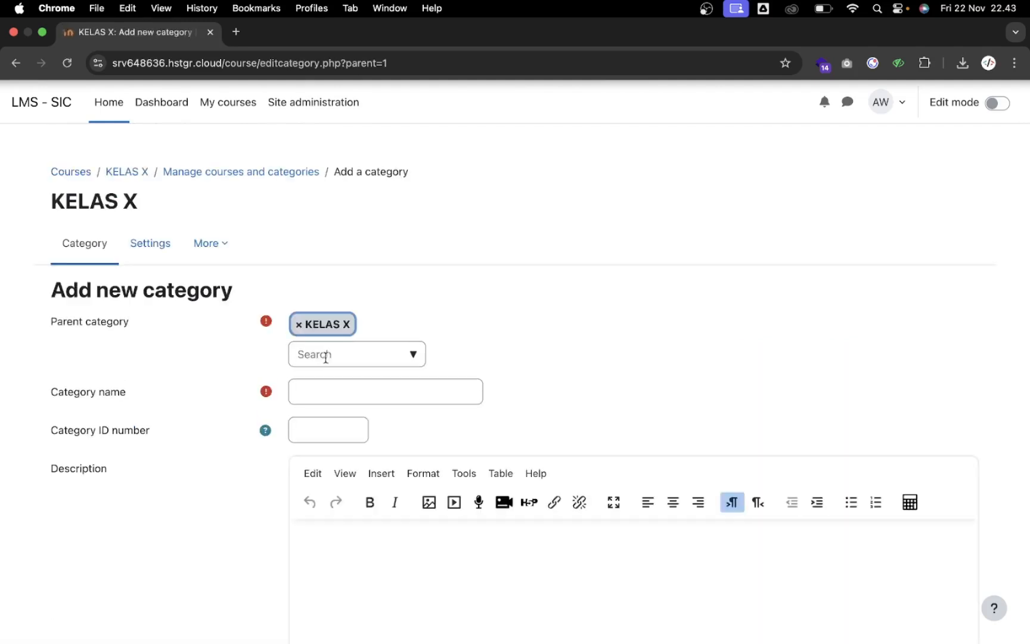
{"action": "left_click", "coordinate": [298, 280]}
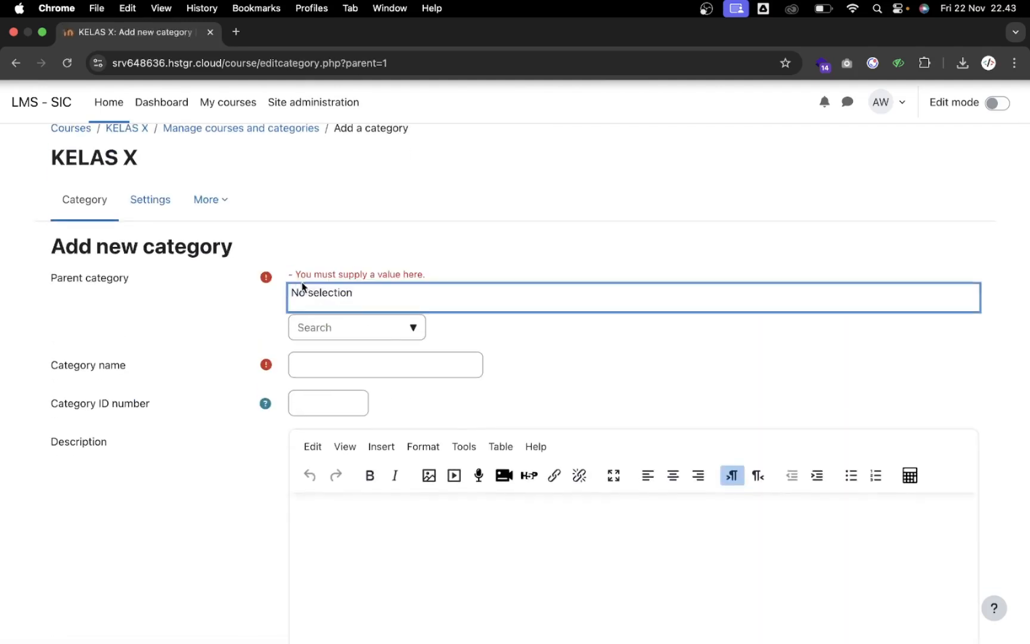
{"action": "left_click", "coordinate": [414, 327]}
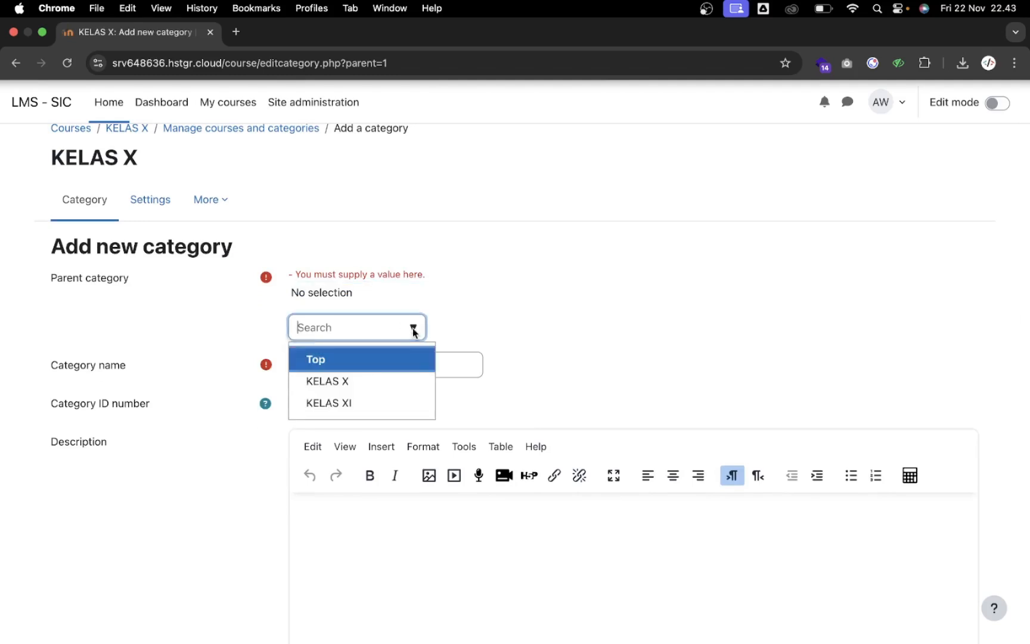
{"action": "left_click", "coordinate": [361, 357]}
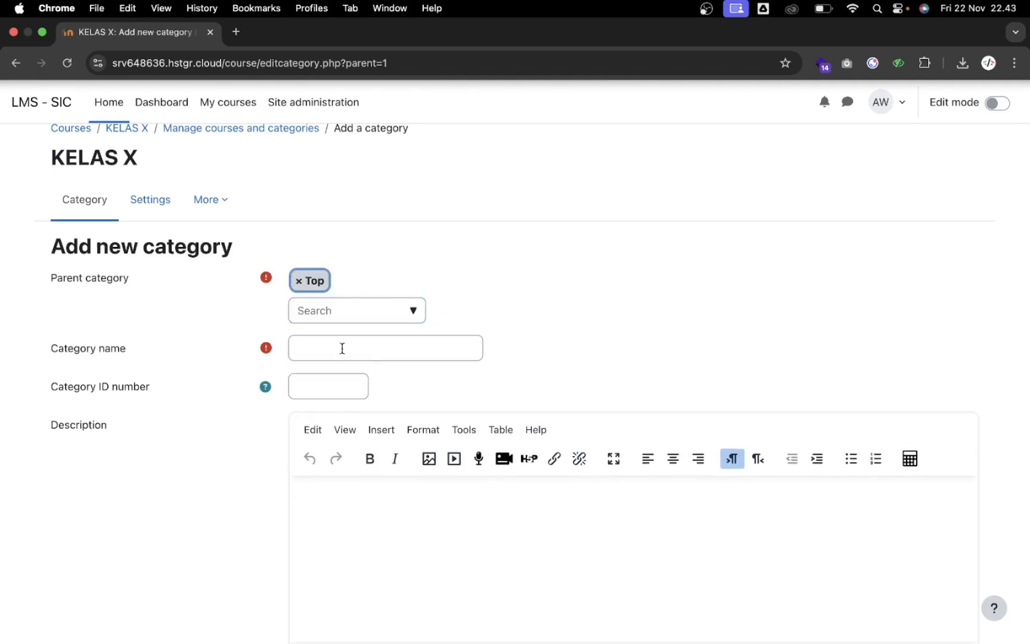
Name the new category SIMULASI UJIAN
{"action": "left_click", "coordinate": [359, 343]}
{"action": "type", "text": "SI"}
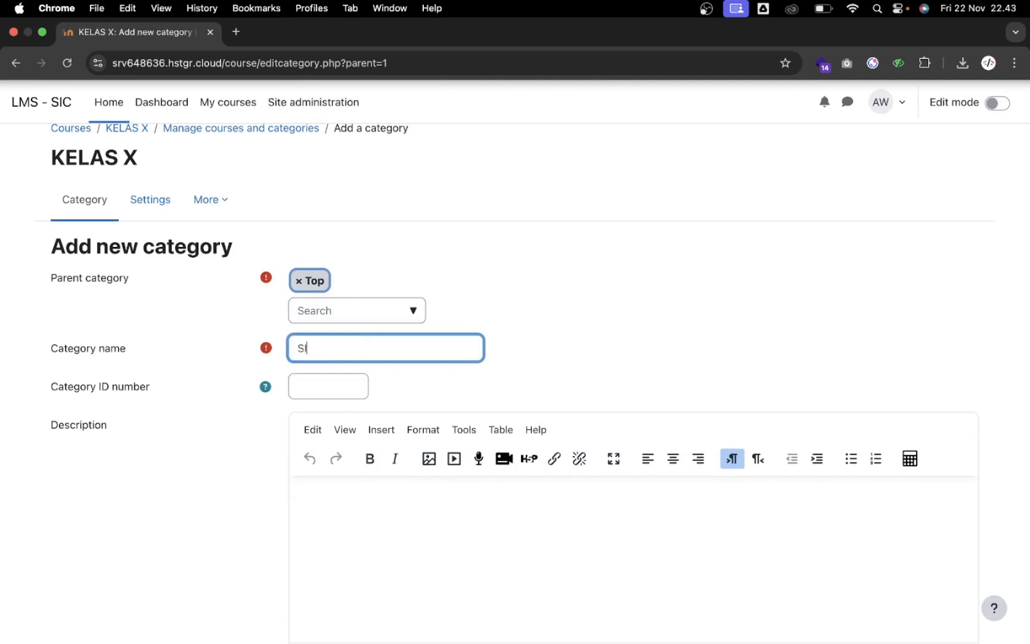
{"action": "type", "text": "MULASI UJIAN"}
{"action": "key", "text": "Caps_Lock"}
{"action": "scroll", "coordinate": [368, 350], "scroll_direction": "down", "scroll_amount": 3}
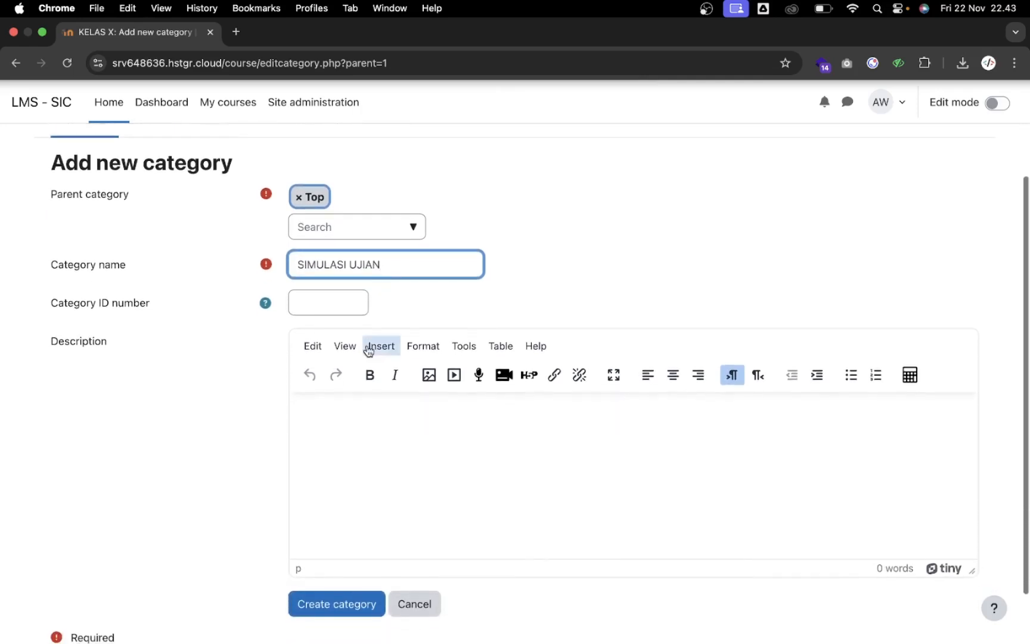
{"action": "scroll", "coordinate": [358, 411], "scroll_direction": "down", "scroll_amount": 2}
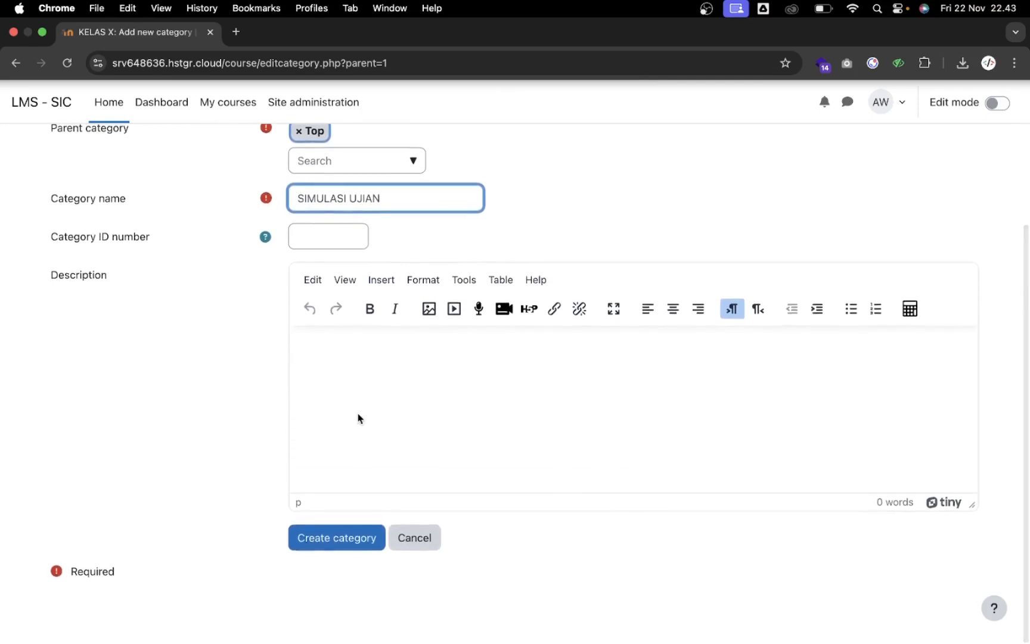
Create the SIMULASI UJIAN category and begin a new course inside it
{"action": "left_click", "coordinate": [341, 540]}
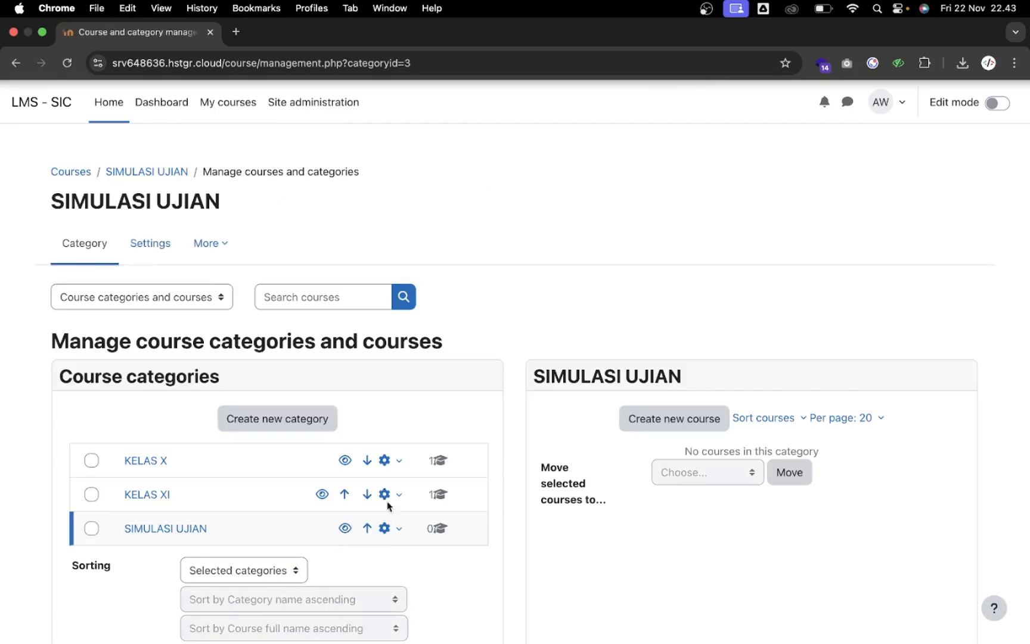
{"action": "scroll", "coordinate": [531, 403], "scroll_direction": "down", "scroll_amount": 1}
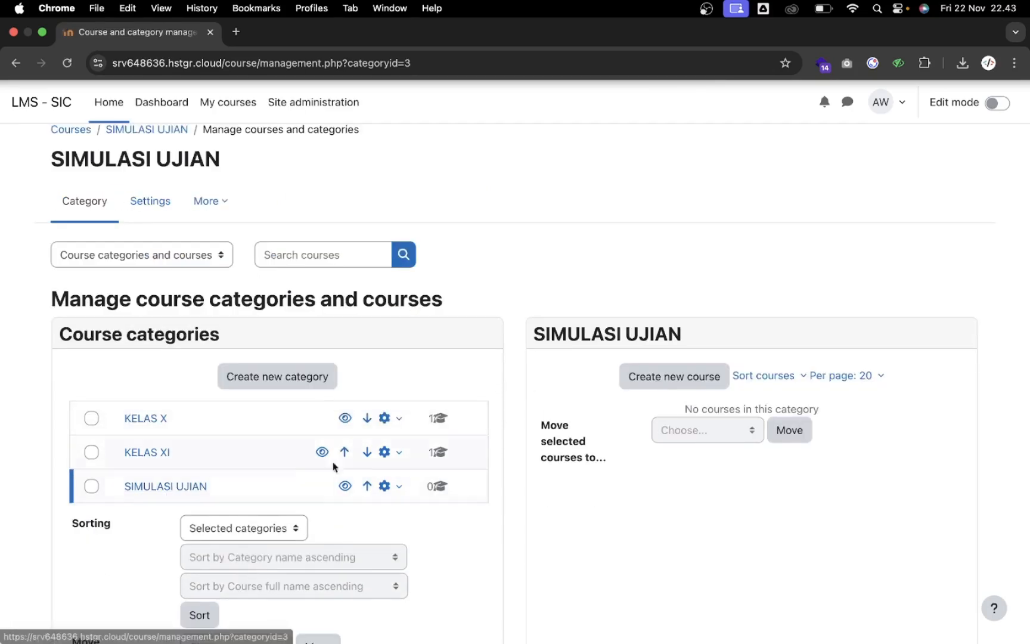
{"action": "left_click", "coordinate": [682, 379]}
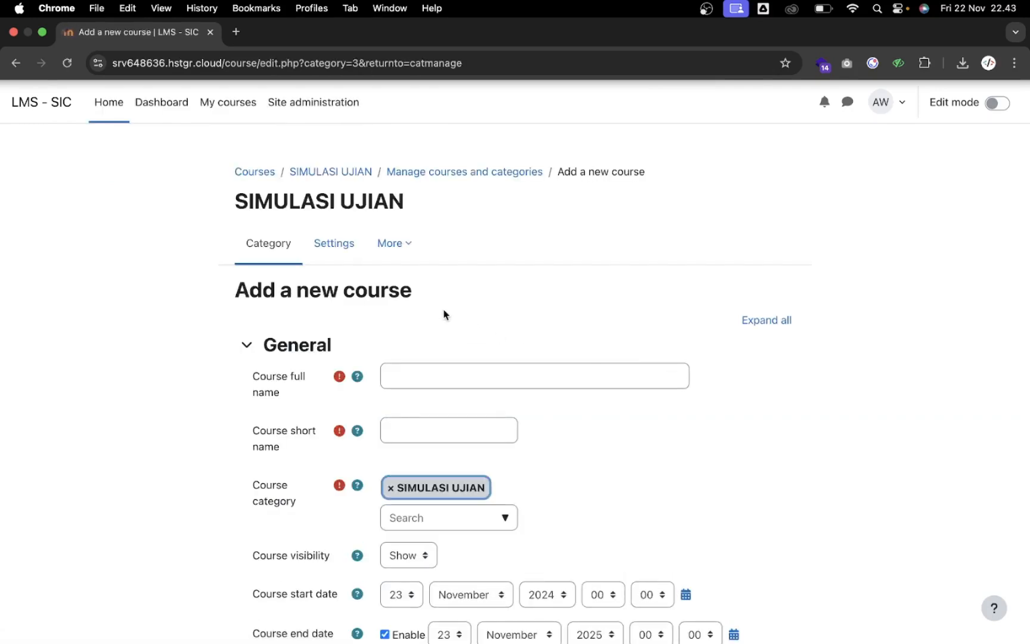
Enter UJIAN SIMULASI ASAS 2024 as both the course full name and short name
{"action": "left_click", "coordinate": [427, 377]}
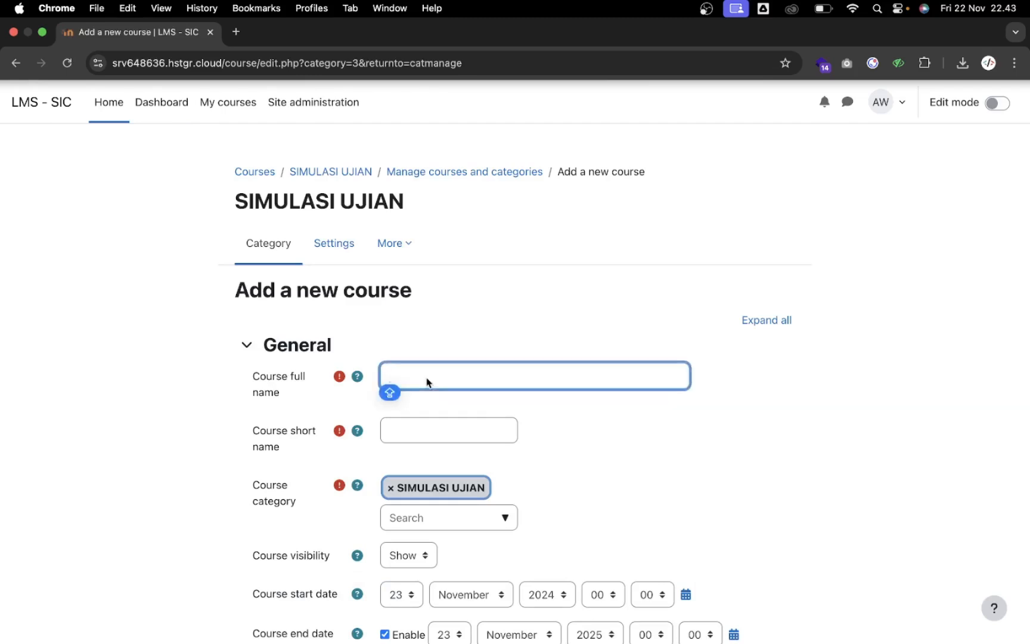
{"action": "type", "text": "UJIAN SUM"}
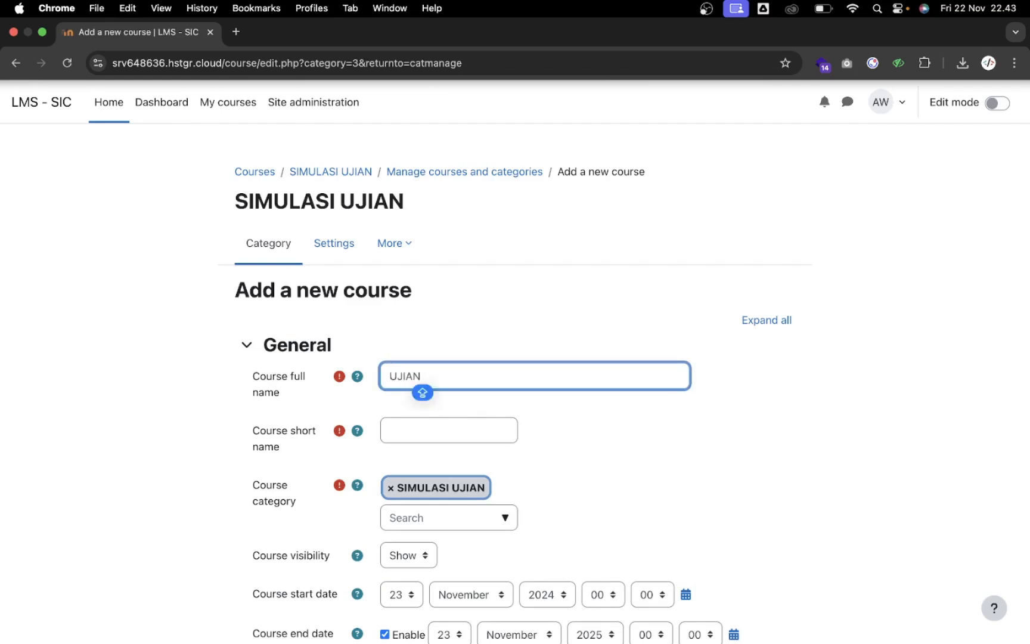
{"action": "type", "text": "U"}
{"action": "key", "text": "BackSpace"}
{"action": "key", "text": "BackSpace"}
{"action": "key", "text": "BackSpace"}
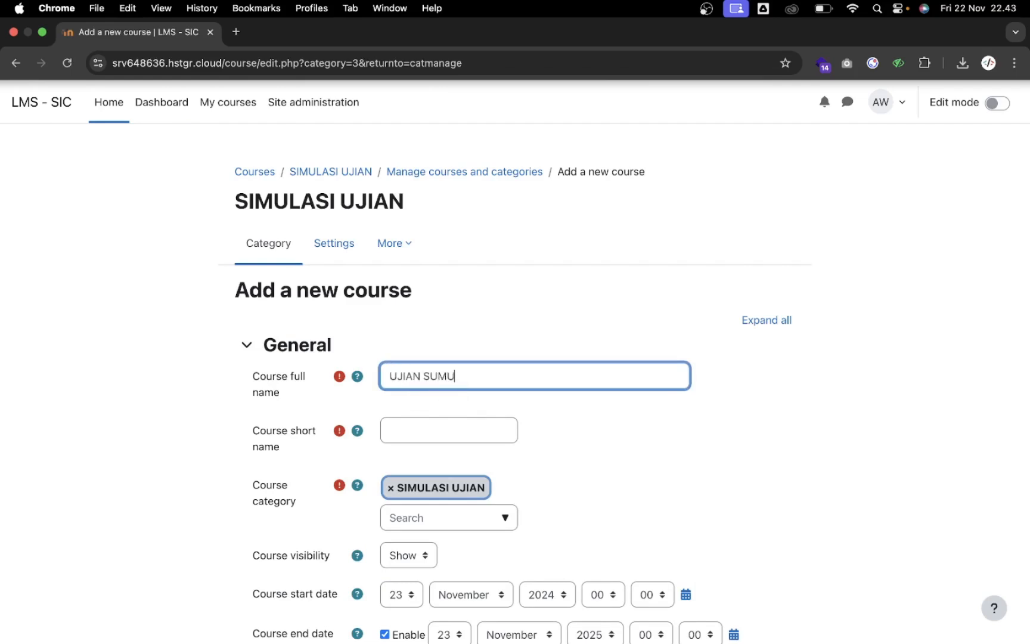
{"action": "type", "text": "IMULASI AS"}
{"action": "key", "text": "Caps_Lock"}
{"action": "type", "text": "A"}
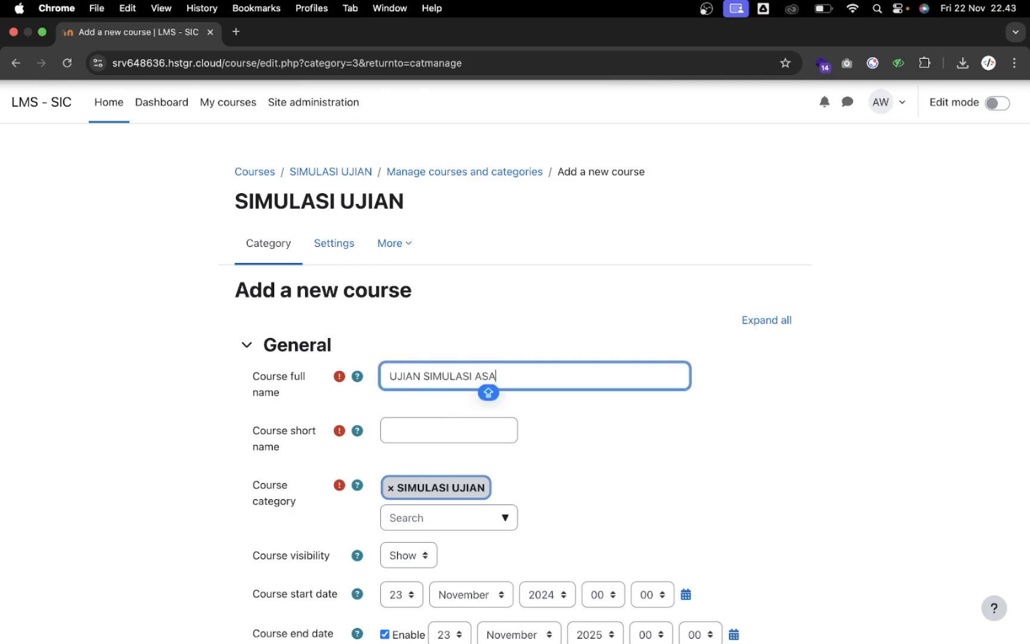
{"action": "type", "text": "S 2024"}
{"action": "key", "text": "super+a"}
{"action": "key", "text": "super+c"}
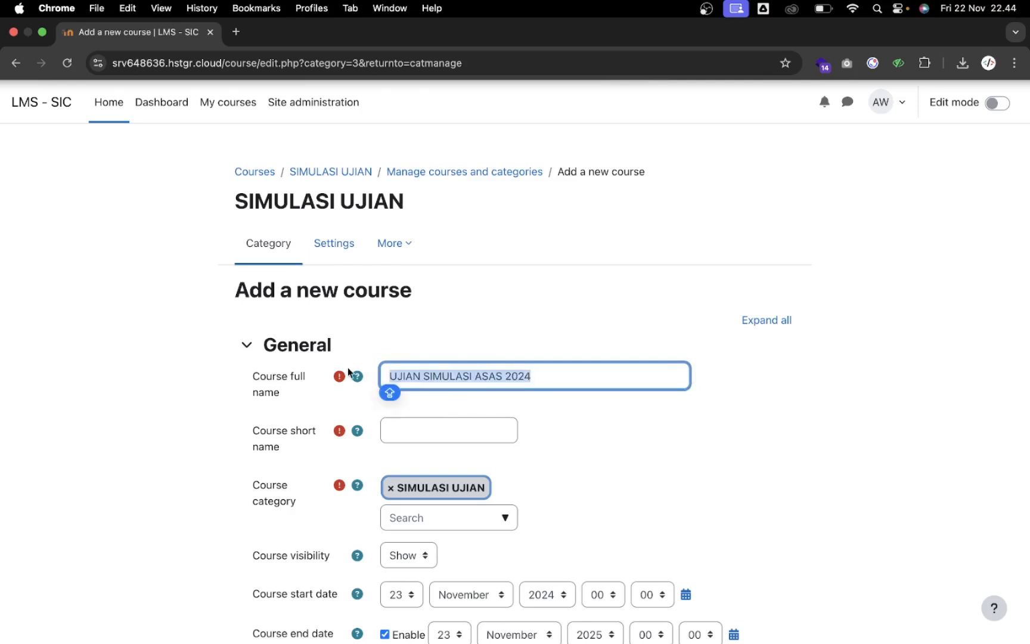
{"action": "left_click", "coordinate": [402, 431]}
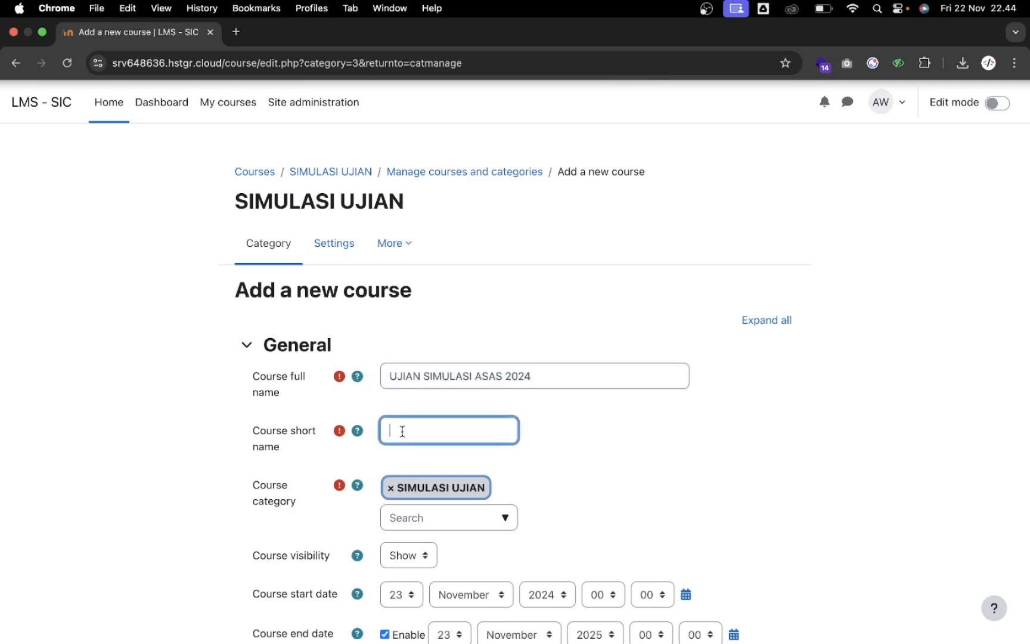
{"action": "key", "text": "super+v"}
Disable the course end date, set sections to 1, and save and display the course
{"action": "scroll", "coordinate": [458, 429], "scroll_direction": "down", "scroll_amount": 5}
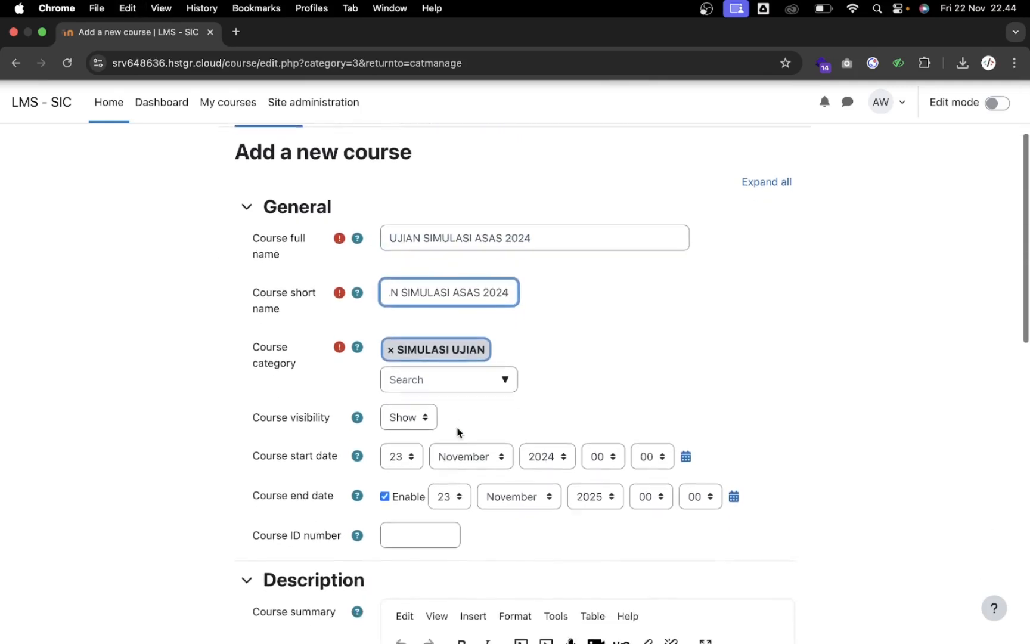
{"action": "scroll", "coordinate": [457, 429], "scroll_direction": "down", "scroll_amount": 2}
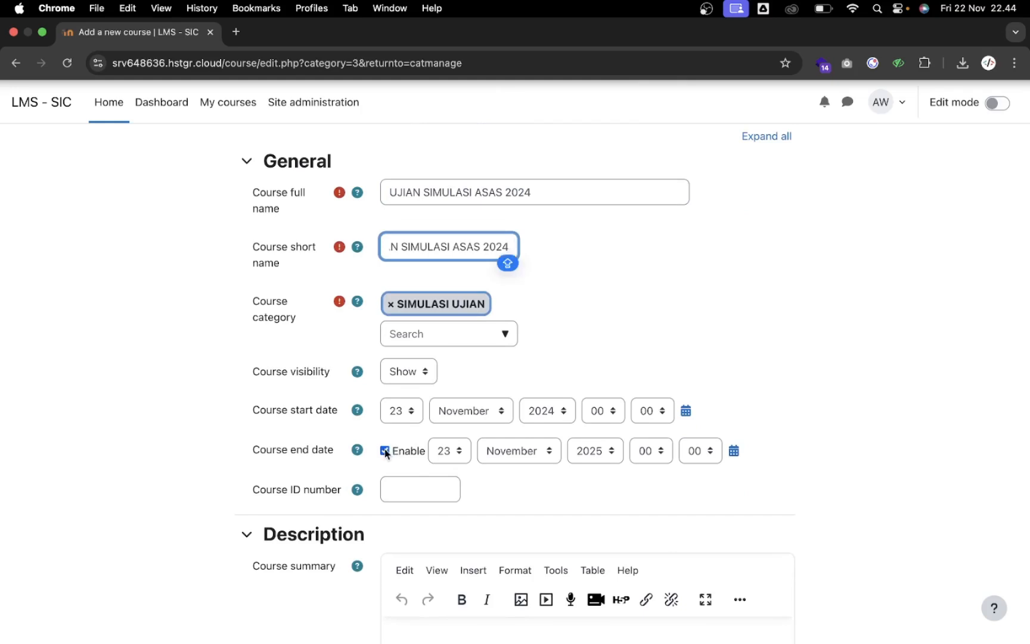
{"action": "left_click", "coordinate": [386, 451]}
{"action": "scroll", "coordinate": [416, 458], "scroll_direction": "down", "scroll_amount": 2}
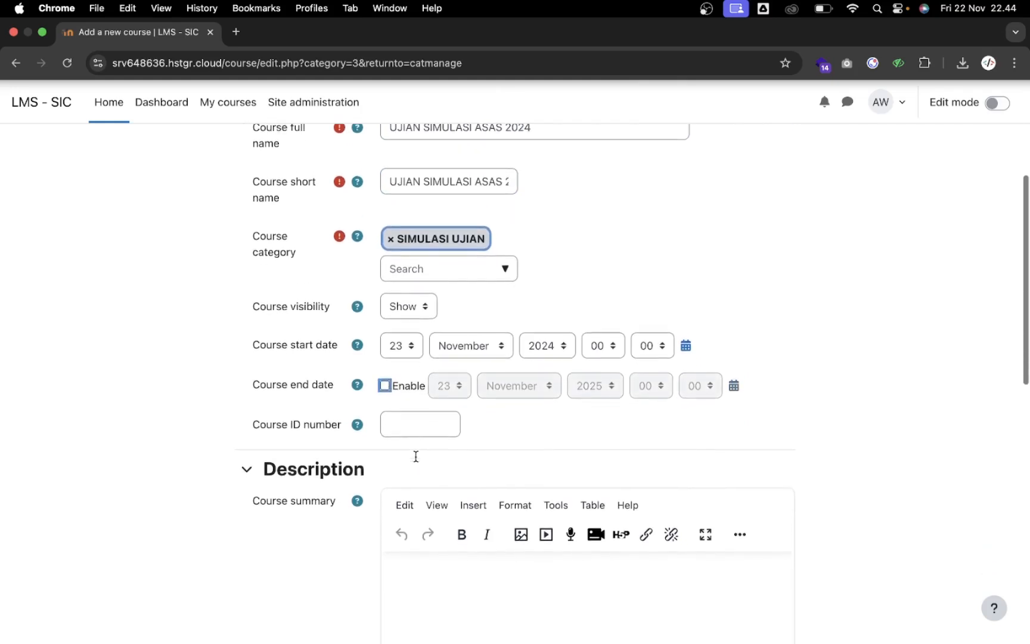
{"action": "scroll", "coordinate": [416, 458], "scroll_direction": "down", "scroll_amount": 10}
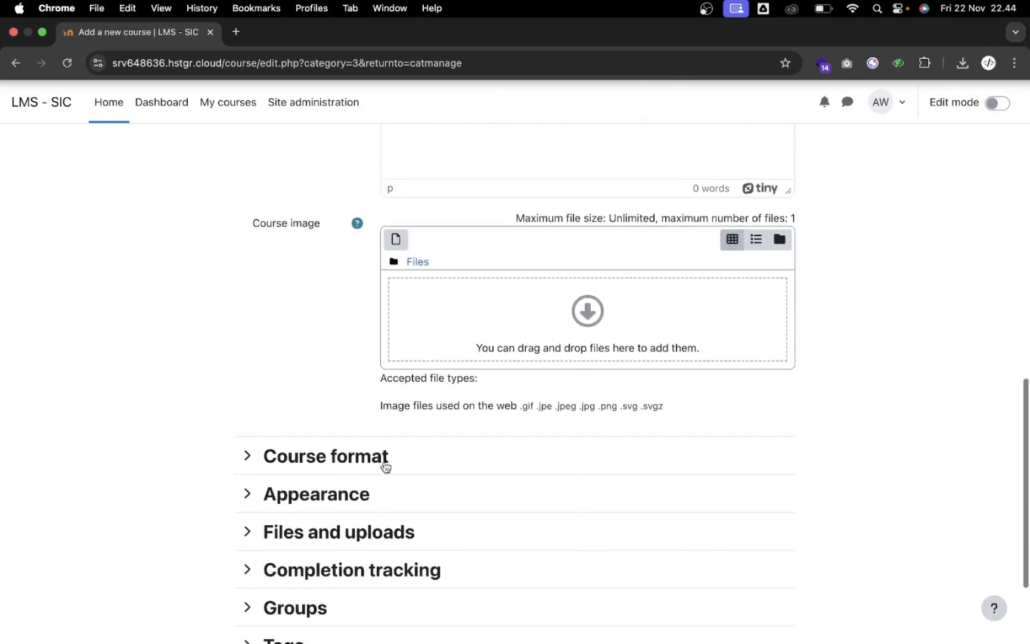
{"action": "left_click", "coordinate": [346, 462]}
{"action": "scroll", "coordinate": [346, 462], "scroll_direction": "down", "scroll_amount": 2}
{"action": "left_click", "coordinate": [395, 453]}
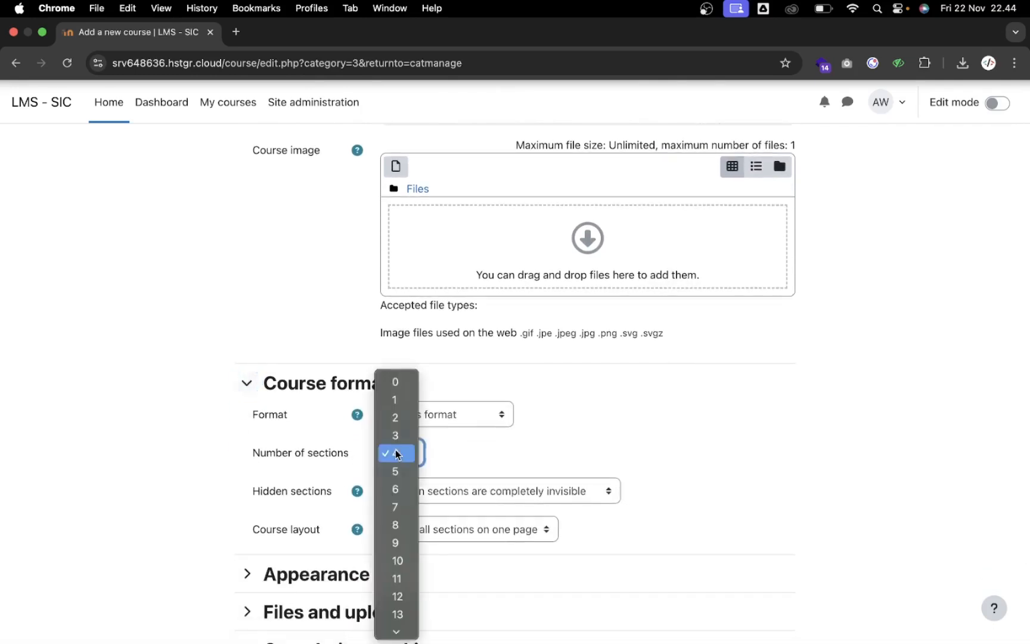
{"action": "left_click", "coordinate": [402, 405]}
{"action": "scroll", "coordinate": [448, 446], "scroll_direction": "down", "scroll_amount": 3}
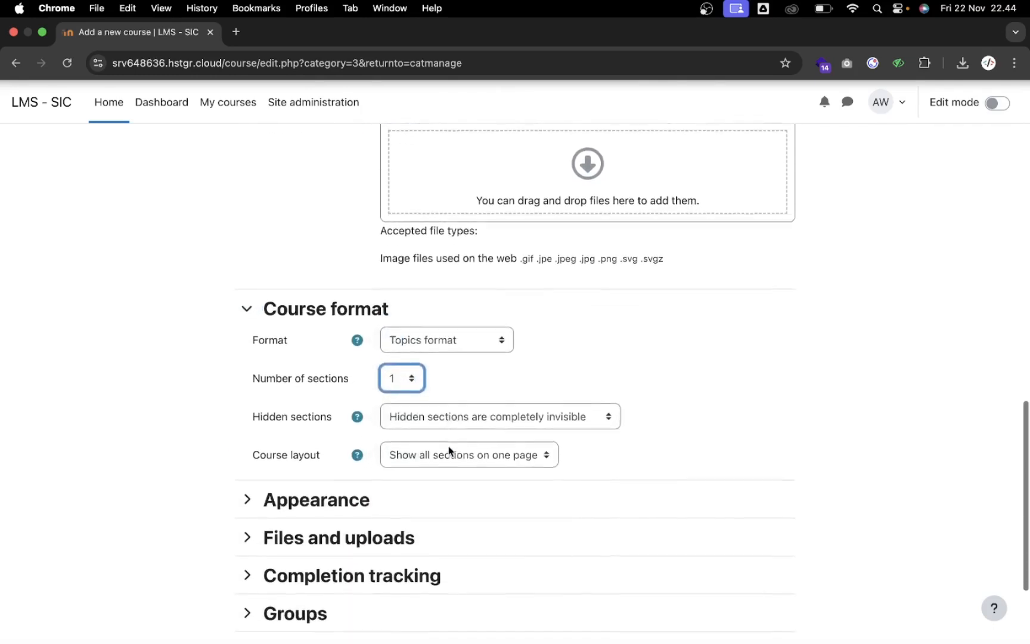
{"action": "scroll", "coordinate": [448, 450], "scroll_direction": "down", "scroll_amount": 2}
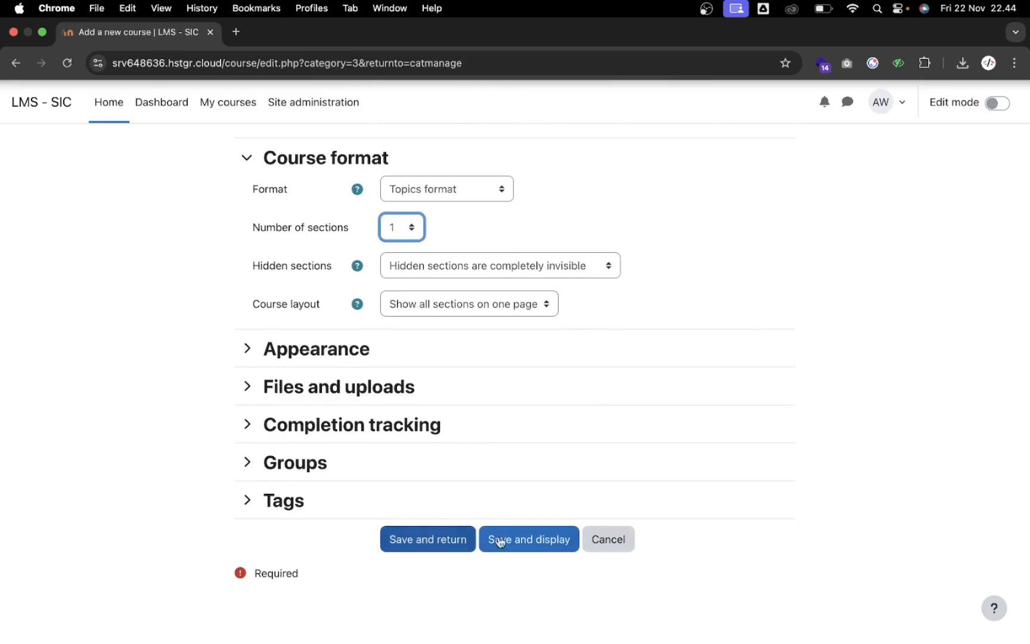
{"action": "left_click", "coordinate": [526, 541]}
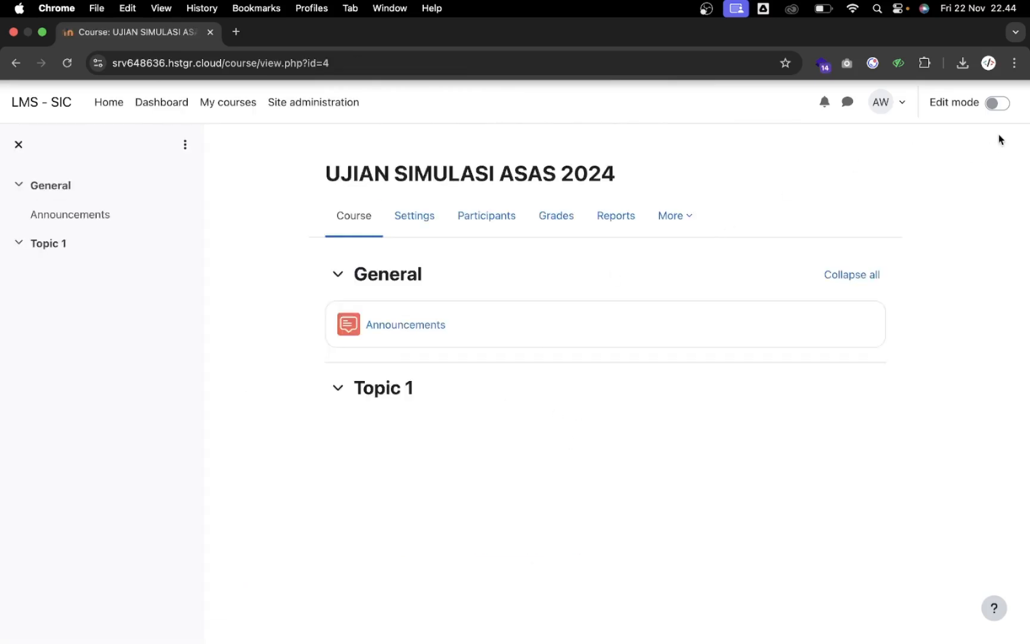
Turn on editing and rename Topic 1 to SOAL SIMULASI UJIAN ASAS
{"action": "left_click", "coordinate": [999, 103]}
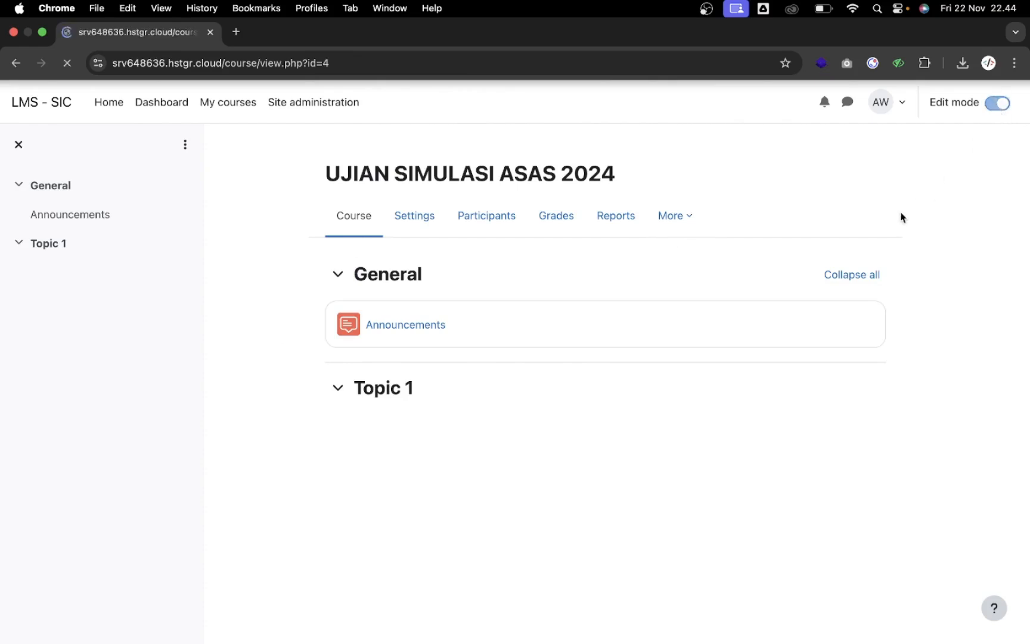
{"action": "scroll", "coordinate": [616, 423], "scroll_direction": "down", "scroll_amount": 1}
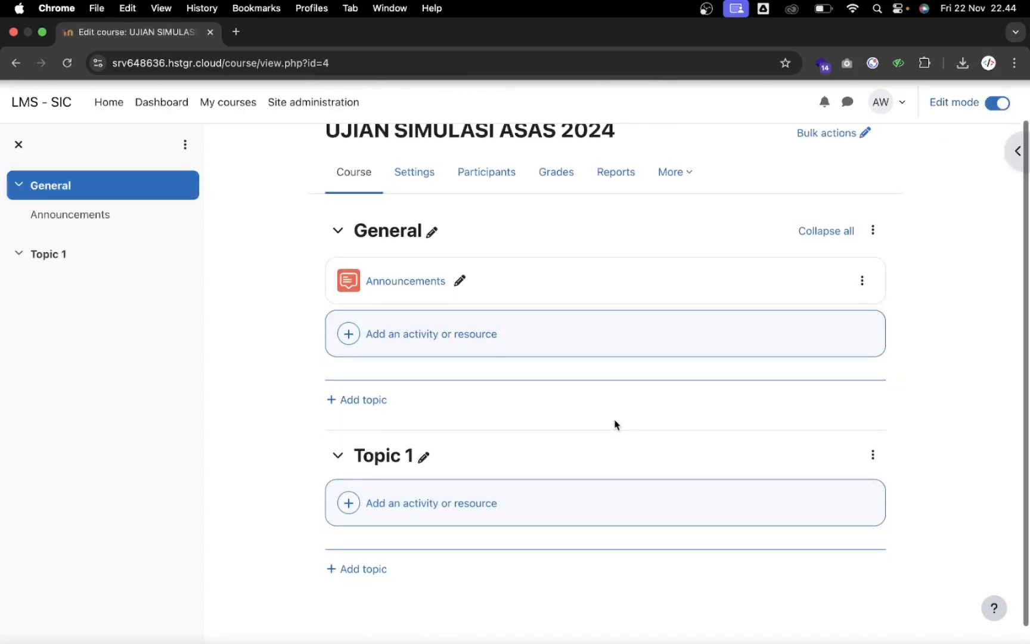
{"action": "left_click", "coordinate": [422, 442]}
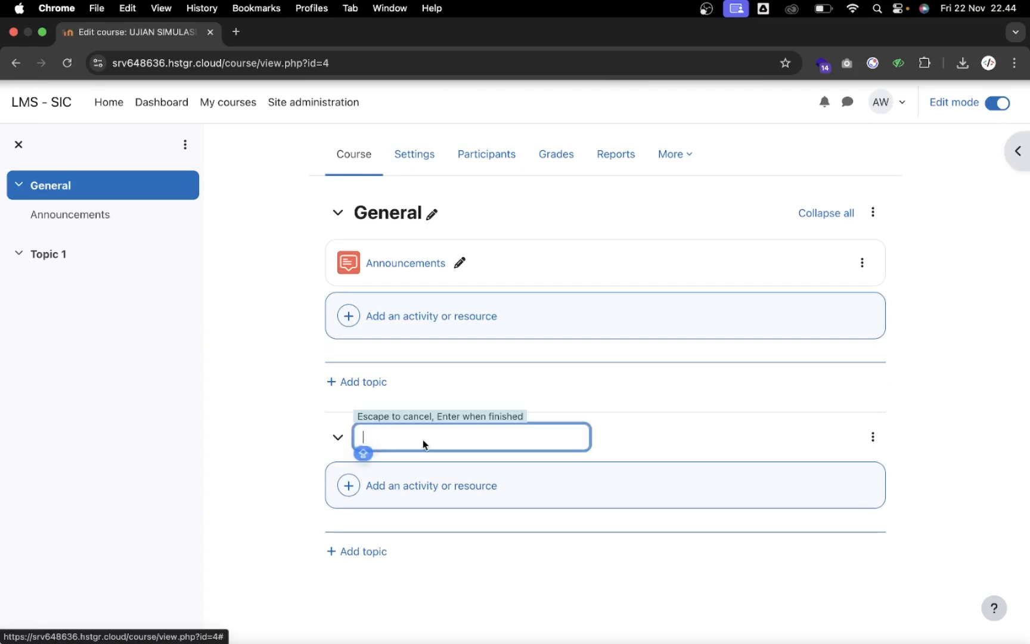
{"action": "type", "text": "SOAL"}
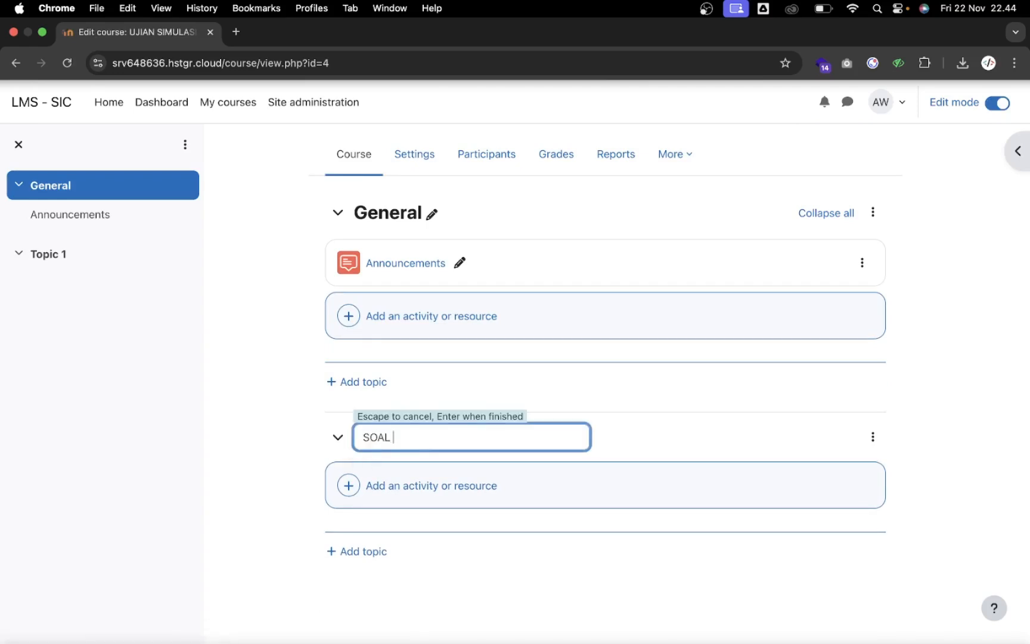
{"action": "type", "text": " SIMULASI"}
{"action": "key", "text": "Caps_Lock"}
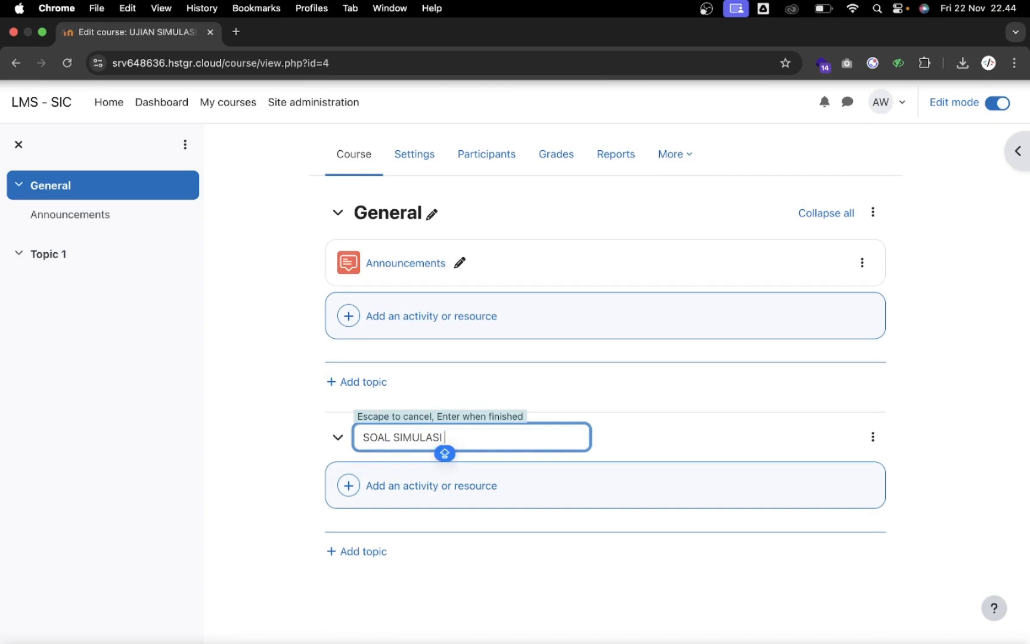
{"action": "type", "text": "UJIAN A"}
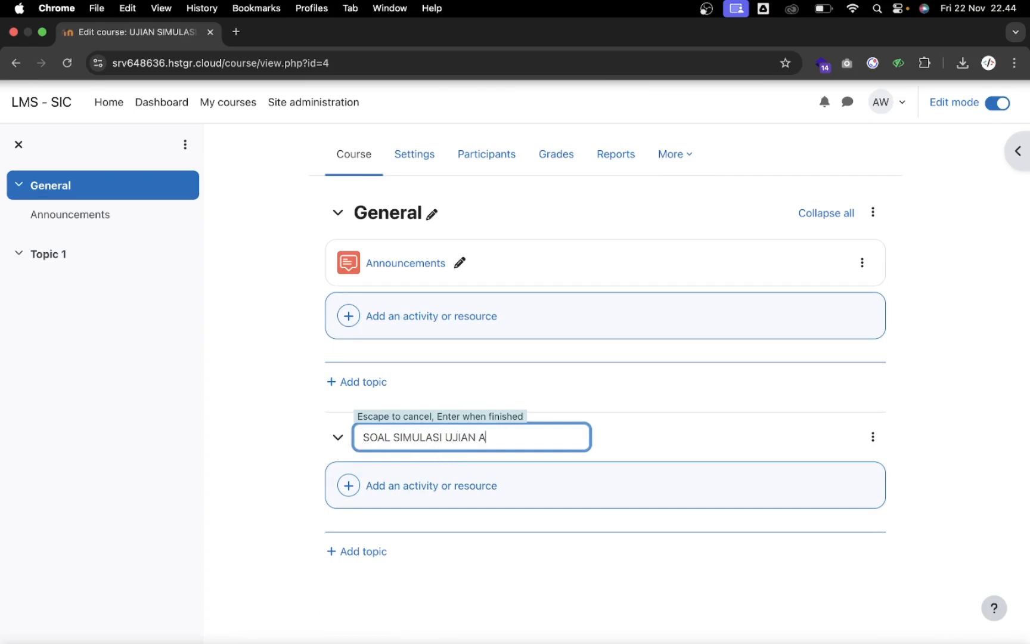
{"action": "type", "text": "SAS"}
{"action": "key", "text": "Caps_Lock"}
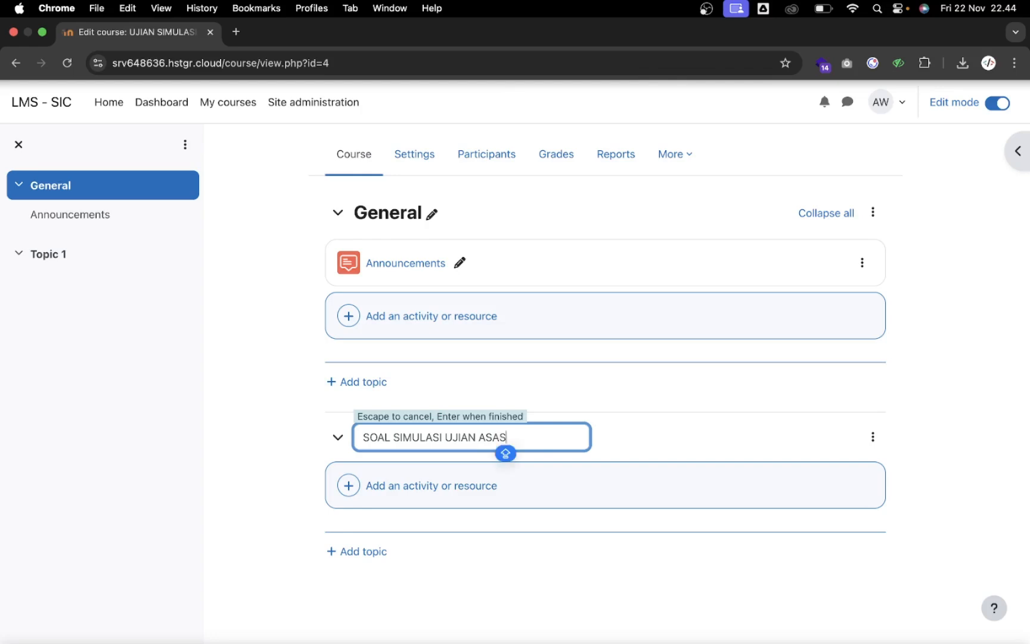
{"action": "key", "text": "Return"}
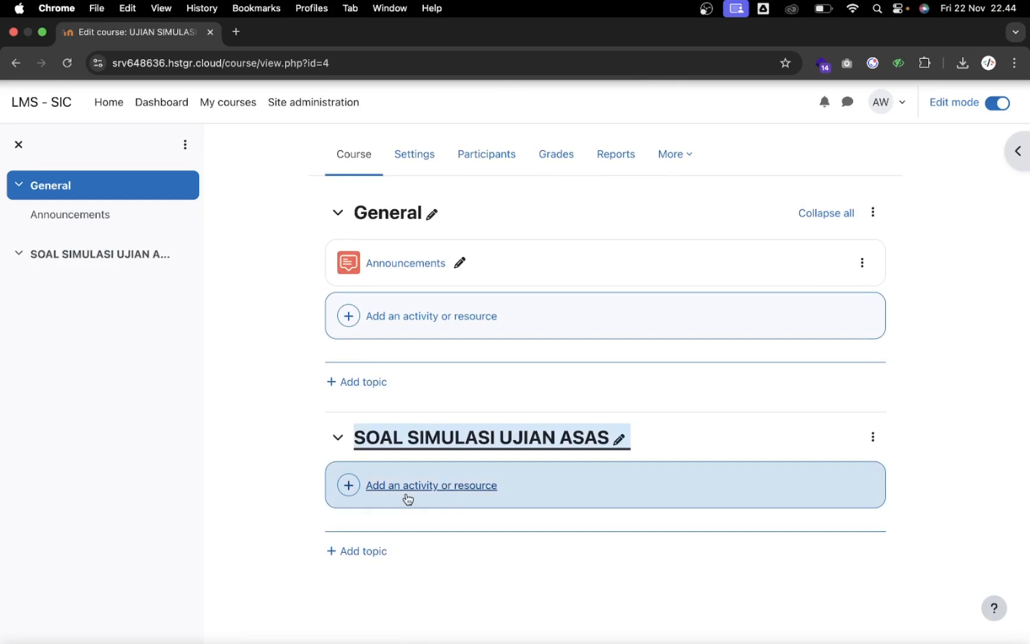
Add a new Quiz activity to the SOAL SIMULASI UJIAN ASAS topic
{"action": "left_click", "coordinate": [430, 488]}
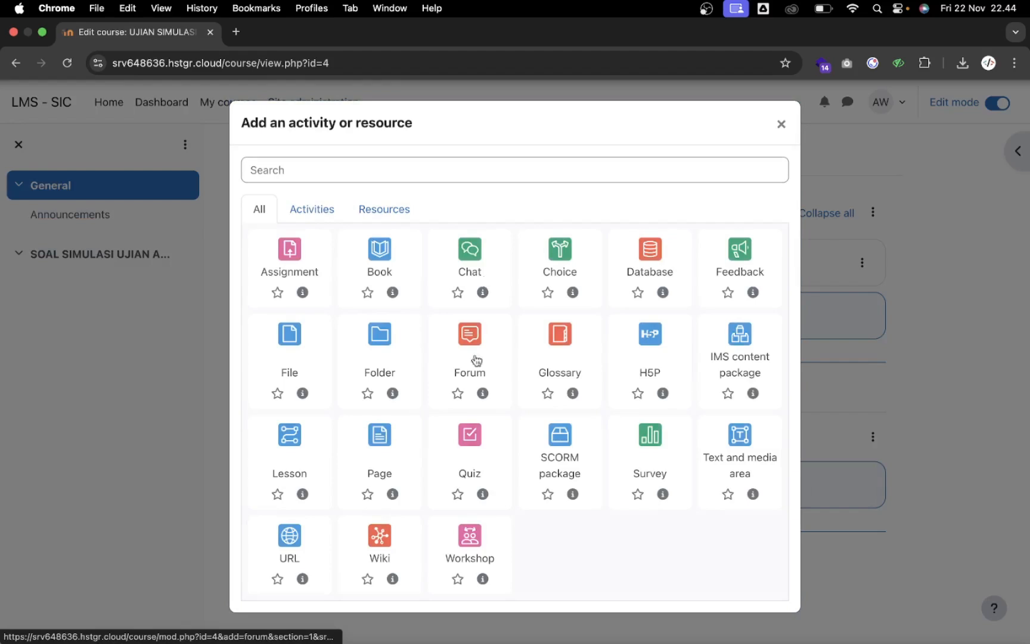
{"action": "left_click", "coordinate": [471, 449]}
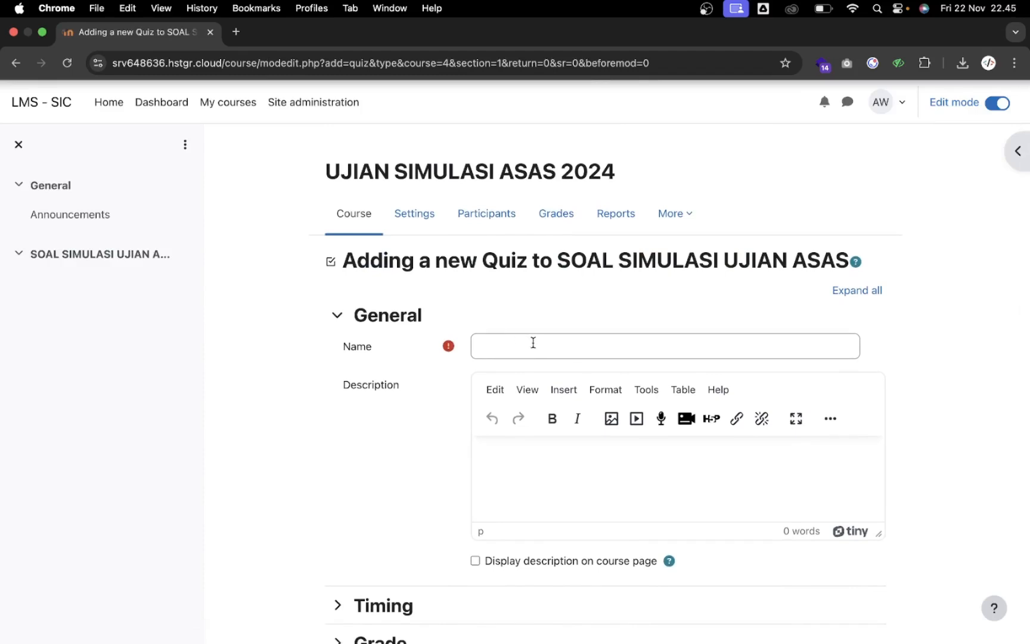
{"action": "scroll", "coordinate": [491, 345], "scroll_direction": "down", "scroll_amount": 1}
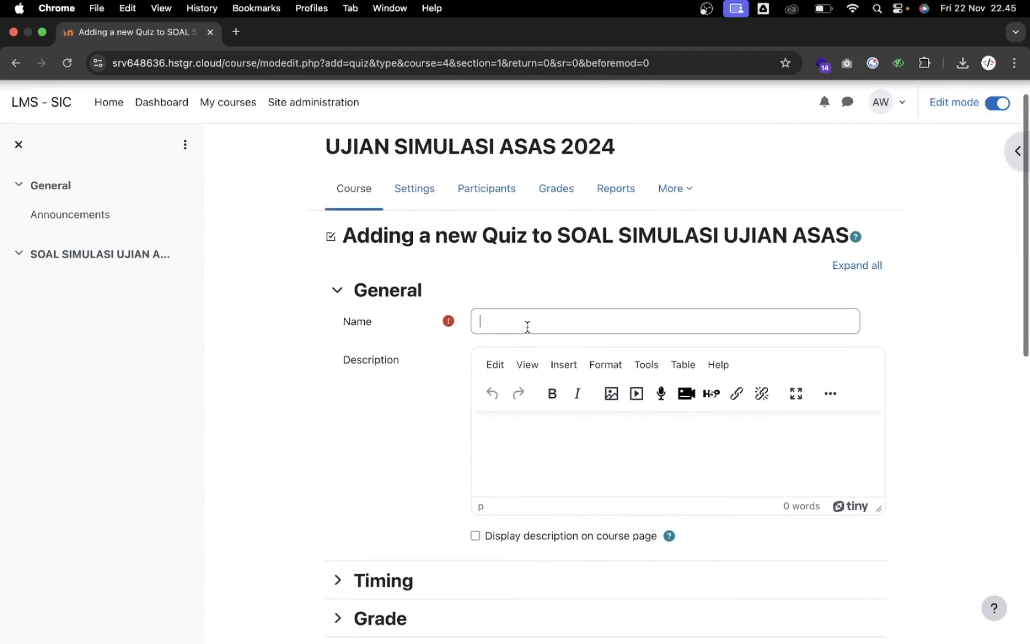
{"action": "scroll", "coordinate": [528, 326], "scroll_direction": "up", "scroll_amount": 1}
Enter SOAL SIMULASI UJIAN ASAS as the quiz name
{"action": "type", "text": "SOAL"}
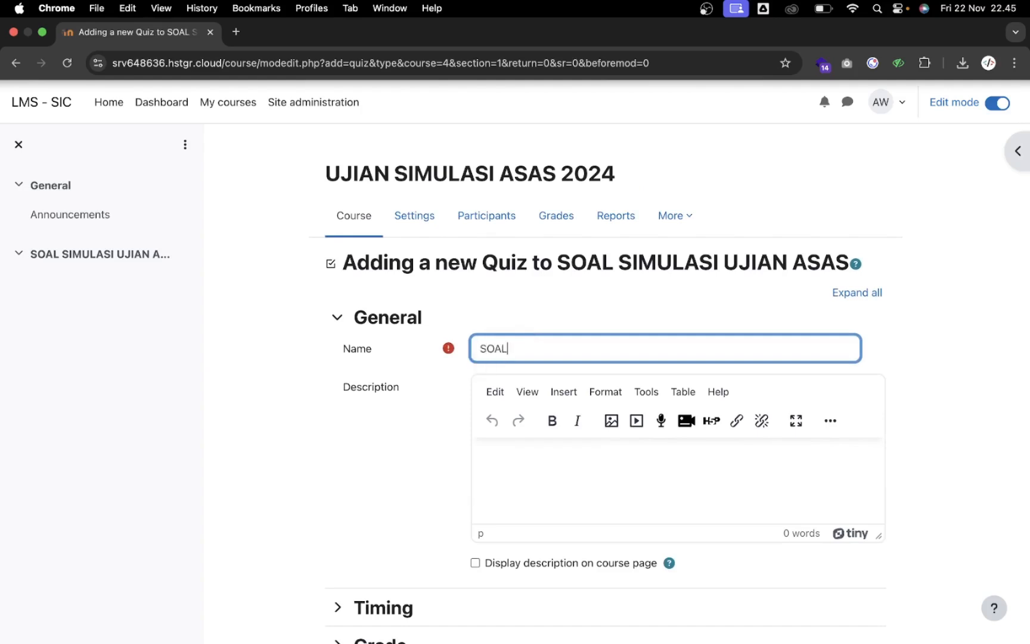
{"action": "key", "text": "Caps_Lock"}
{"action": "type", "text": "L SIMULASI"}
{"action": "key", "text": "Caps_Lock"}
{"action": "type", "text": "I UJIAN S"}
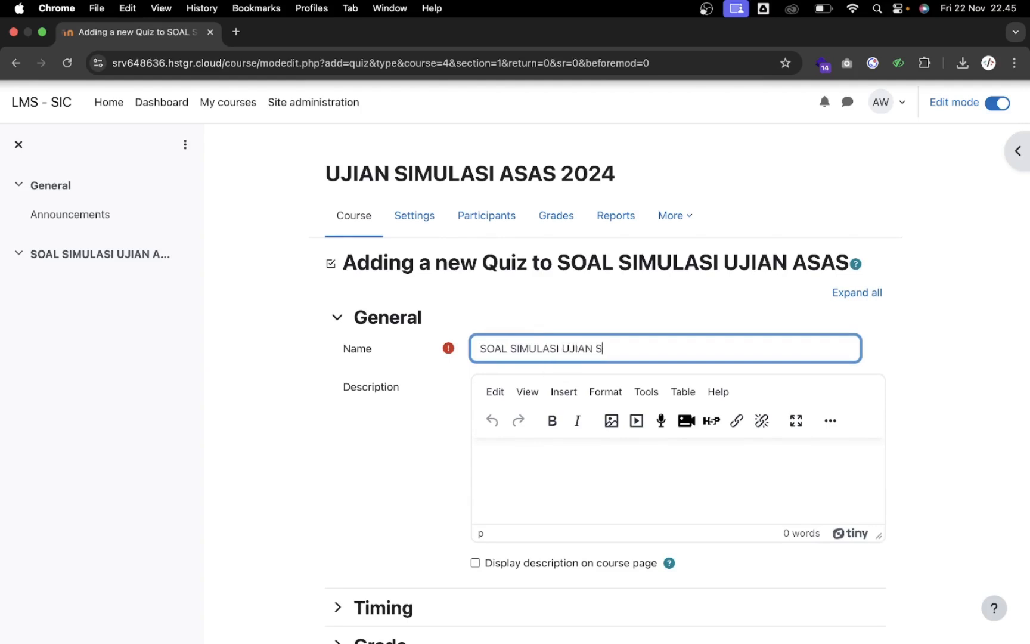
{"action": "key", "text": "Caps_Lock"}
{"action": "type", "text": "UJIAN SAS"}
{"action": "key", "text": "BackSpace"}
{"action": "key", "text": "BackSpace"}
{"action": "key", "text": "BackSpace"}
{"action": "type", "text": "ASAS"}
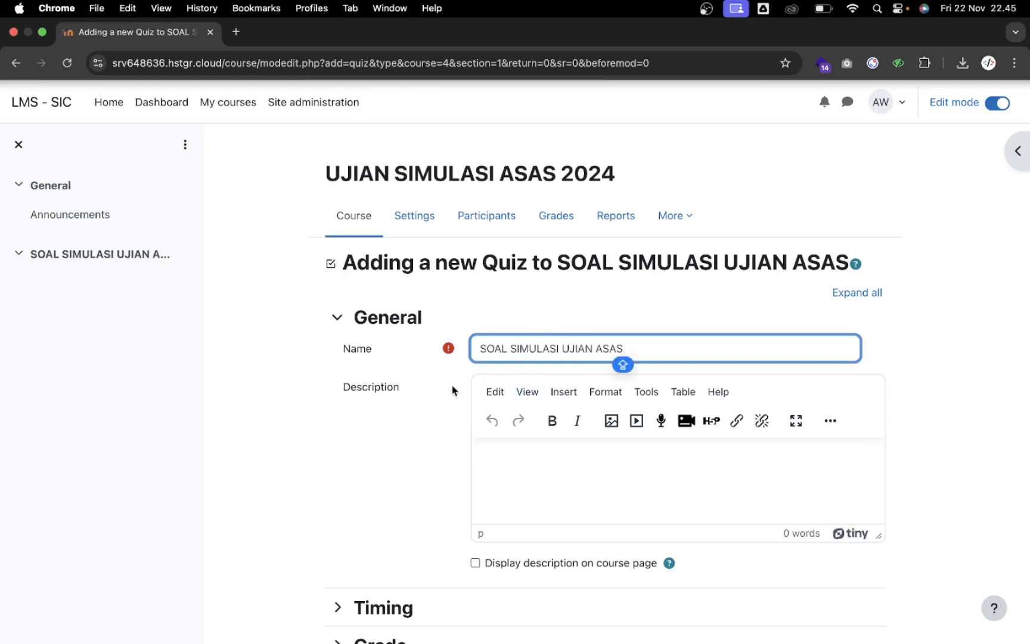
{"action": "scroll", "coordinate": [407, 408], "scroll_direction": "down", "scroll_amount": 5}
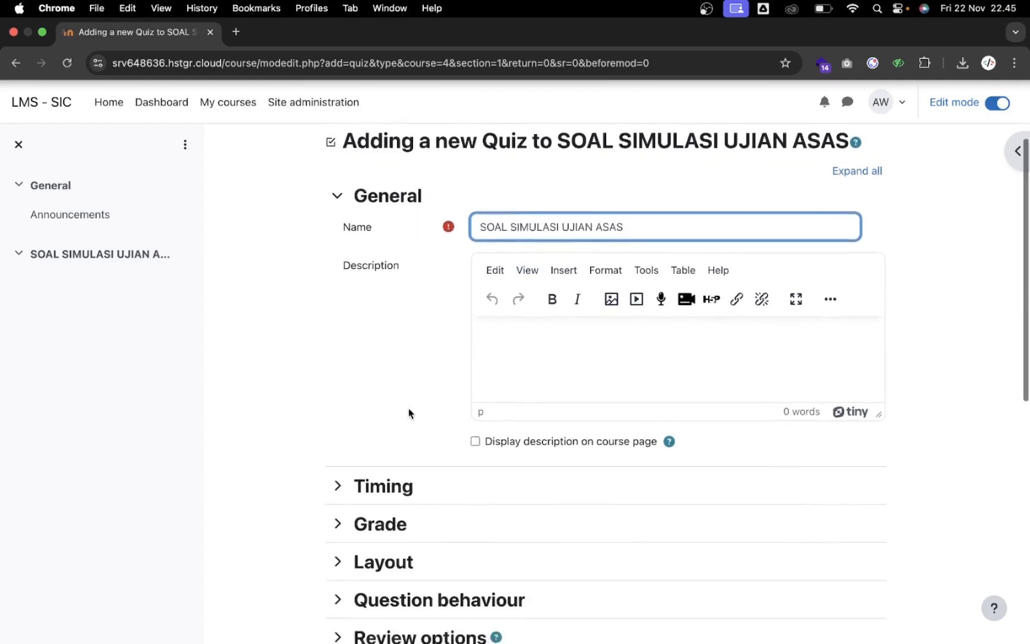
Enable open and close dates and set the quiz to open 27 November 2024 at 10:00
{"action": "left_click", "coordinate": [411, 432]}
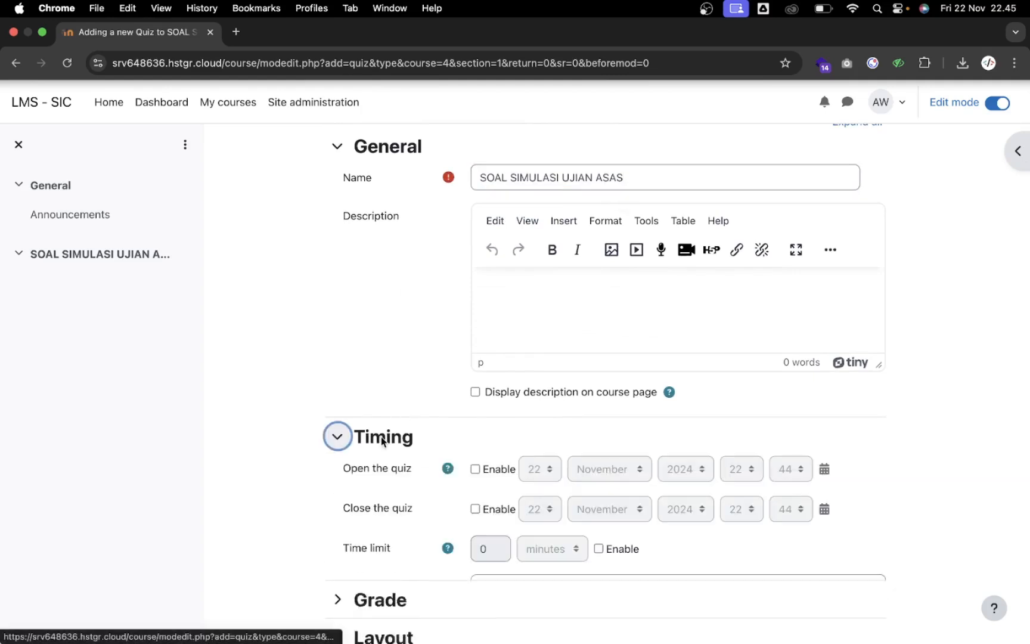
{"action": "scroll", "coordinate": [415, 428], "scroll_direction": "down", "scroll_amount": 3}
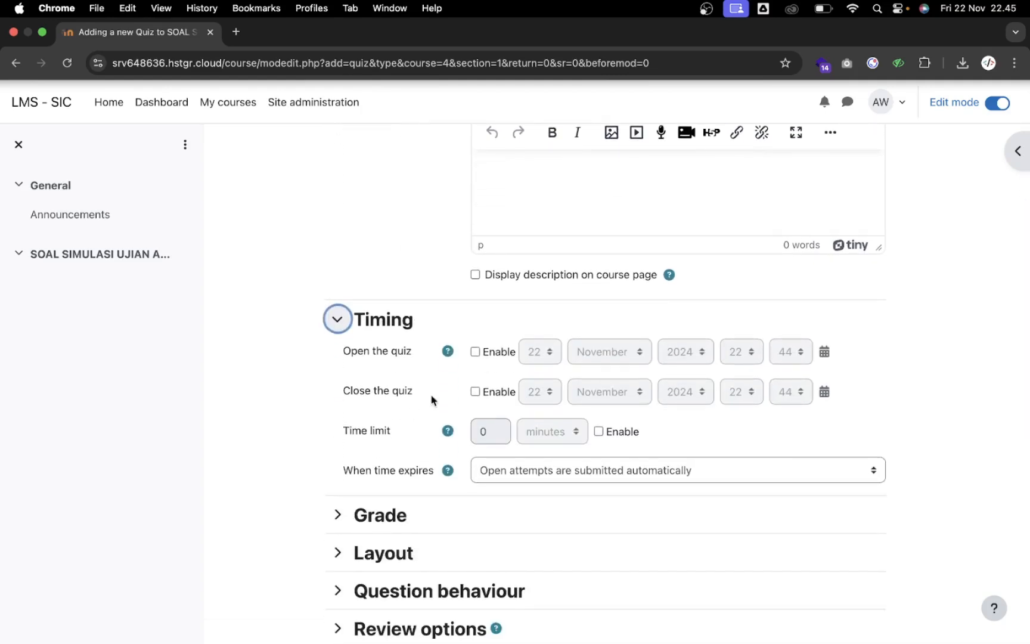
{"action": "left_click", "coordinate": [475, 352]}
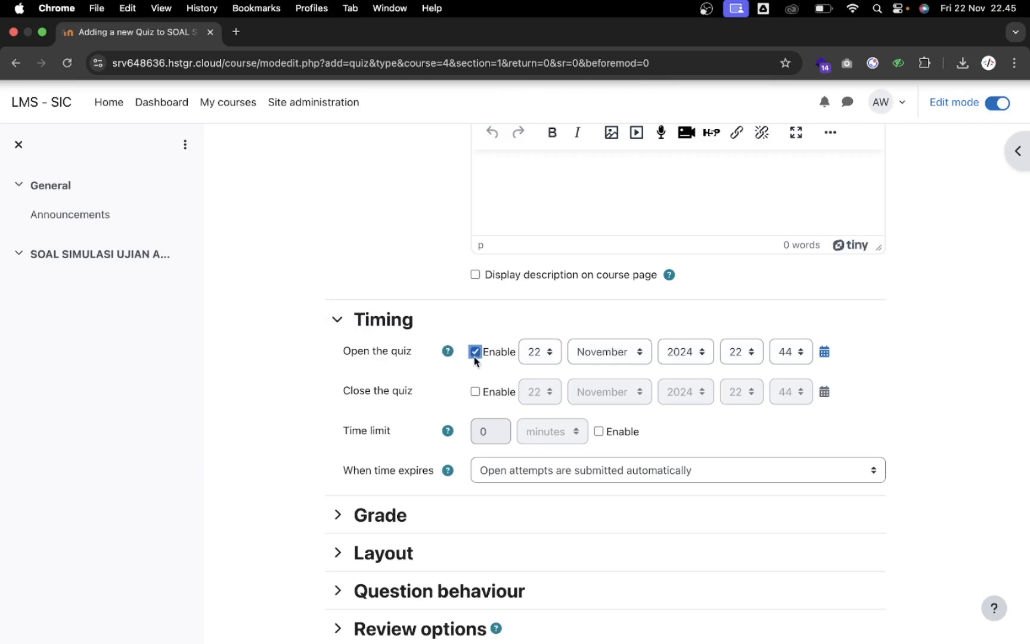
{"action": "left_click", "coordinate": [475, 392]}
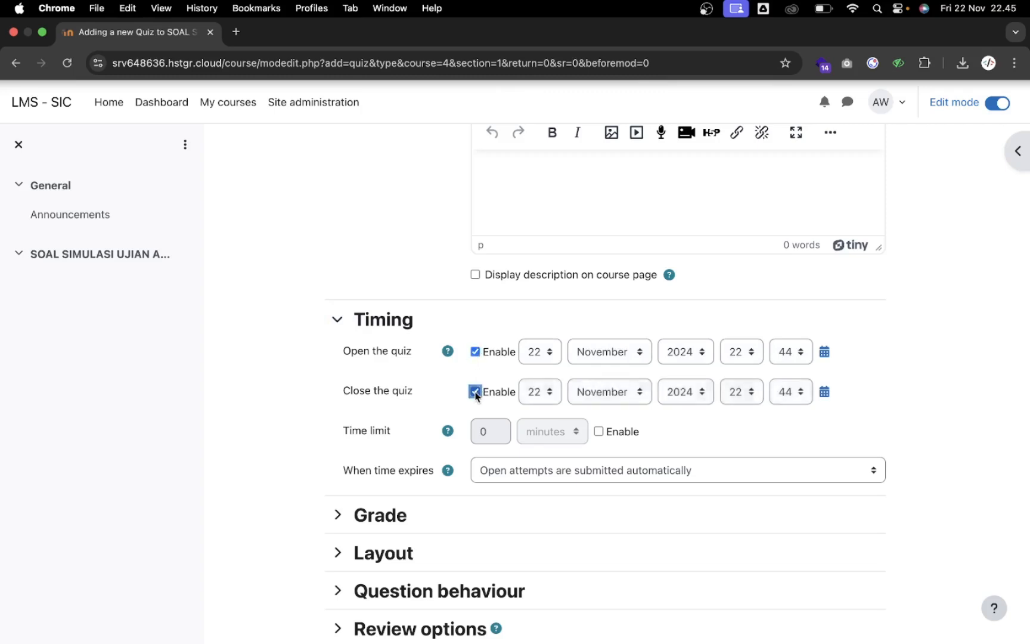
{"action": "left_click", "coordinate": [544, 359]}
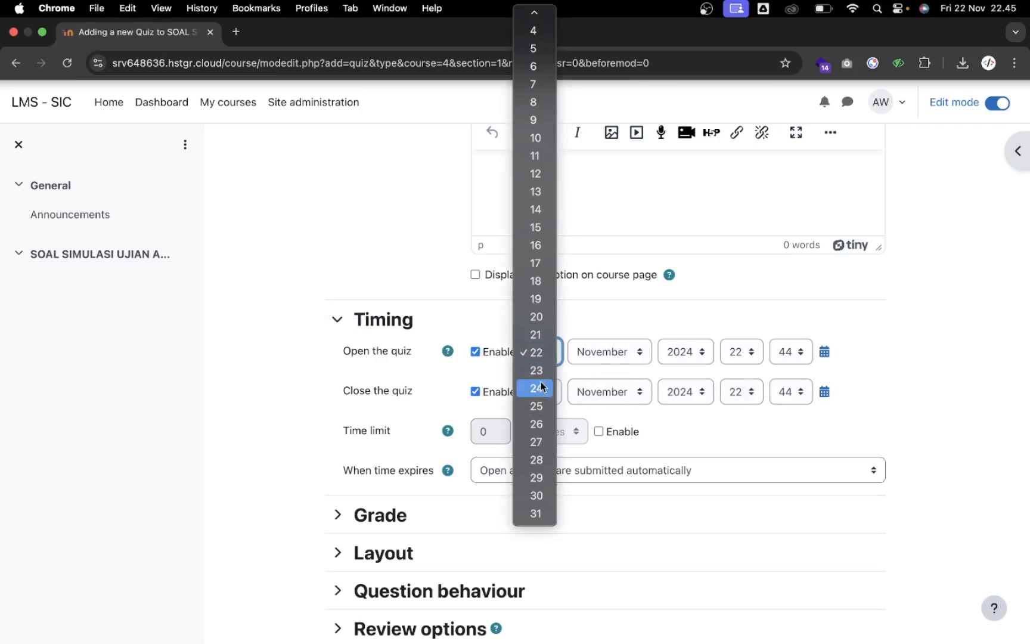
{"action": "left_click", "coordinate": [536, 442]}
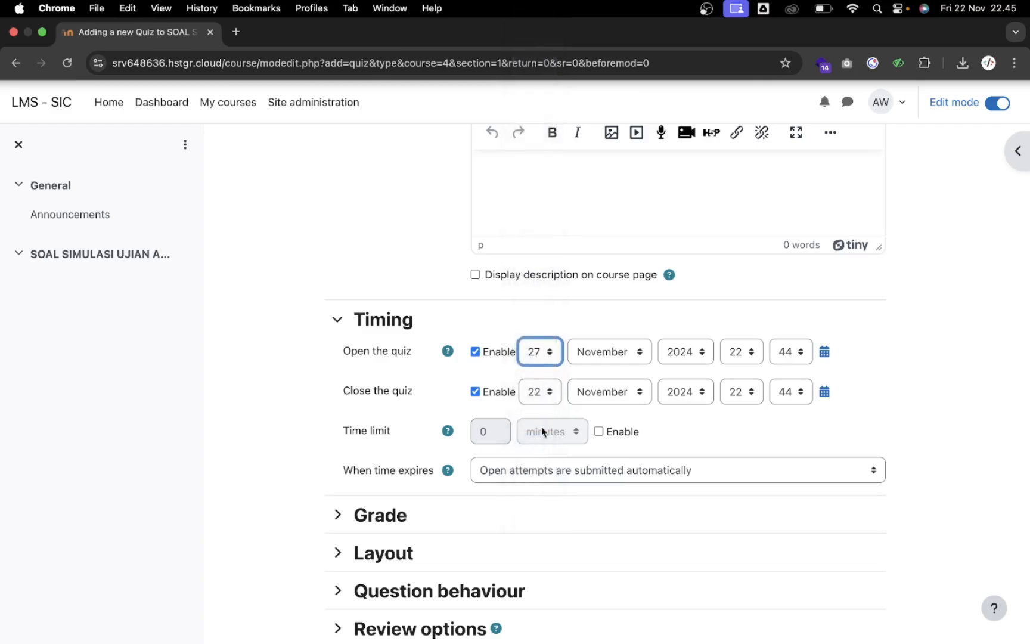
{"action": "left_click", "coordinate": [742, 353]}
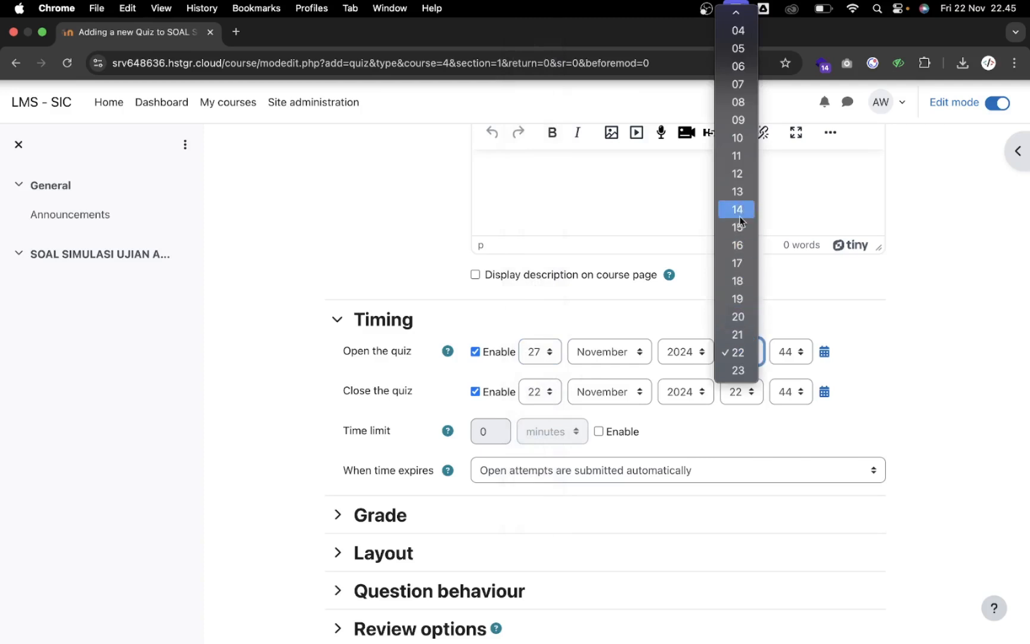
{"action": "left_click", "coordinate": [738, 138]}
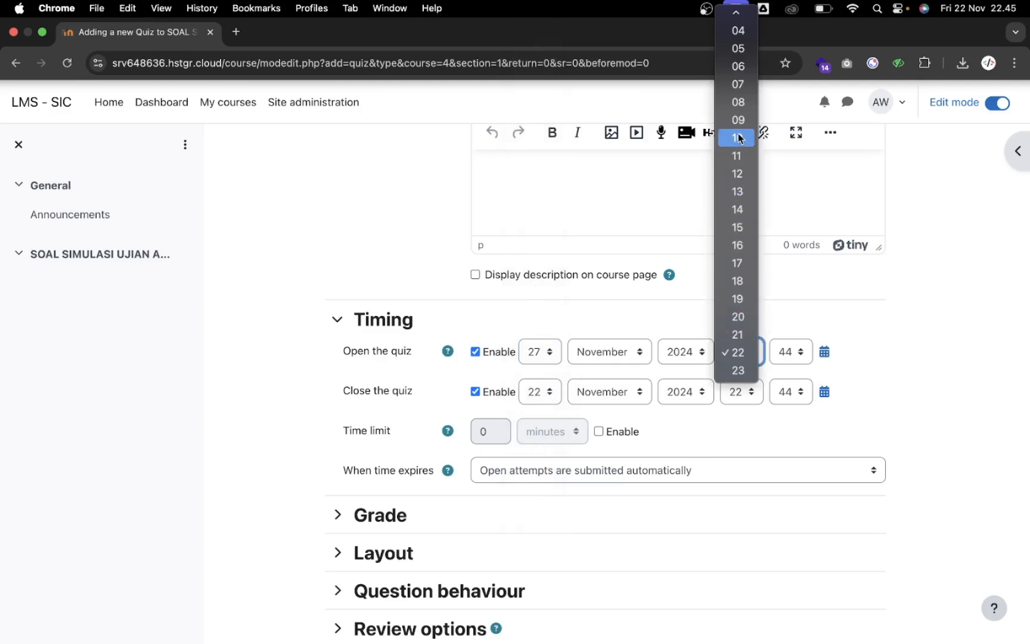
{"action": "left_click", "coordinate": [793, 358]}
{"action": "scroll", "coordinate": [786, 242], "scroll_direction": "up", "scroll_amount": 5}
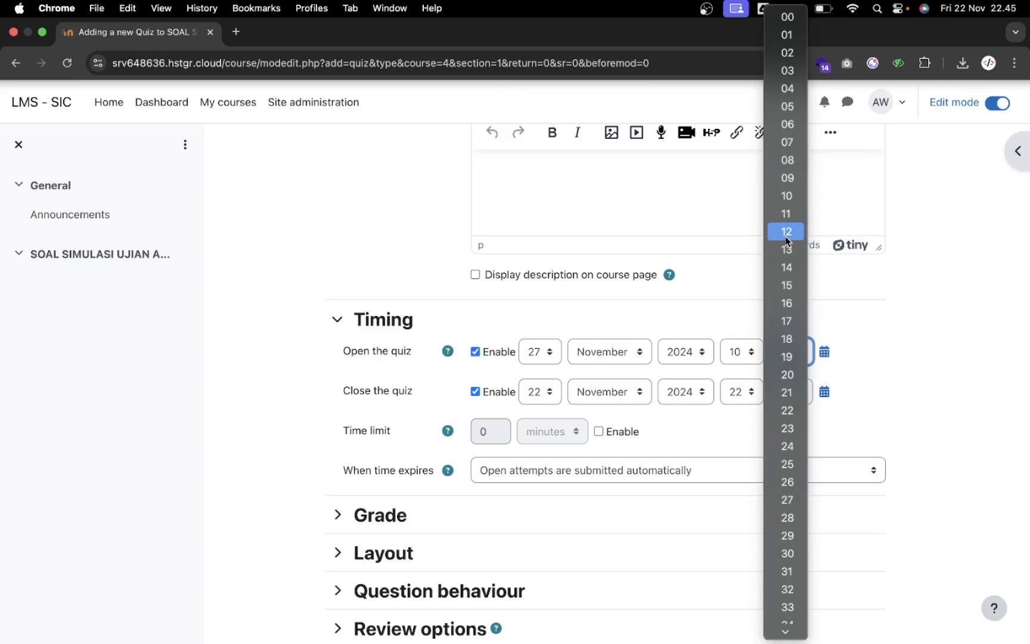
{"action": "left_click", "coordinate": [785, 17]}
Set the quiz to close on 27 November 2024 at 11:30
{"action": "left_click", "coordinate": [541, 391]}
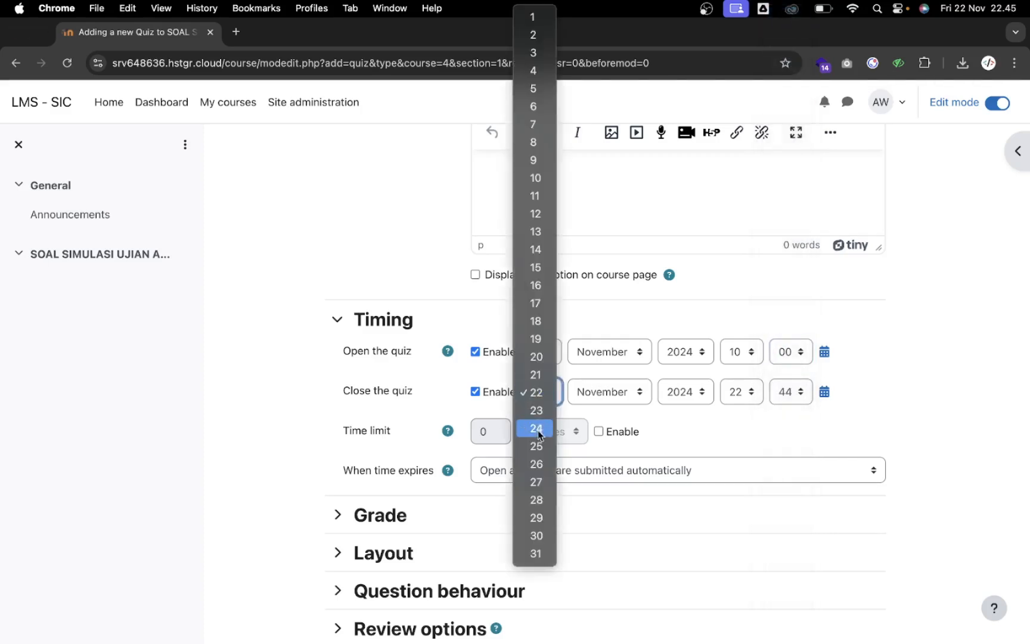
{"action": "left_click", "coordinate": [535, 488]}
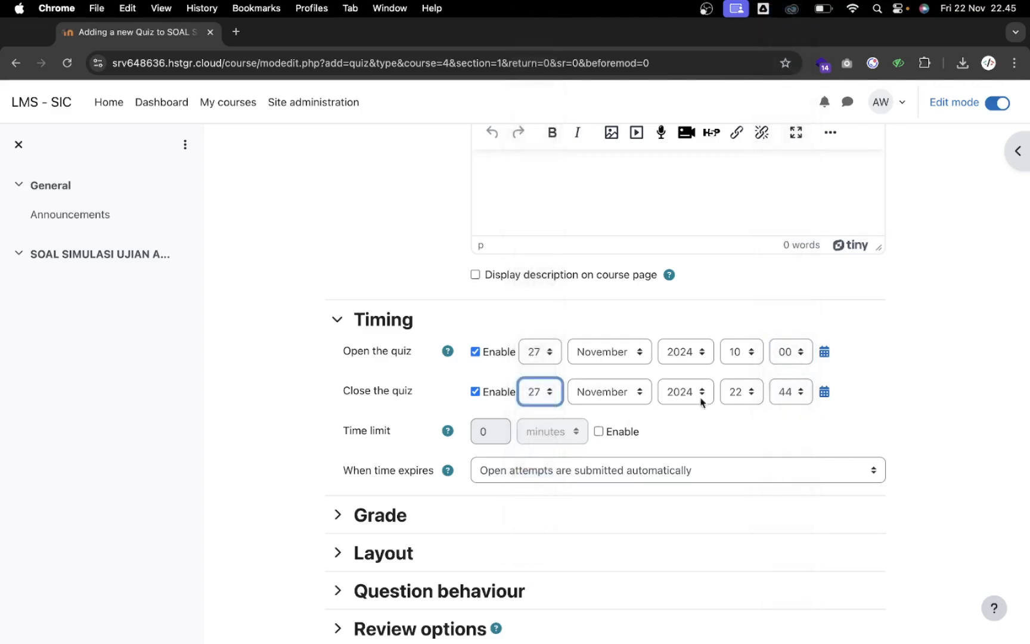
{"action": "left_click", "coordinate": [739, 395]}
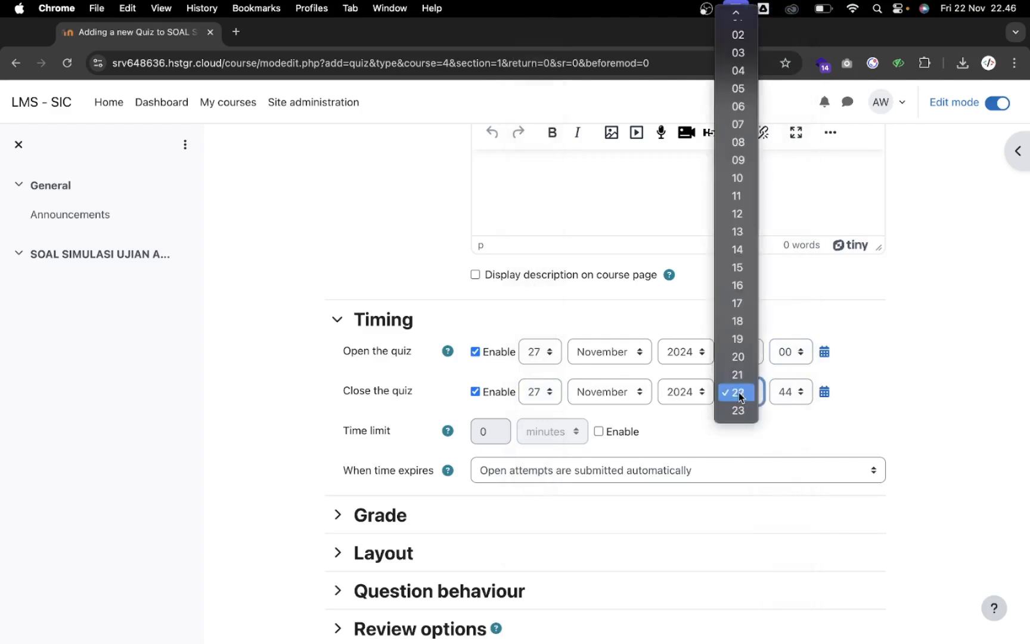
{"action": "left_click", "coordinate": [737, 196]}
{"action": "left_click", "coordinate": [795, 393]}
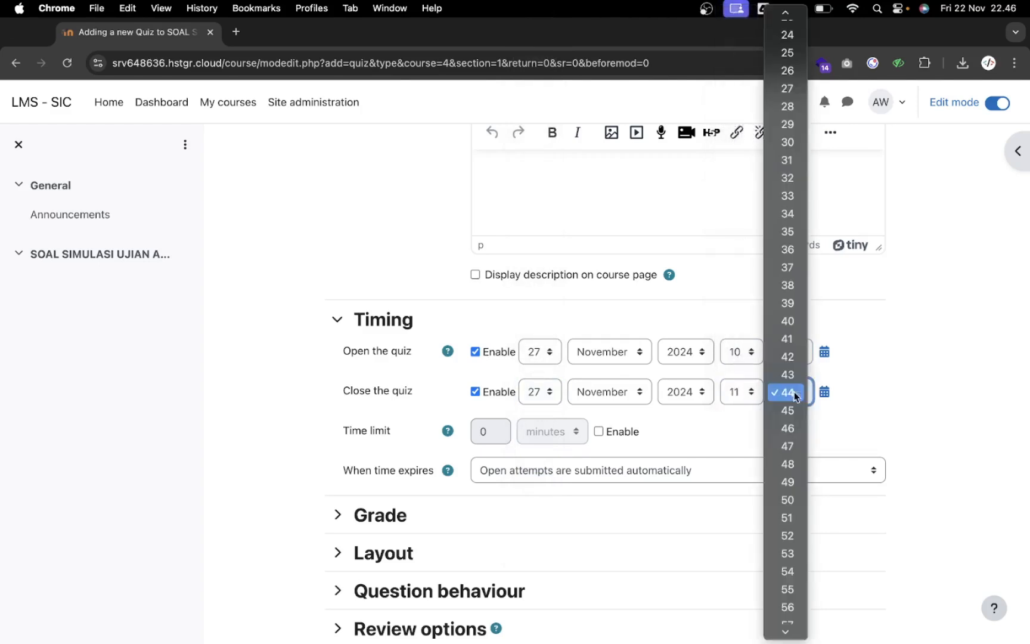
{"action": "scroll", "coordinate": [791, 322], "scroll_direction": "up", "scroll_amount": 4}
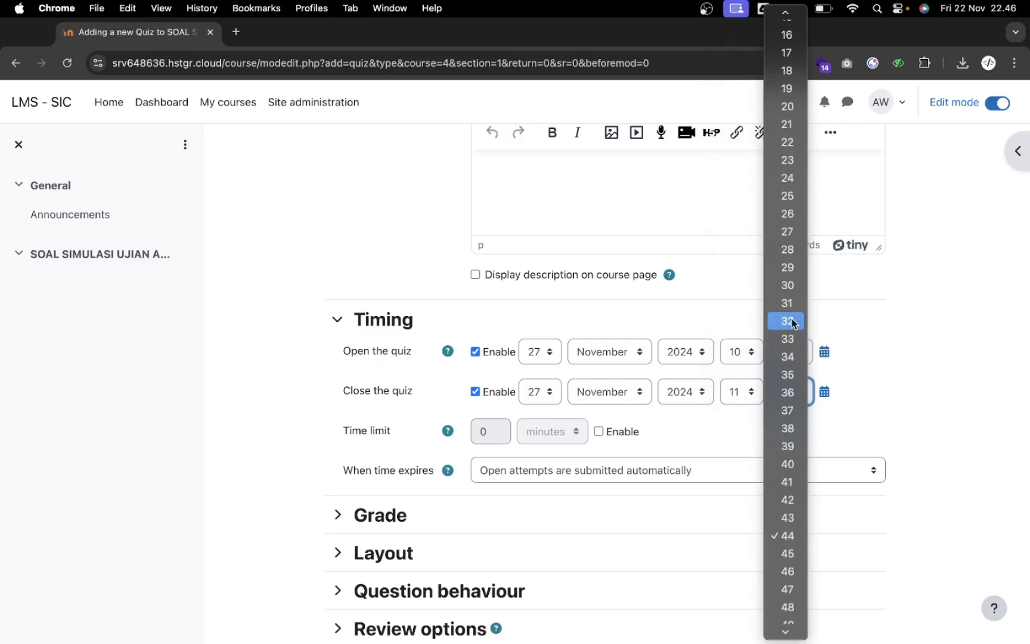
{"action": "scroll", "coordinate": [791, 322], "scroll_direction": "down", "scroll_amount": 1}
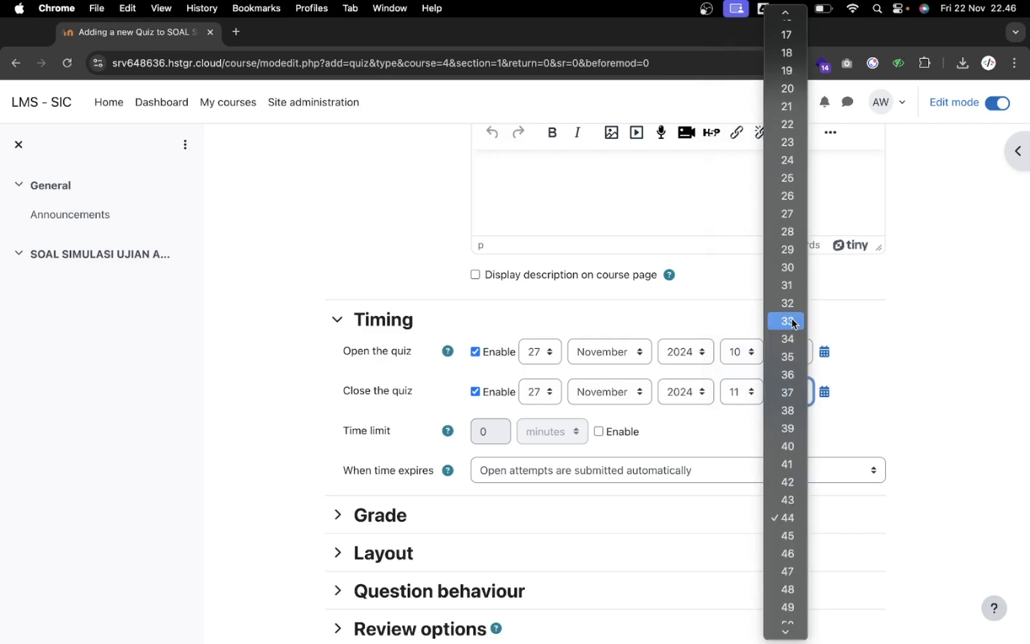
{"action": "left_click", "coordinate": [787, 273]}
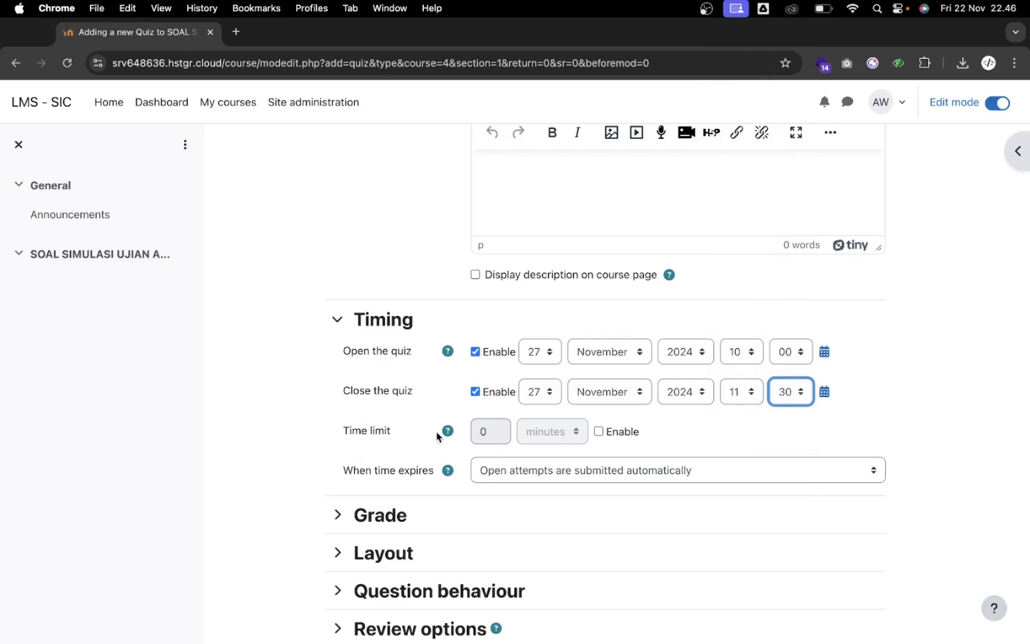
Enable a 60-minute time limit, keeping automatic submission of open attempts when time expires
{"action": "left_click", "coordinate": [598, 432]}
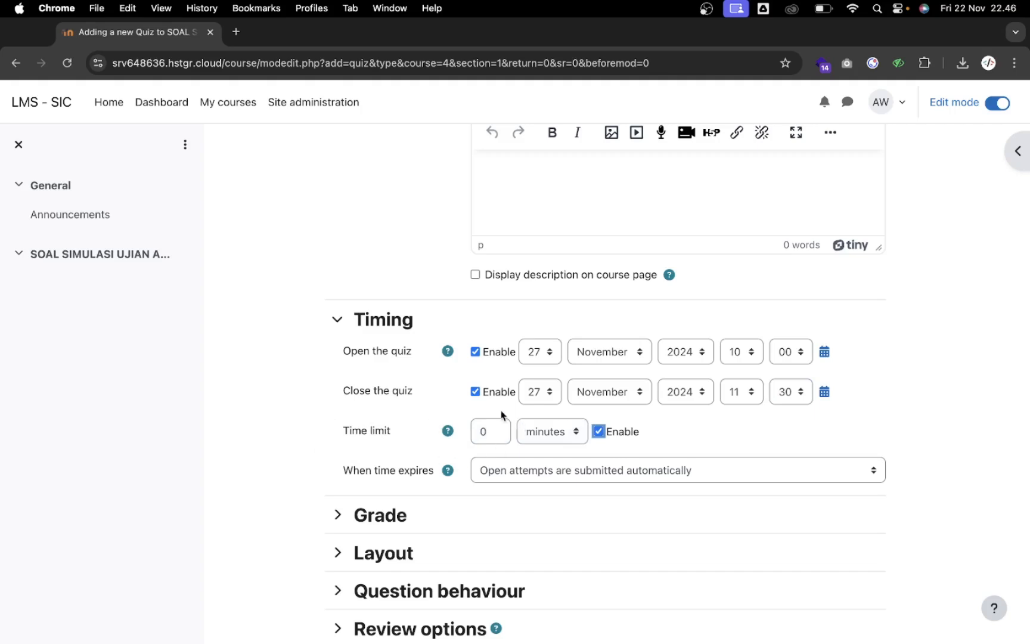
{"action": "left_click", "coordinate": [494, 432]}
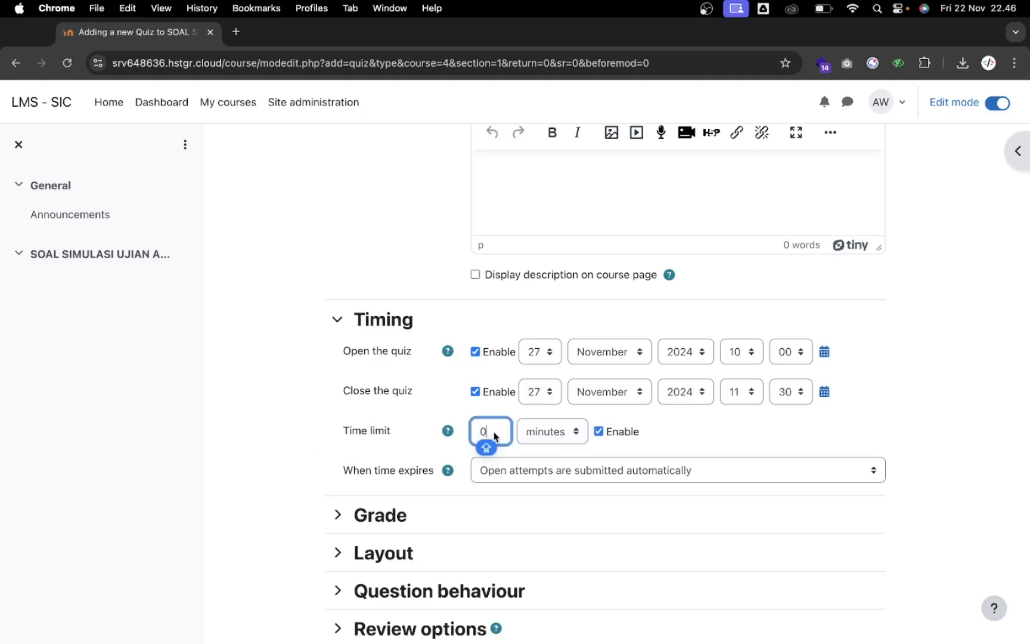
{"action": "key", "text": "BackSpace"}
{"action": "type", "text": "60"}
{"action": "scroll", "coordinate": [605, 410], "scroll_direction": "down", "scroll_amount": 3}
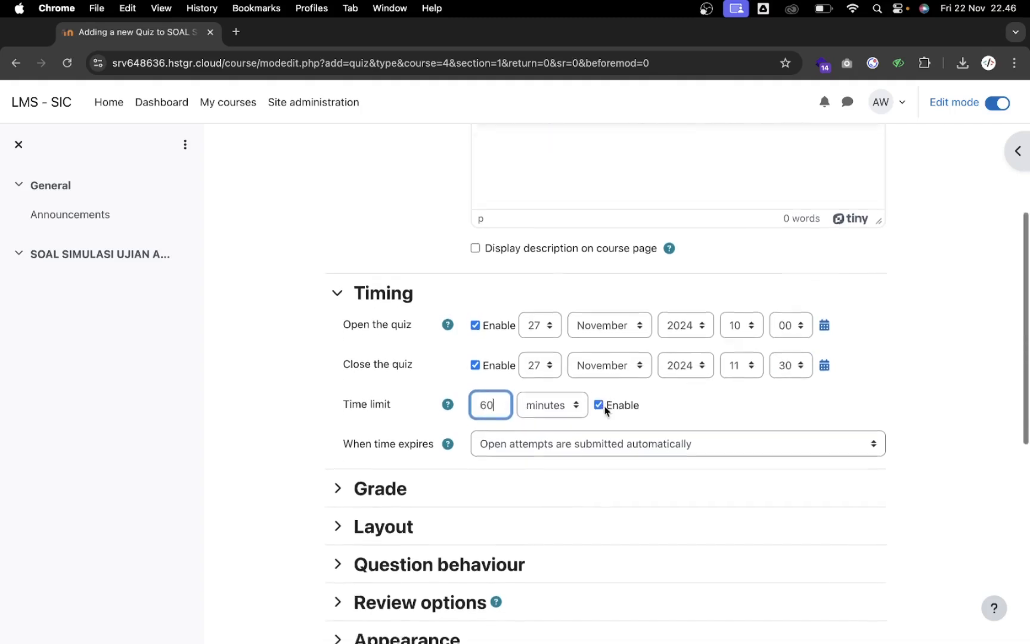
{"action": "key", "text": "Caps_Lock"}
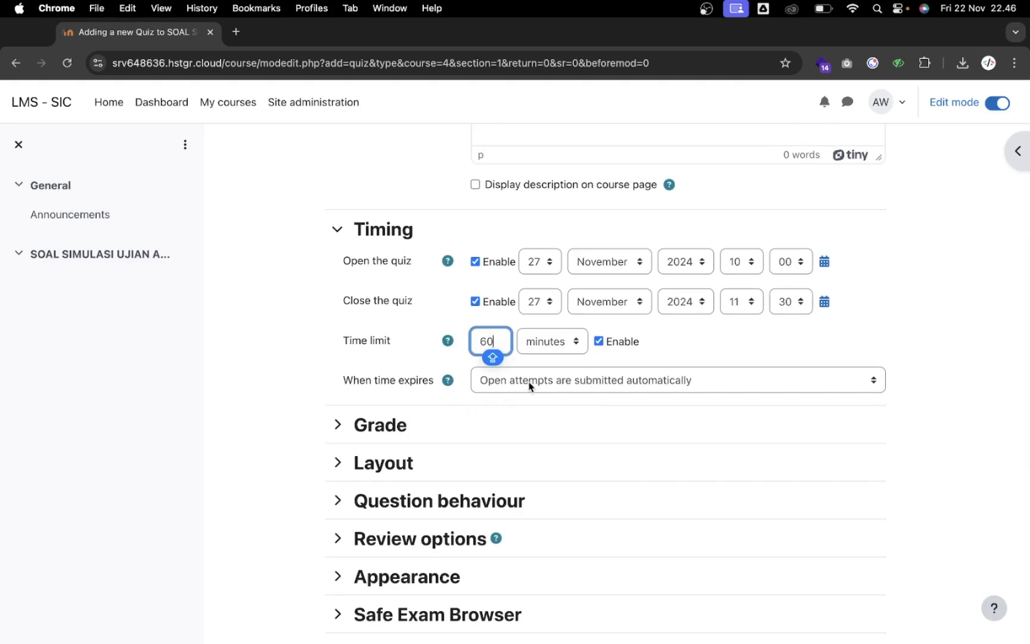
{"action": "left_click", "coordinate": [576, 382]}
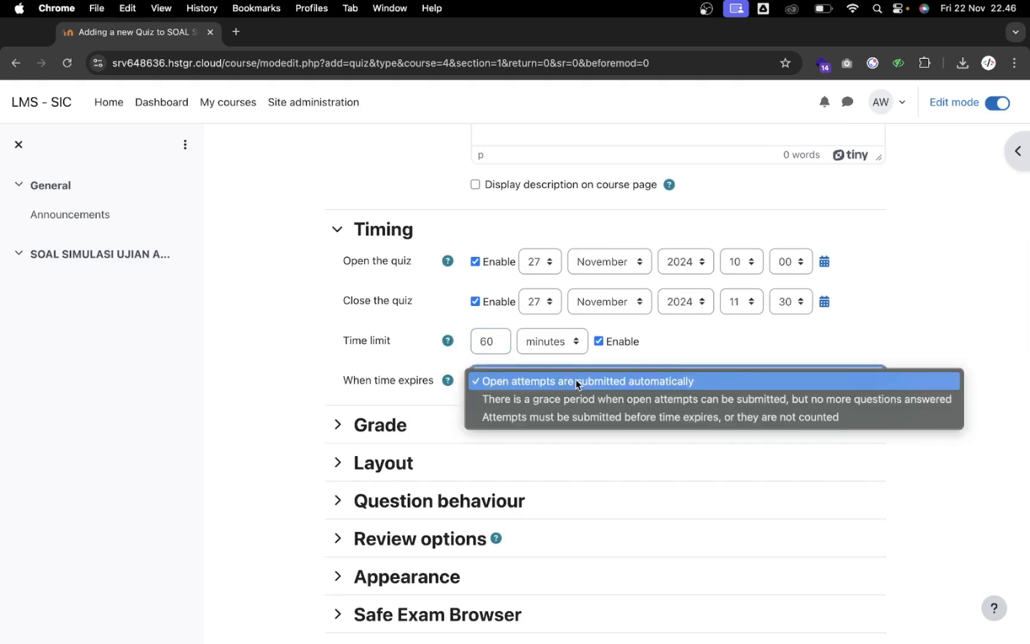
{"action": "left_click", "coordinate": [576, 381]}
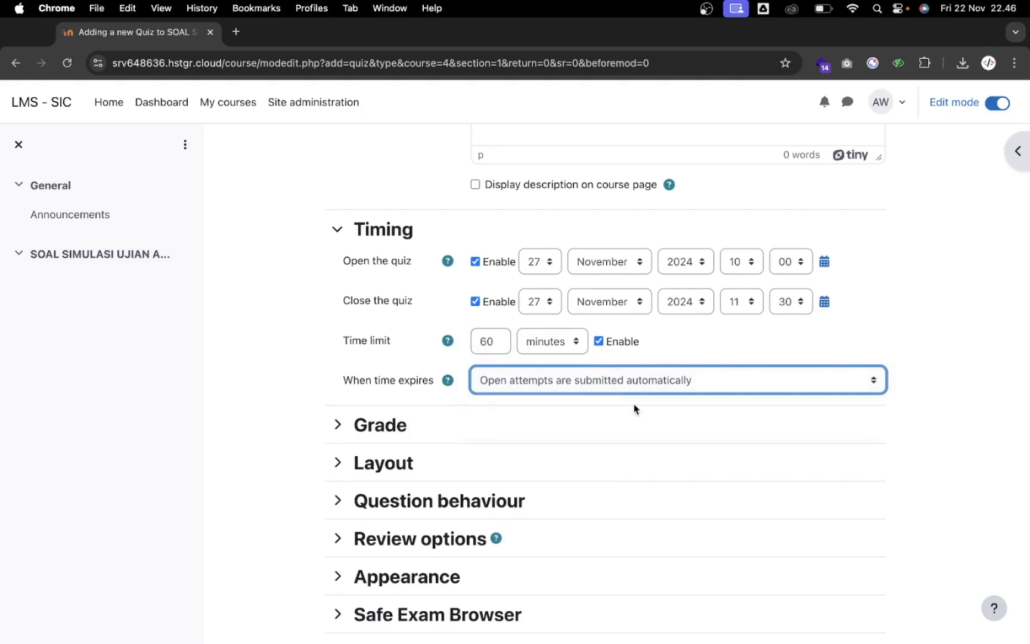
{"action": "scroll", "coordinate": [542, 424], "scroll_direction": "down", "scroll_amount": 2}
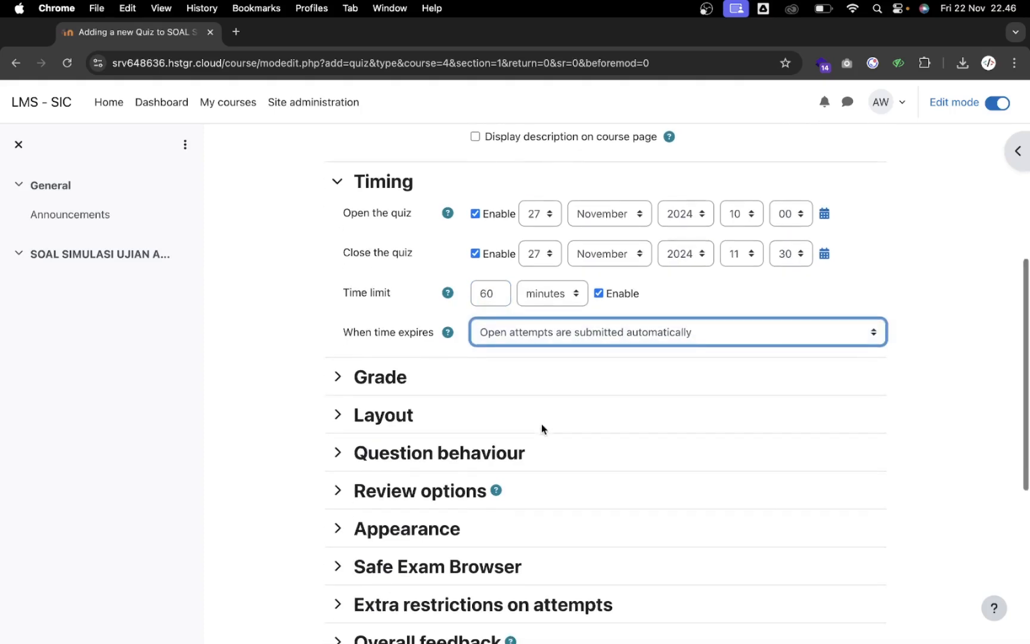
{"action": "scroll", "coordinate": [379, 362], "scroll_direction": "down", "scroll_amount": 1}
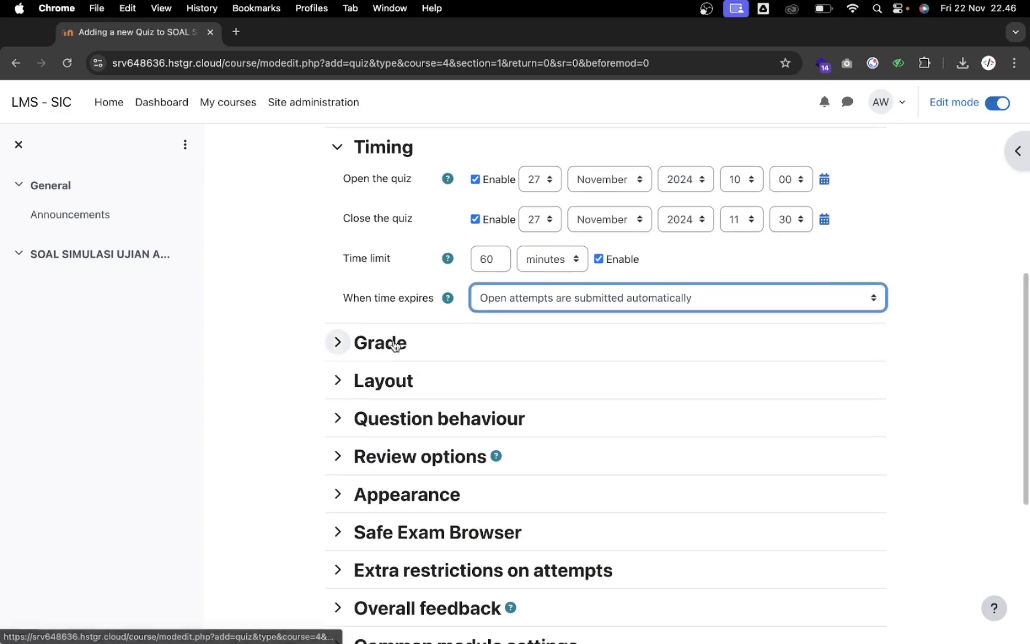
Expand the Grade settings and set Attempts allowed to 1
{"action": "left_click", "coordinate": [395, 344]}
{"action": "scroll", "coordinate": [497, 337], "scroll_direction": "down", "scroll_amount": 1}
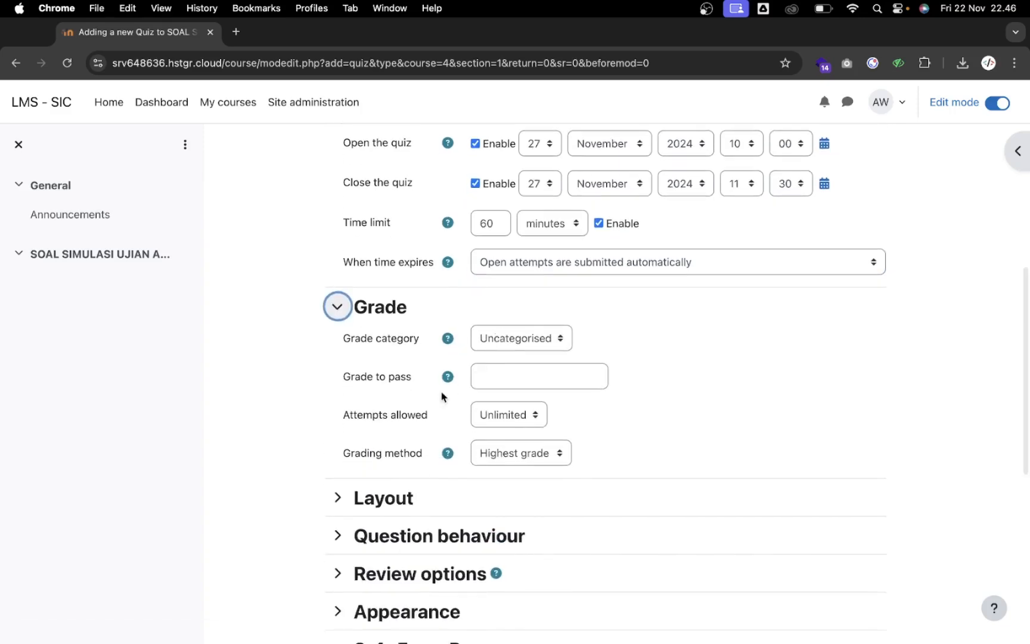
{"action": "left_click", "coordinate": [526, 423]}
{"action": "left_click", "coordinate": [521, 438]}
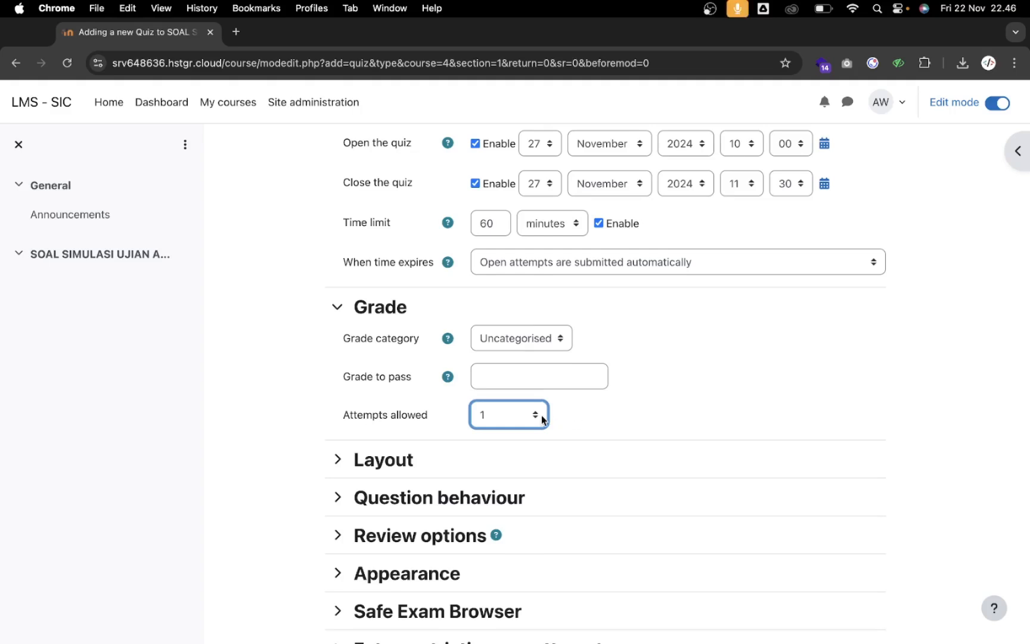
{"action": "scroll", "coordinate": [542, 415], "scroll_direction": "down", "scroll_amount": 3}
Expand the Layout settings and set New page to every 5 questions
{"action": "left_click", "coordinate": [417, 388]}
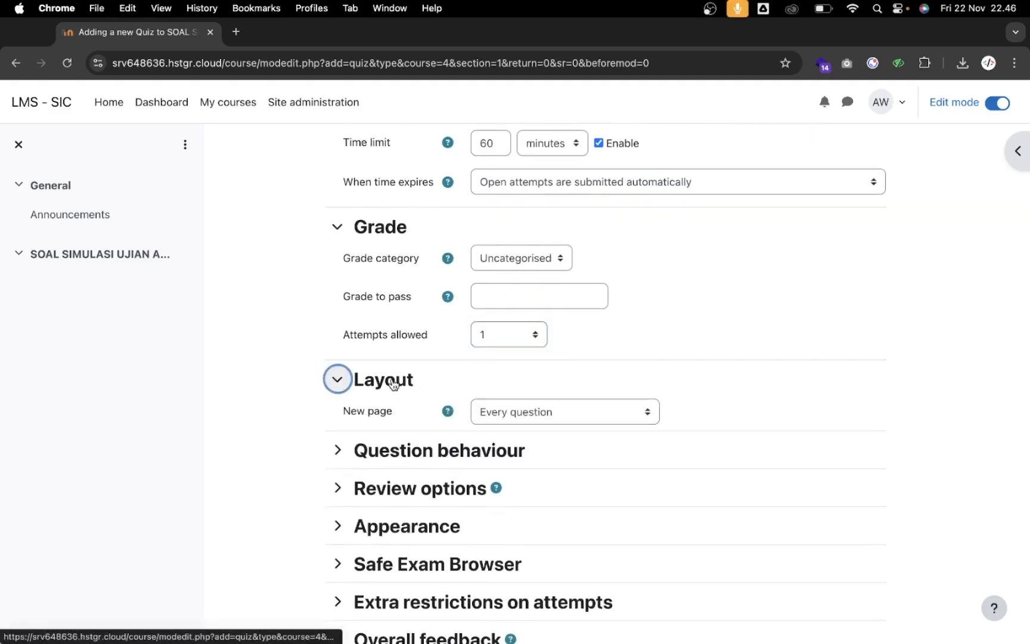
{"action": "scroll", "coordinate": [435, 384], "scroll_direction": "down", "scroll_amount": 2}
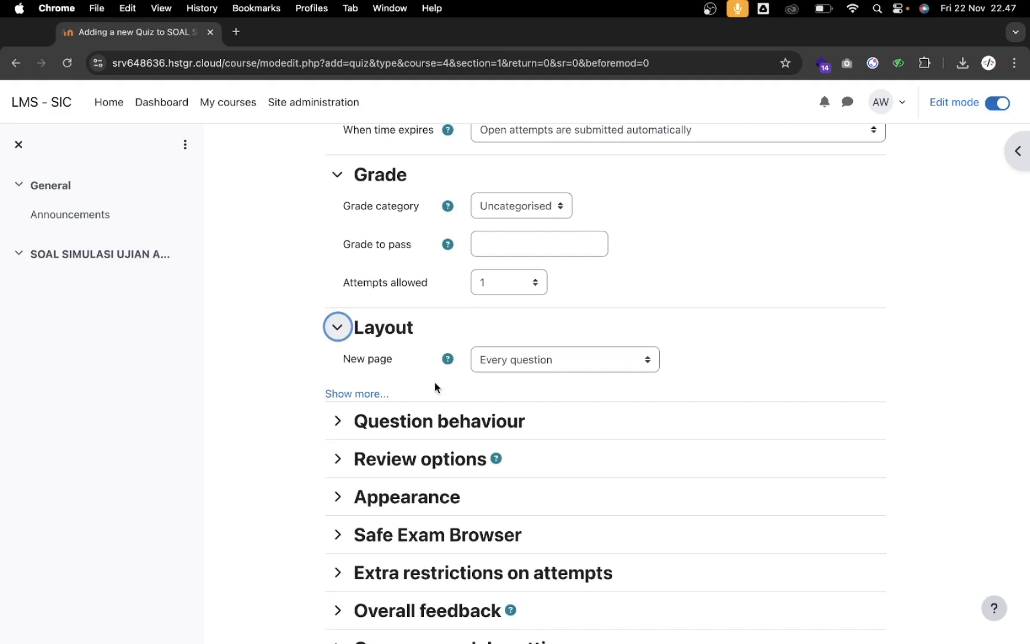
{"action": "left_click", "coordinate": [518, 360]}
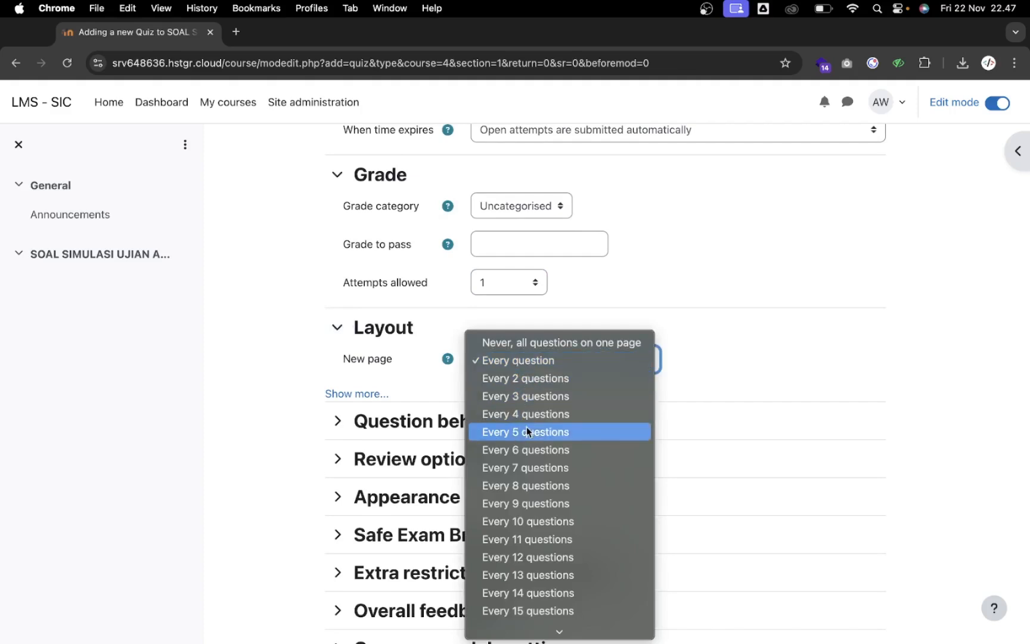
{"action": "key", "text": "Escape"}
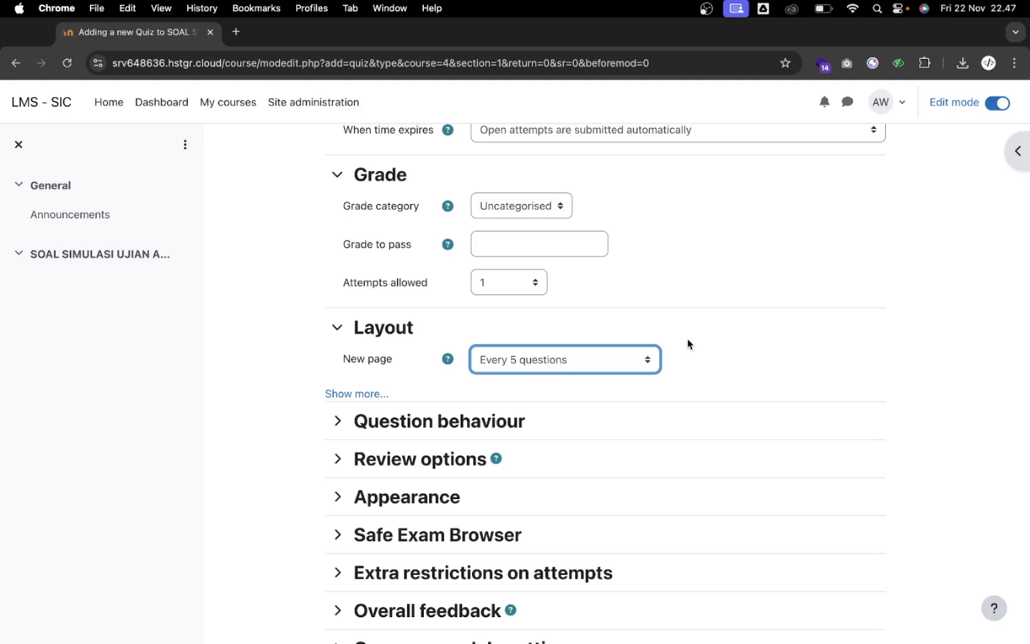
{"action": "scroll", "coordinate": [688, 339], "scroll_direction": "down", "scroll_amount": 2}
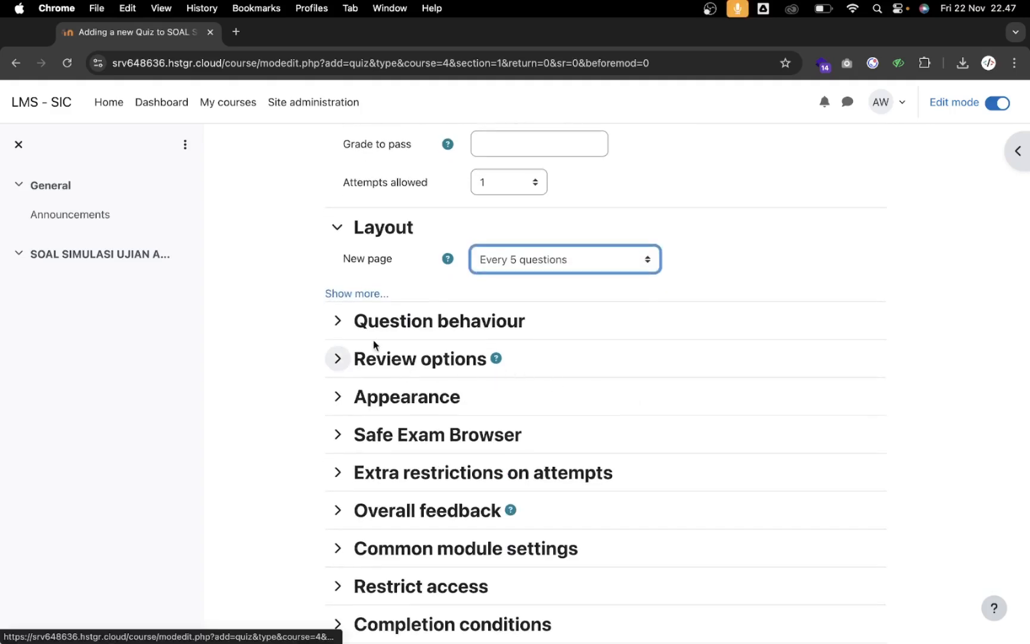
Expand Question behaviour, showing shuffle within questions on and deferred feedback
{"action": "left_click", "coordinate": [424, 333]}
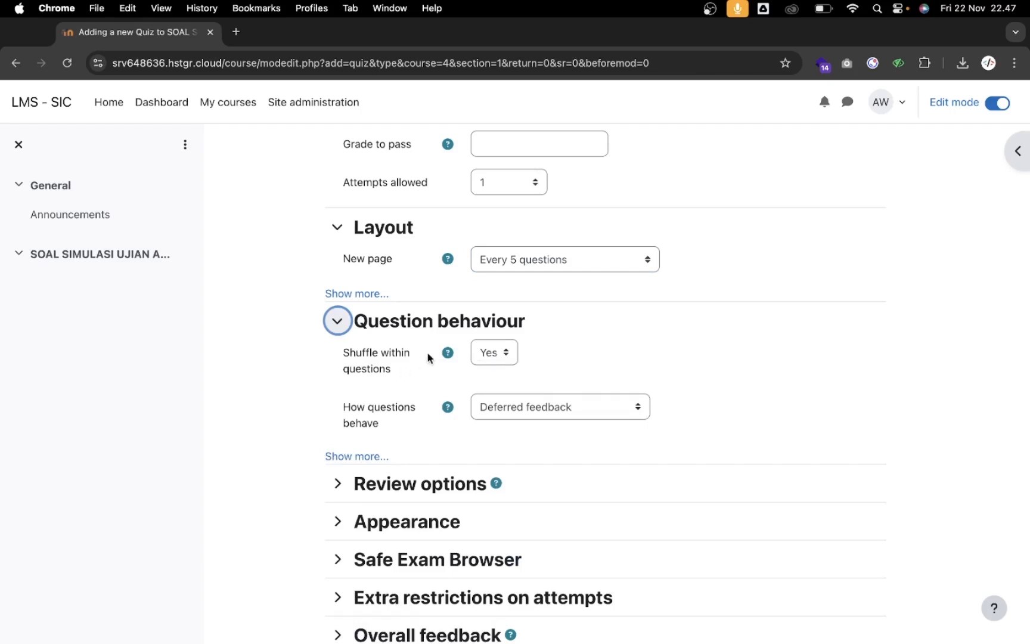
{"action": "scroll", "coordinate": [406, 382], "scroll_direction": "down", "scroll_amount": 2}
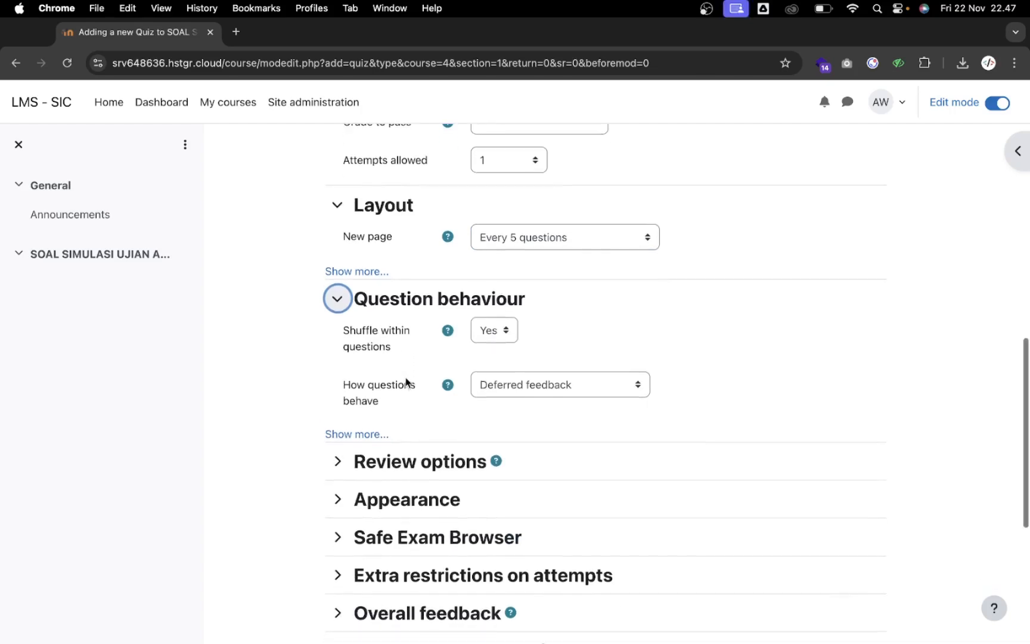
{"action": "scroll", "coordinate": [430, 357], "scroll_direction": "down", "scroll_amount": 4}
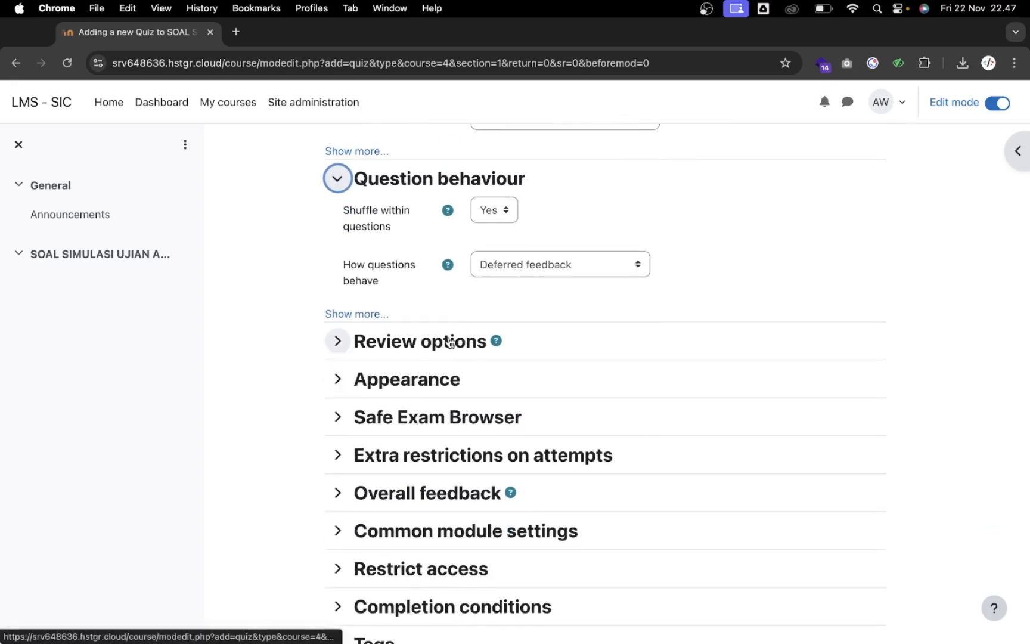
Expand Review options; hide maximum marks during the attempt, and the attempt and marks immediately after
{"action": "left_click", "coordinate": [451, 341]}
{"action": "scroll", "coordinate": [492, 360], "scroll_direction": "down", "scroll_amount": 1}
{"action": "scroll", "coordinate": [491, 361], "scroll_direction": "down", "scroll_amount": 2}
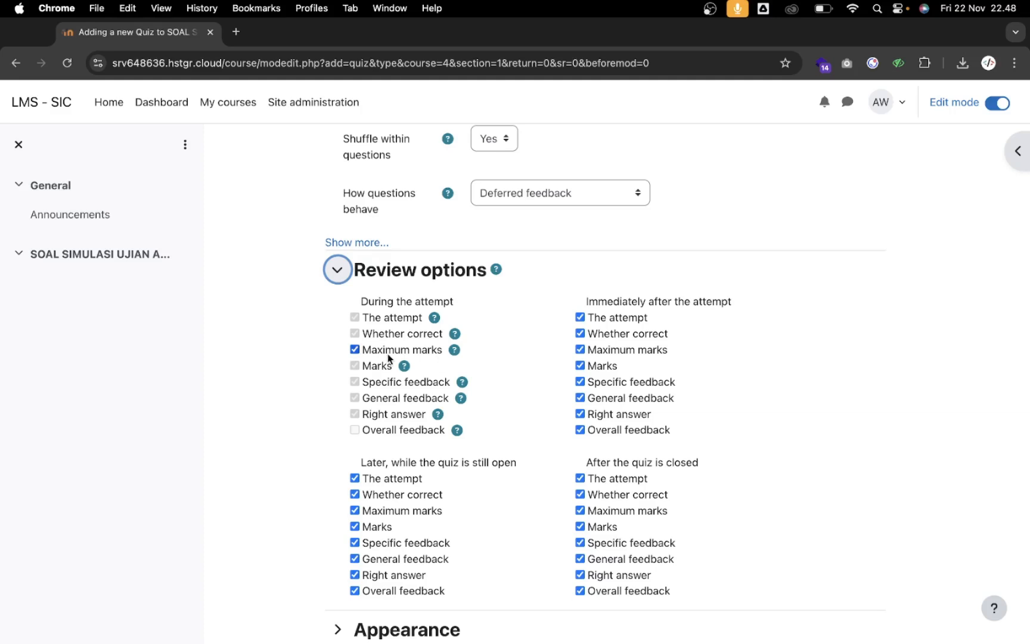
{"action": "scroll", "coordinate": [297, 403], "scroll_direction": "down", "scroll_amount": 1}
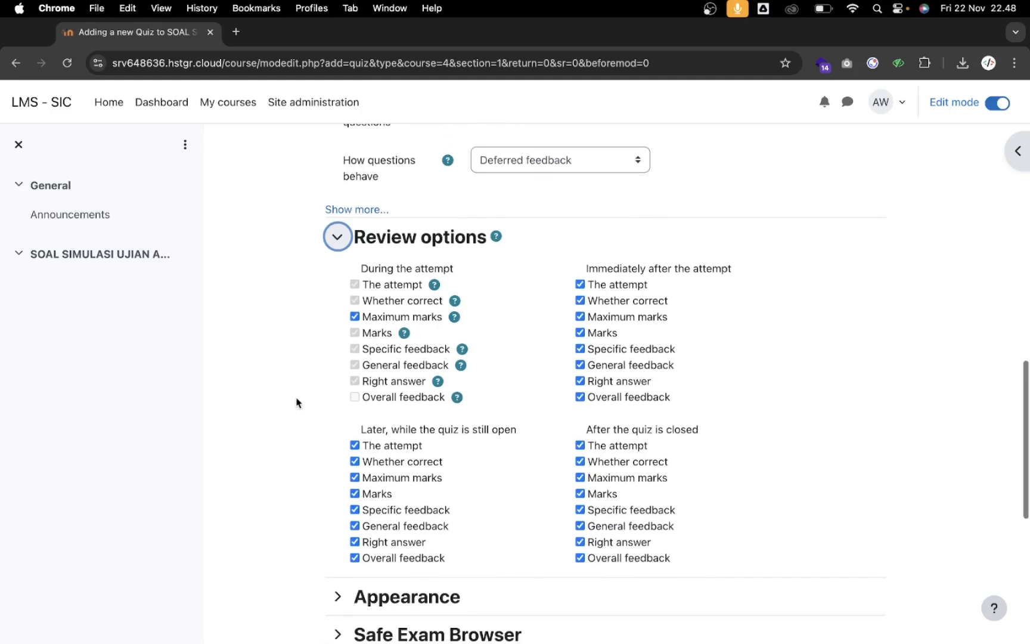
{"action": "left_click", "coordinate": [412, 318]}
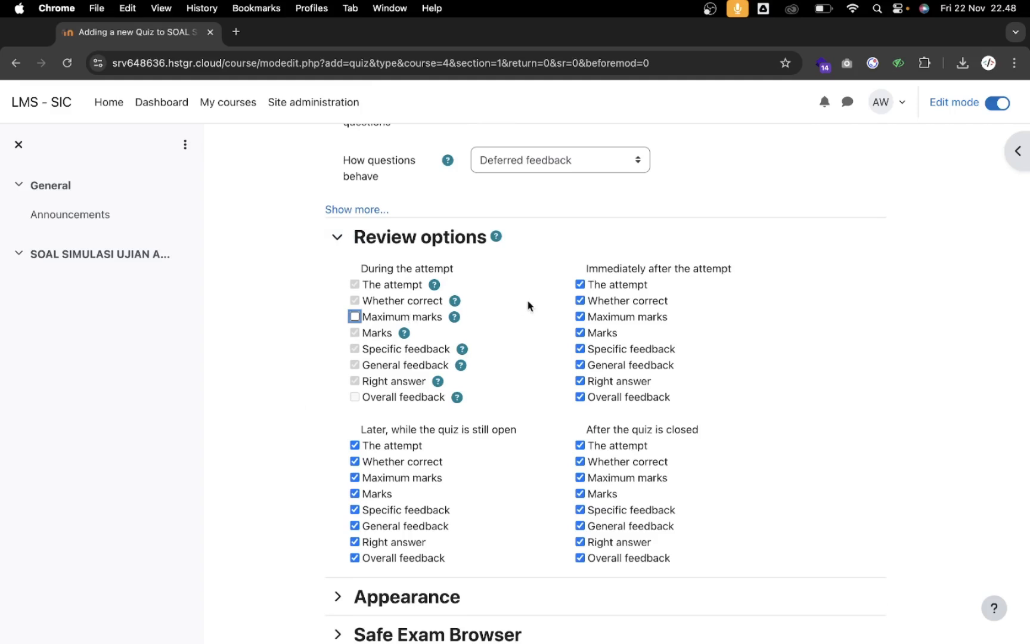
{"action": "left_click", "coordinate": [602, 285]}
{"action": "left_click", "coordinate": [606, 316]}
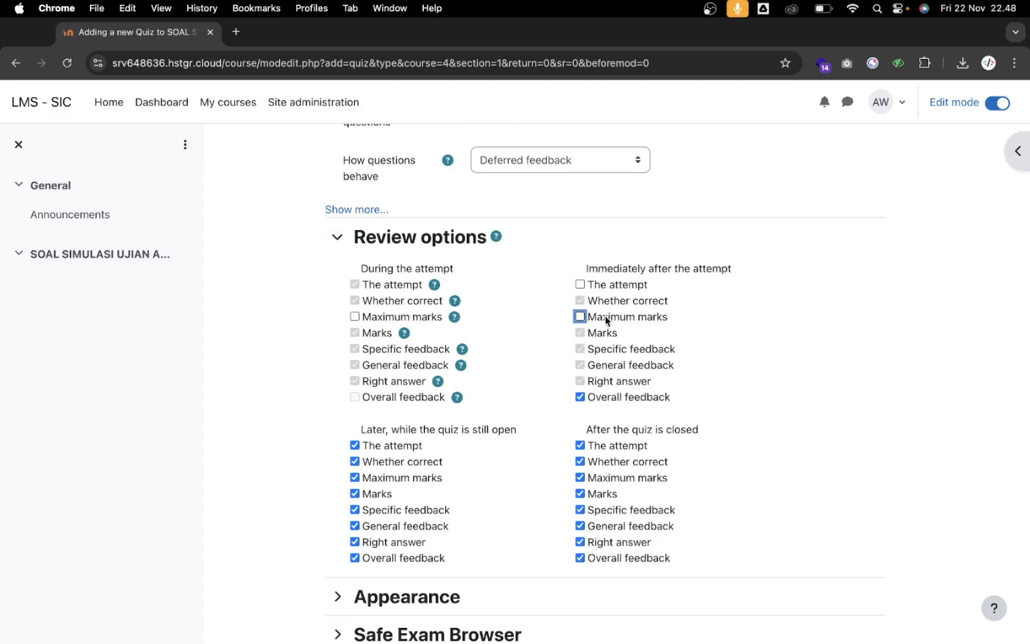
Hide the attempt and maximum marks later while the quiz is open and after it closes
{"action": "scroll", "coordinate": [598, 362], "scroll_direction": "down", "scroll_amount": 1}
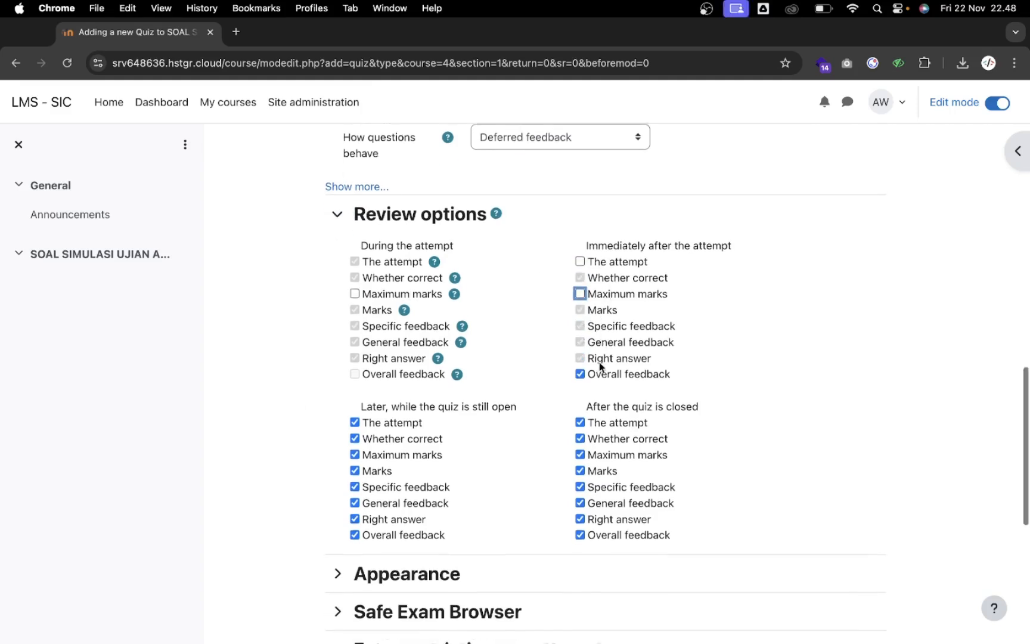
{"action": "left_click", "coordinate": [407, 422]}
{"action": "left_click", "coordinate": [384, 455]}
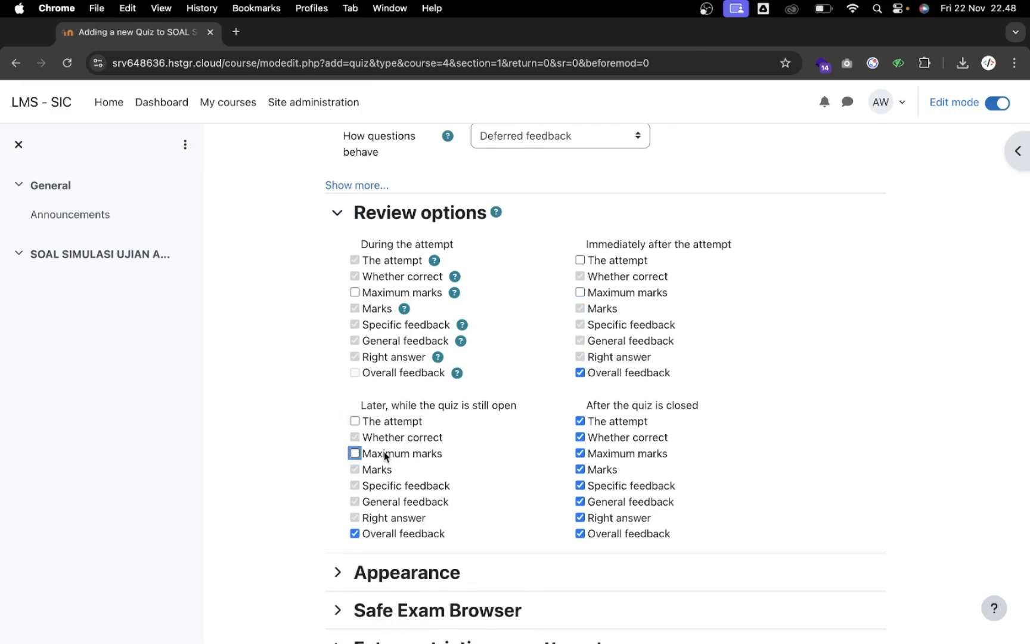
{"action": "left_click", "coordinate": [609, 423]}
{"action": "left_click", "coordinate": [610, 455]}
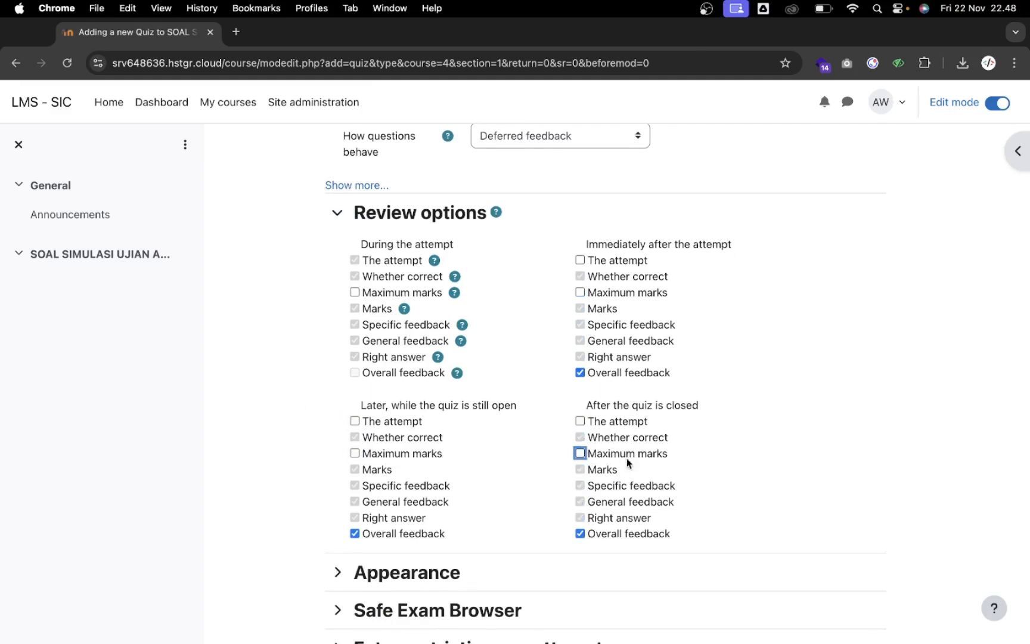
{"action": "scroll", "coordinate": [646, 468], "scroll_direction": "down", "scroll_amount": 1}
{"action": "scroll", "coordinate": [646, 469], "scroll_direction": "down", "scroll_amount": 4}
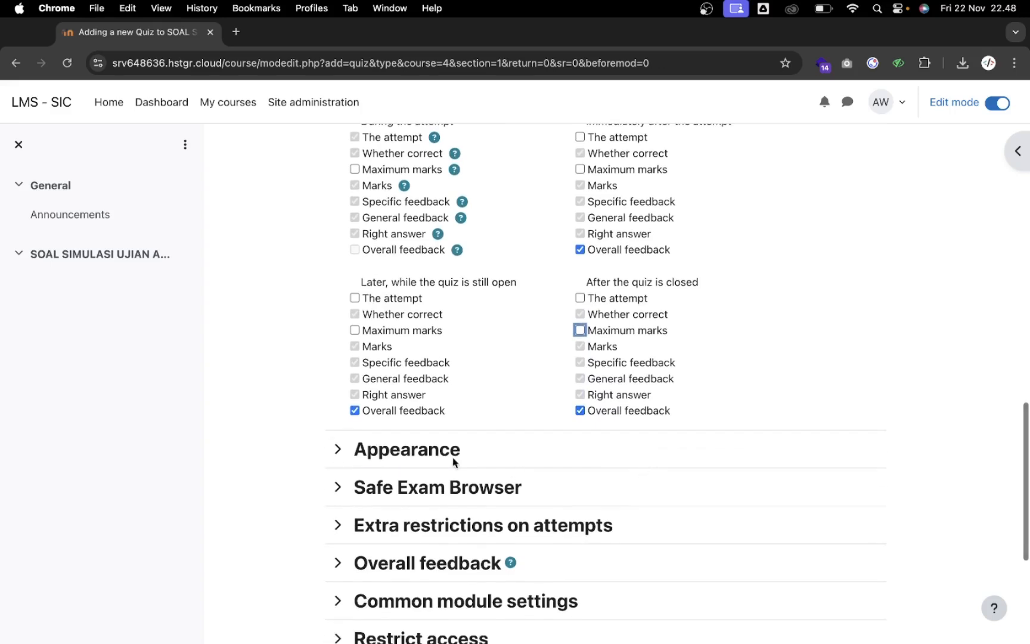
Expand the Appearance and Safe Exam Browser sections and review them
{"action": "left_click", "coordinate": [426, 455]}
{"action": "scroll", "coordinate": [425, 455], "scroll_direction": "down", "scroll_amount": 6}
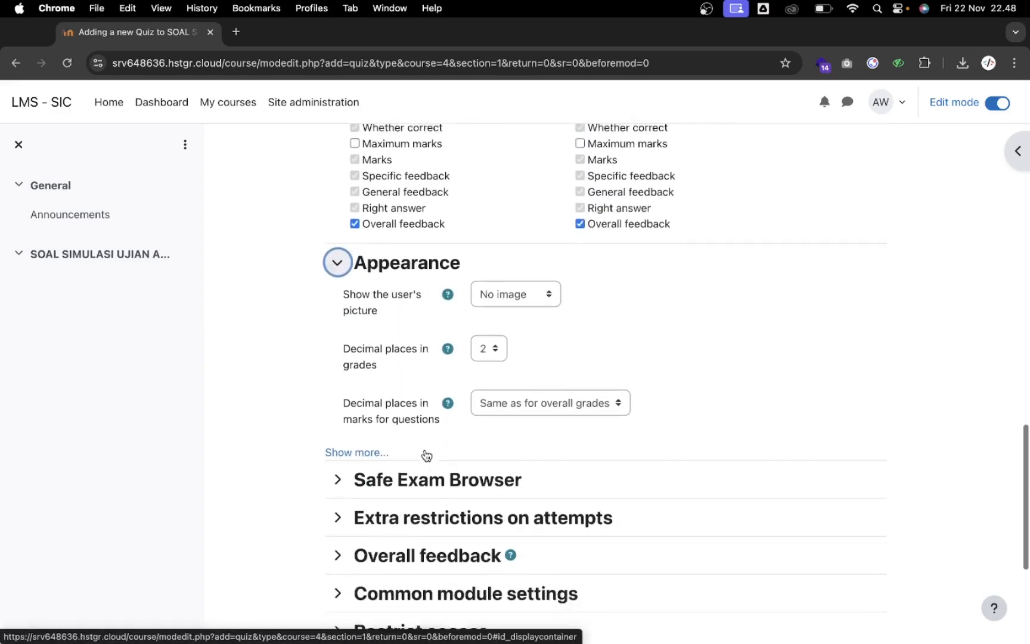
{"action": "left_click", "coordinate": [426, 440]}
{"action": "scroll", "coordinate": [447, 432], "scroll_direction": "down", "scroll_amount": 2}
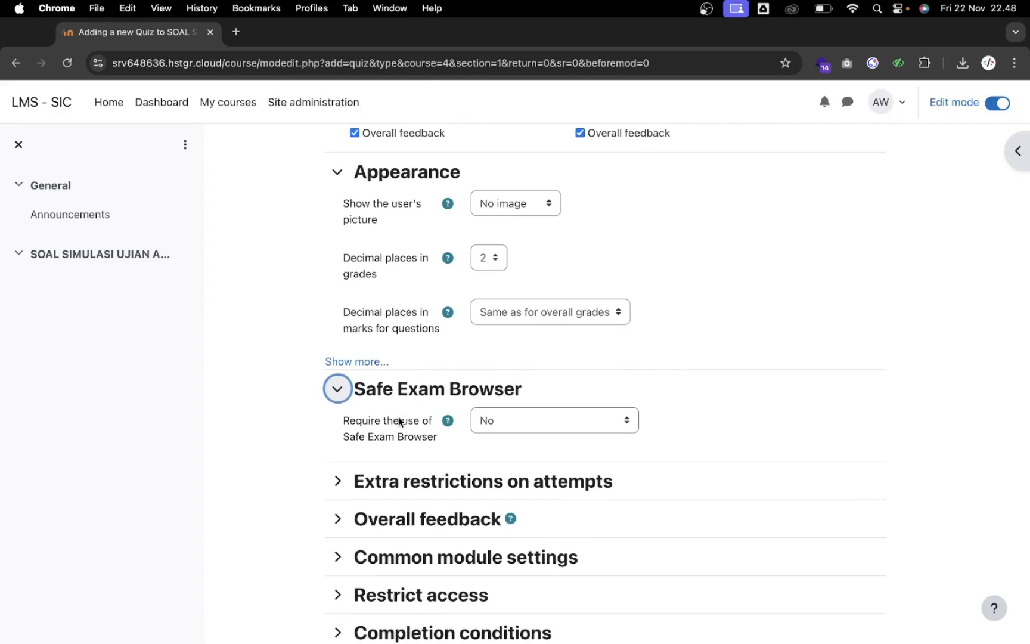
{"action": "scroll", "coordinate": [400, 422], "scroll_direction": "down", "scroll_amount": 1}
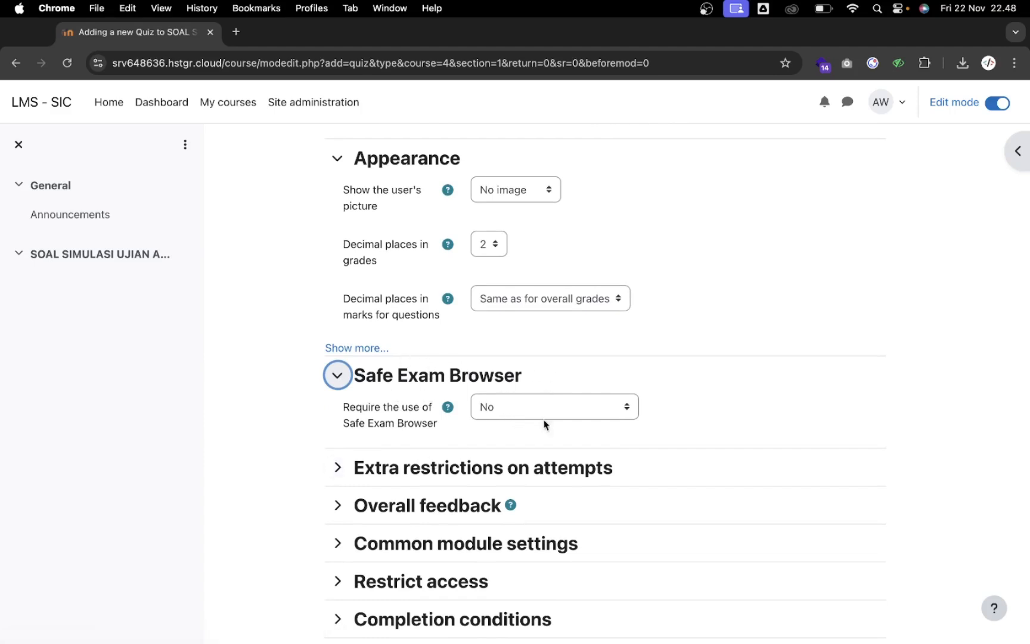
{"action": "scroll", "coordinate": [646, 387], "scroll_direction": "down", "scroll_amount": 2}
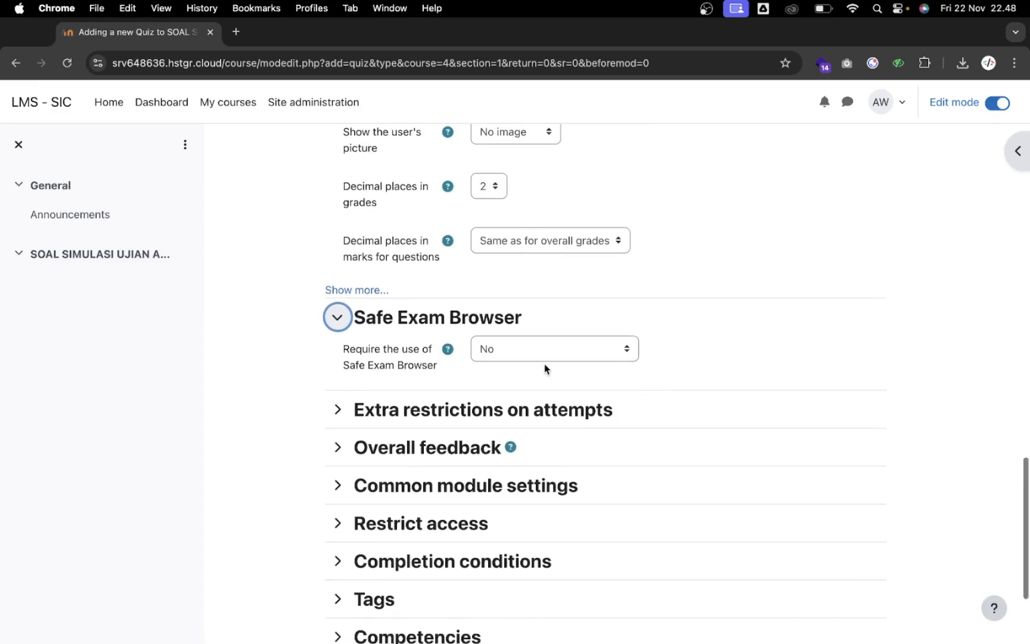
{"action": "scroll", "coordinate": [468, 374], "scroll_direction": "down", "scroll_amount": 1}
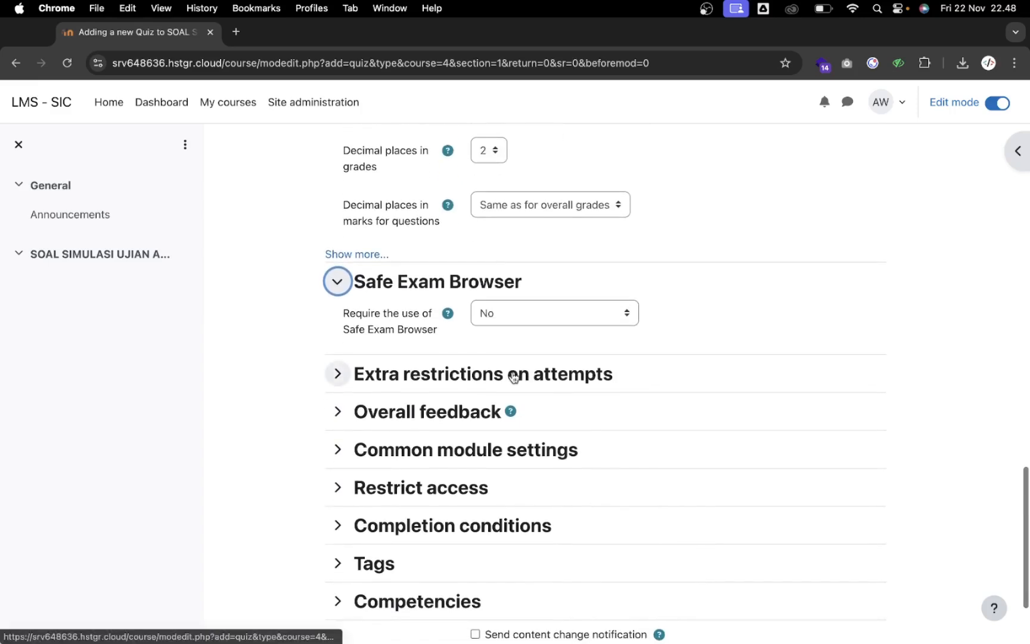
Expand Extra restrictions on attempts, leaving no password and browser security at None
{"action": "left_click", "coordinate": [469, 374]}
{"action": "scroll", "coordinate": [434, 400], "scroll_direction": "down", "scroll_amount": 1}
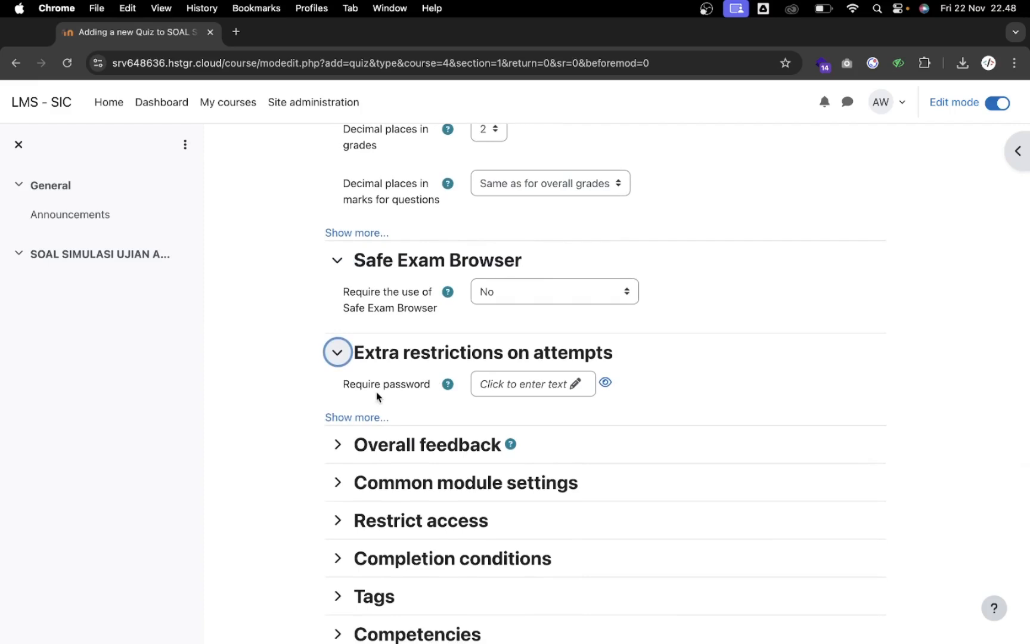
{"action": "left_click", "coordinate": [369, 417]}
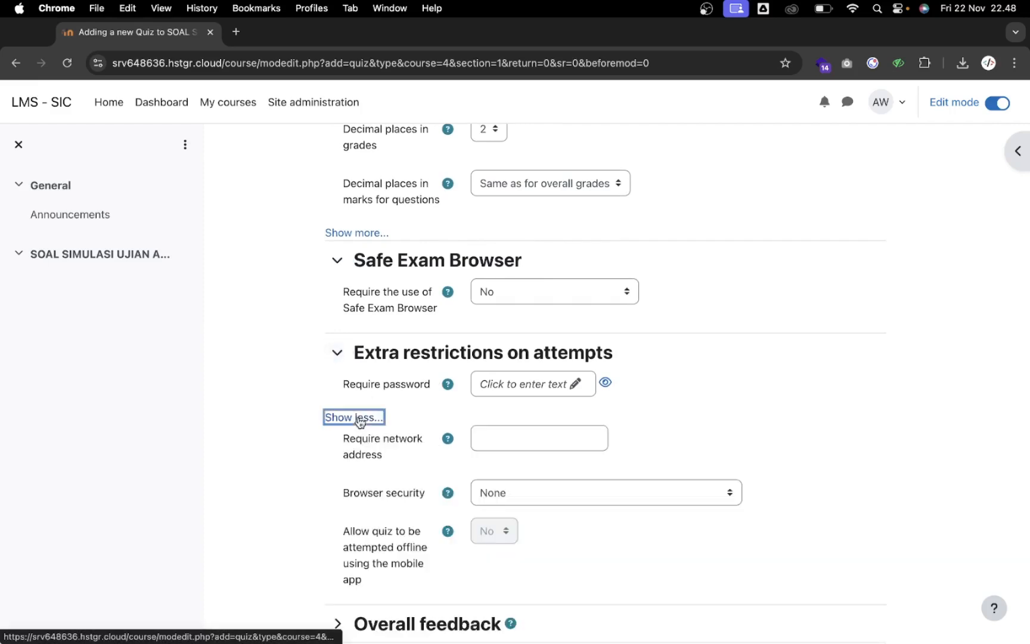
{"action": "scroll", "coordinate": [374, 430], "scroll_direction": "down", "scroll_amount": 1}
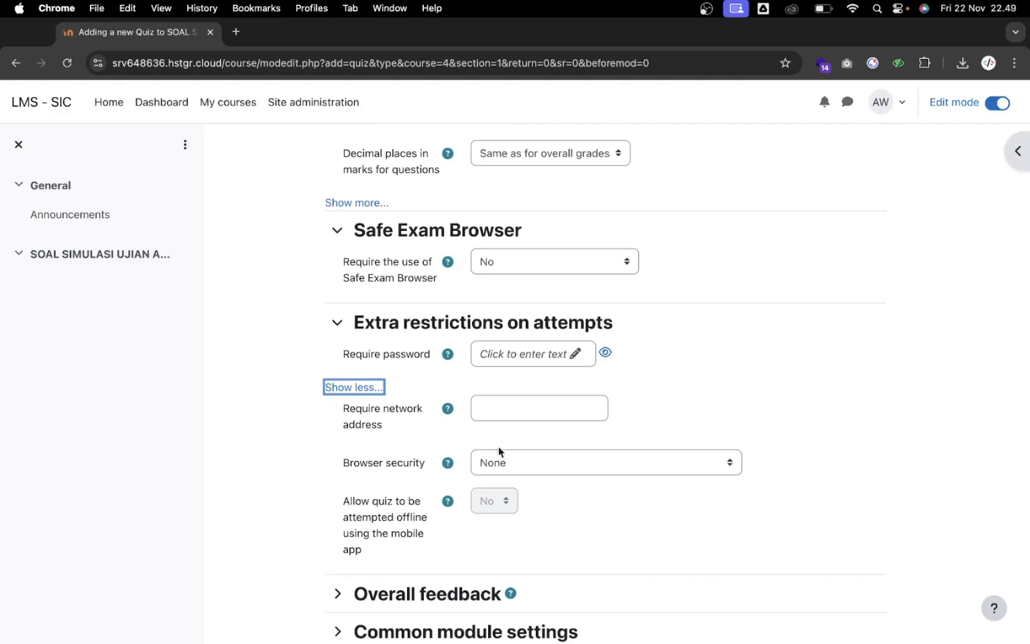
{"action": "left_click", "coordinate": [569, 464]}
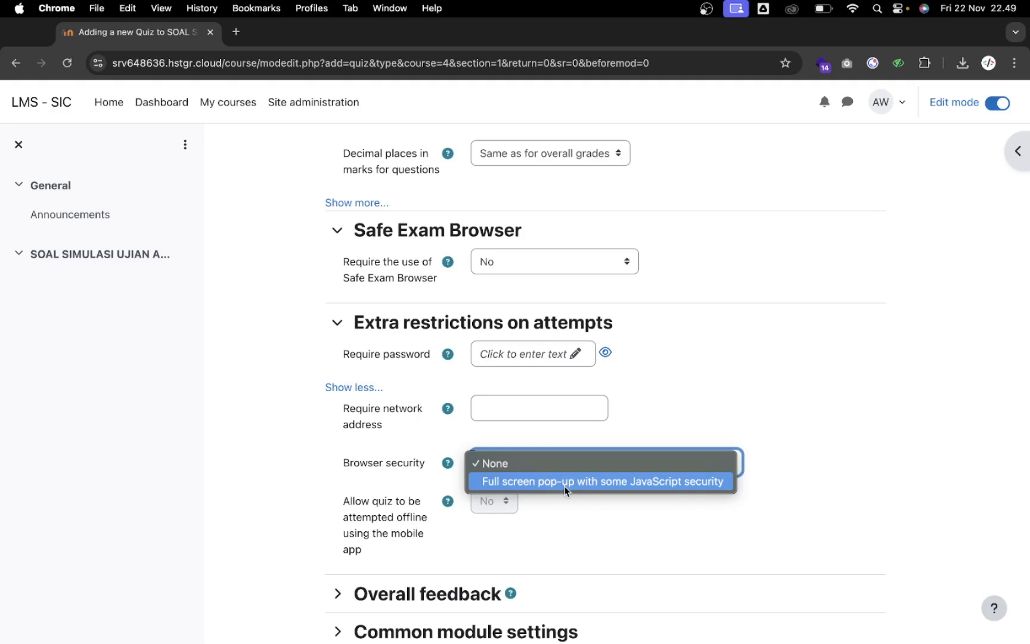
{"action": "left_click", "coordinate": [717, 418]}
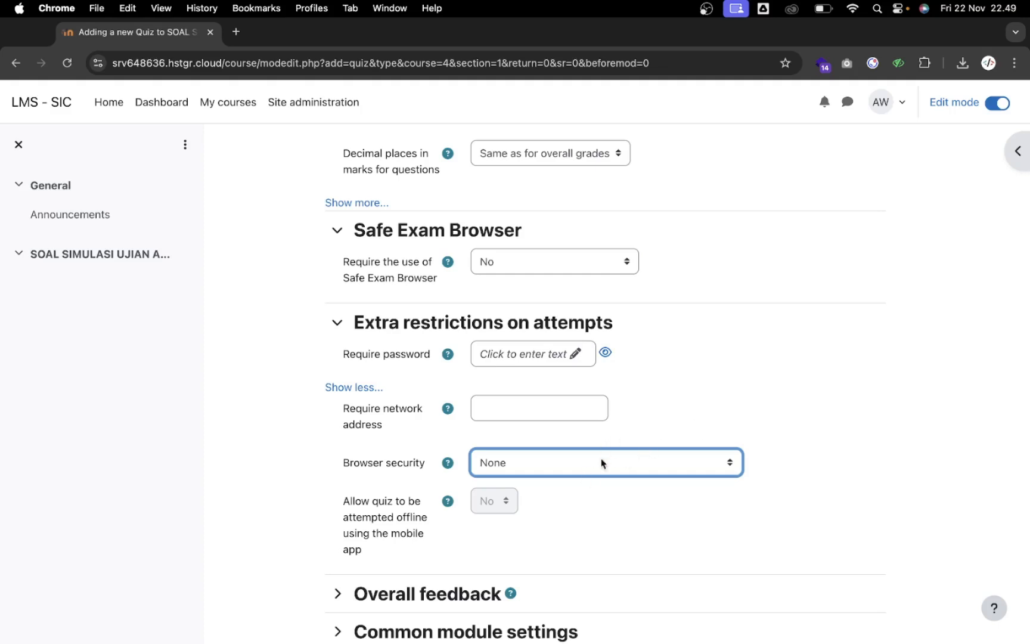
Collapse Extra restrictions on attempts and briefly expand then collapse Restrict access
{"action": "left_click", "coordinate": [381, 326]}
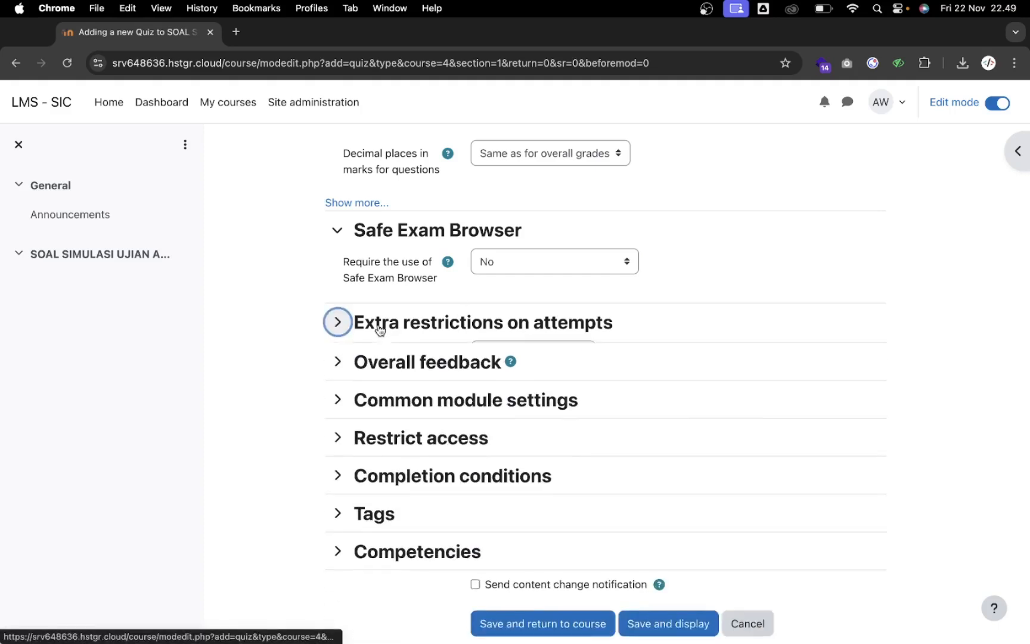
{"action": "scroll", "coordinate": [395, 352], "scroll_direction": "down", "scroll_amount": 3}
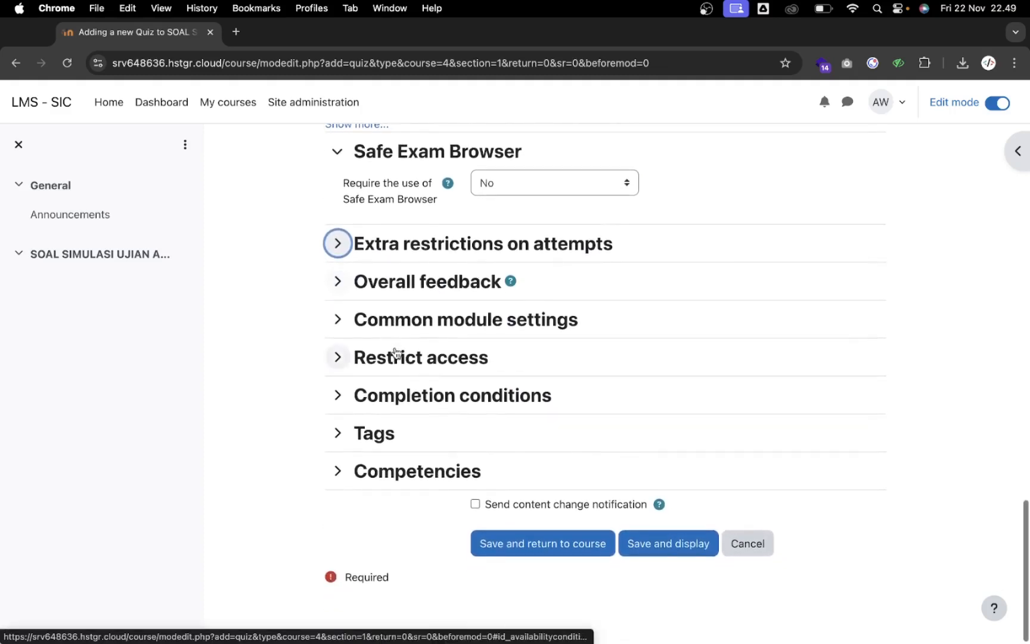
{"action": "left_click", "coordinate": [395, 353]}
{"action": "left_click", "coordinate": [396, 354]}
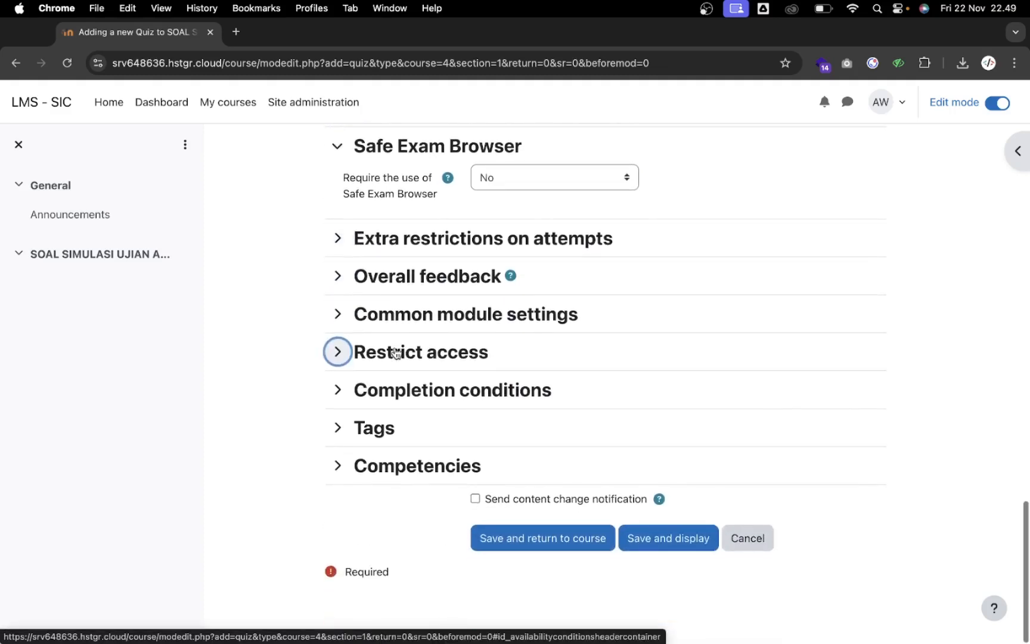
{"action": "scroll", "coordinate": [407, 400], "scroll_direction": "up", "scroll_amount": 2}
{"action": "scroll", "coordinate": [407, 402], "scroll_direction": "down", "scroll_amount": 2}
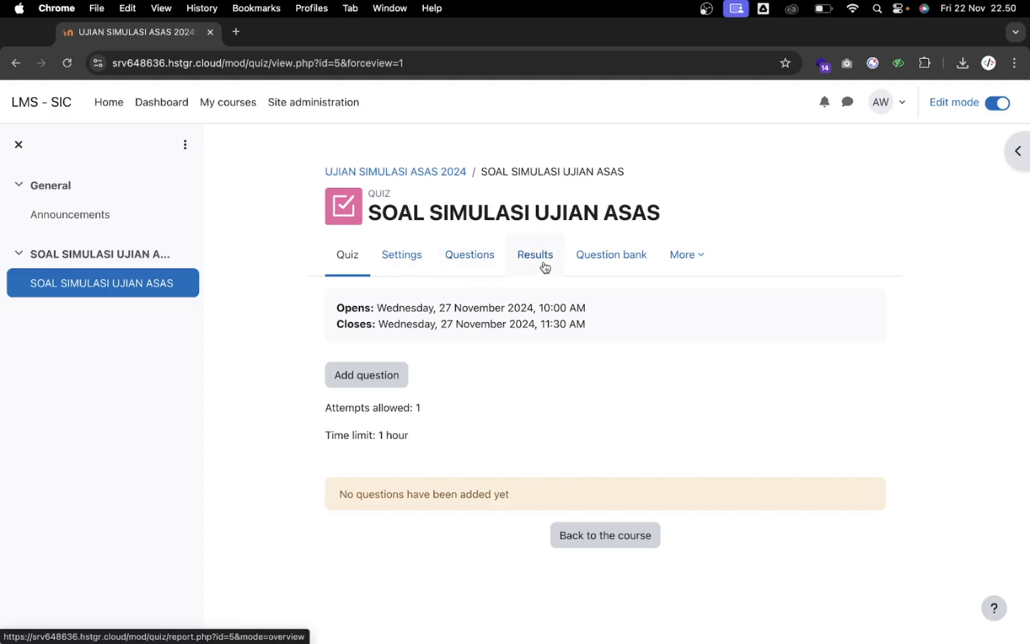
Go to the quiz's question bank from the additional pages menu
{"action": "left_click", "coordinate": [695, 256]}
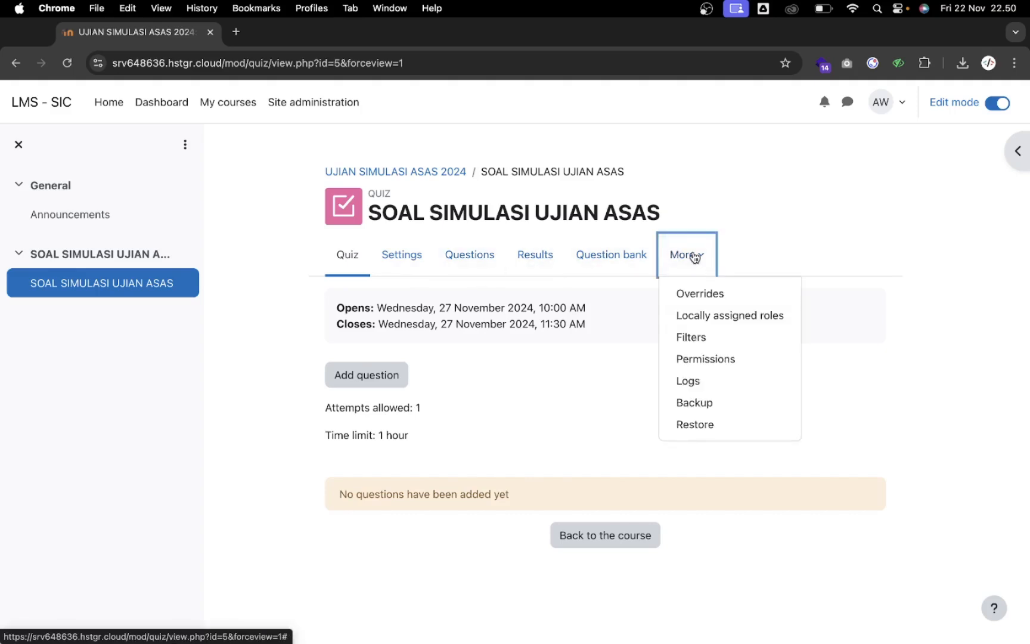
{"action": "left_click", "coordinate": [614, 263]}
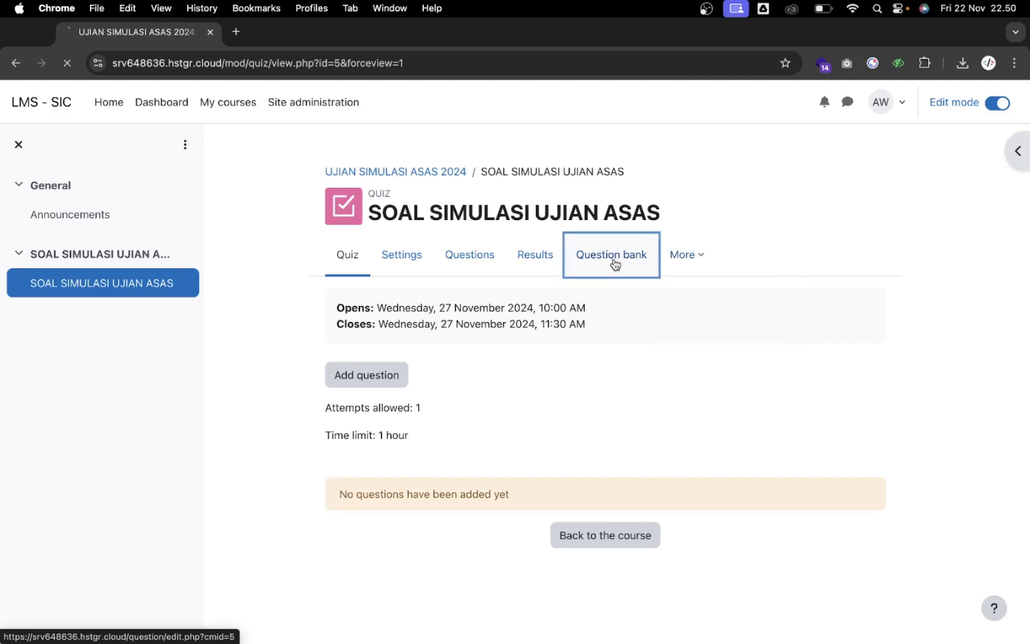
{"action": "scroll", "coordinate": [542, 327], "scroll_direction": "down", "scroll_amount": 1}
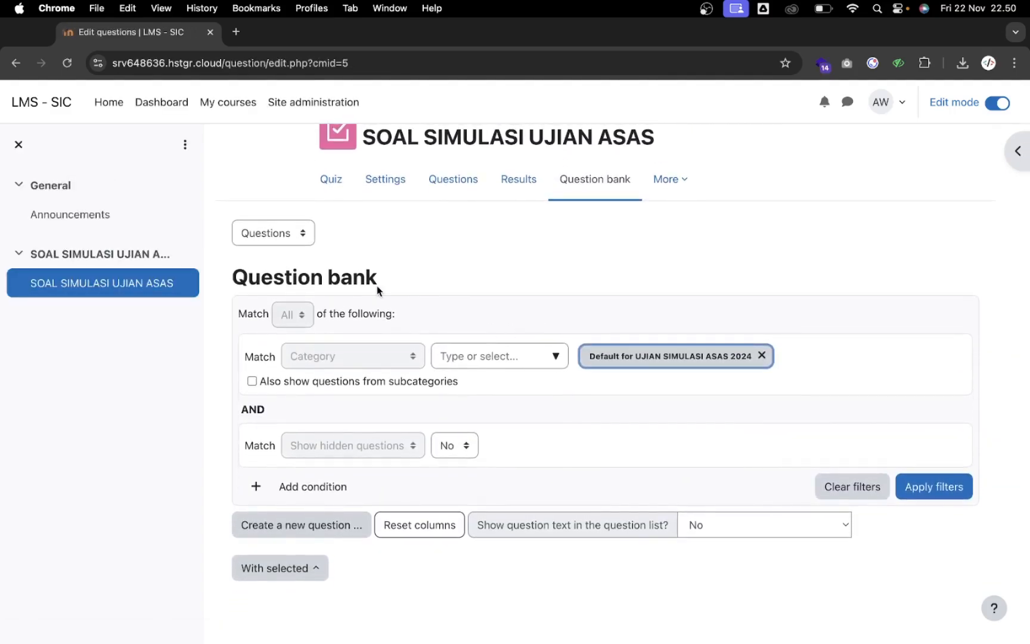
{"action": "scroll", "coordinate": [377, 285], "scroll_direction": "up", "scroll_amount": 1}
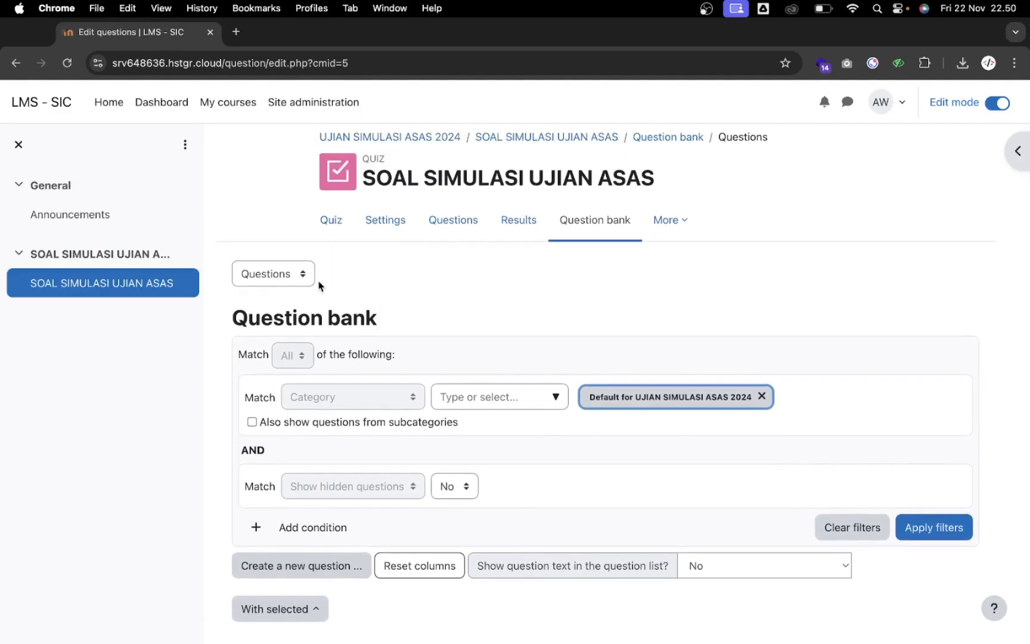
Choose Import from the question bank actions and select Aiken as the file format
{"action": "left_click", "coordinate": [292, 274]}
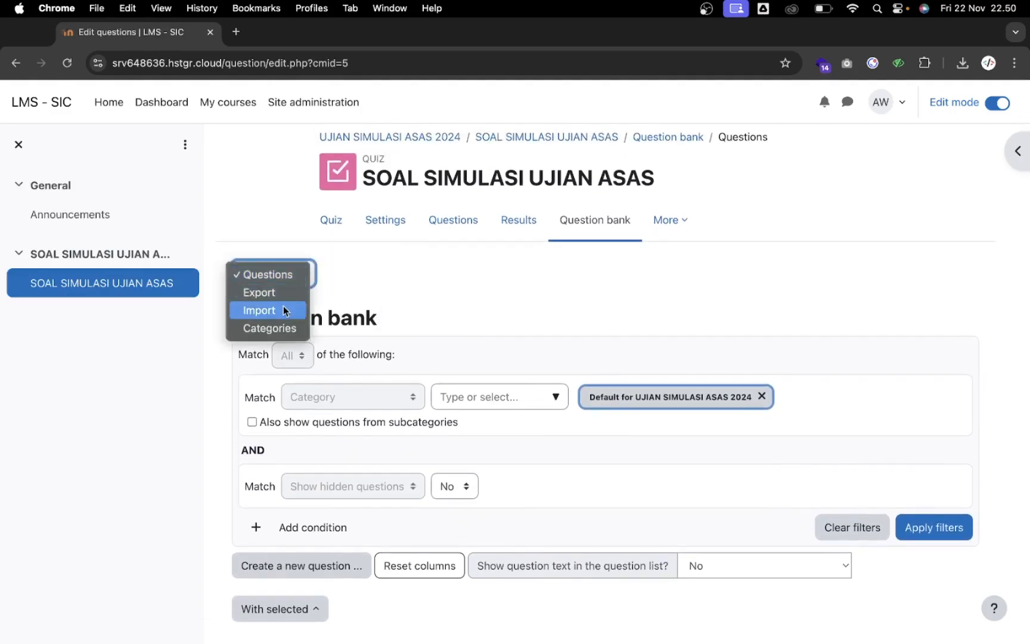
{"action": "left_click", "coordinate": [283, 309]}
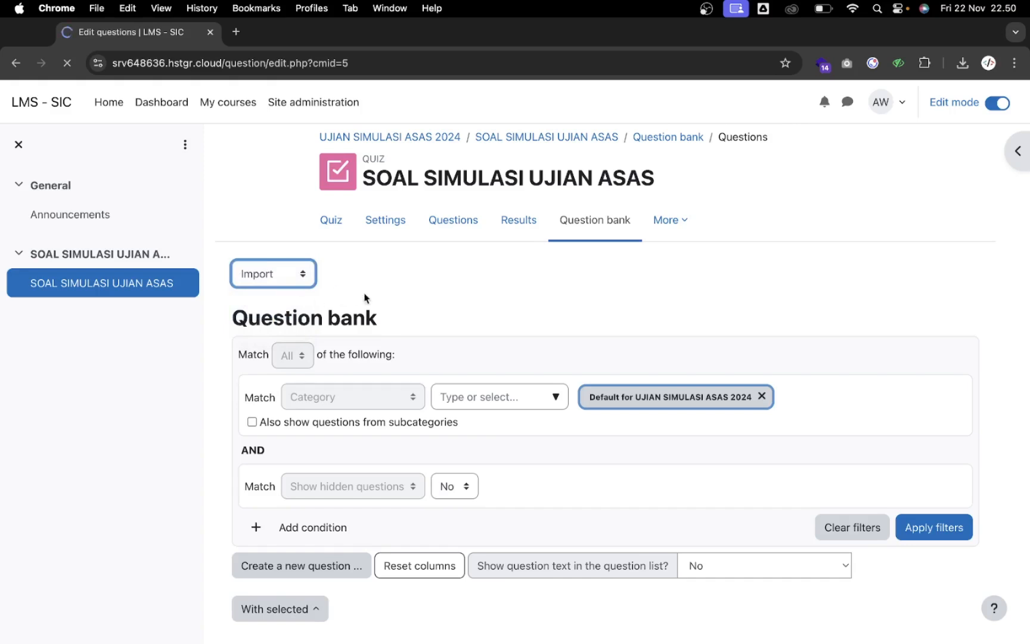
{"action": "scroll", "coordinate": [418, 316], "scroll_direction": "down", "scroll_amount": 5}
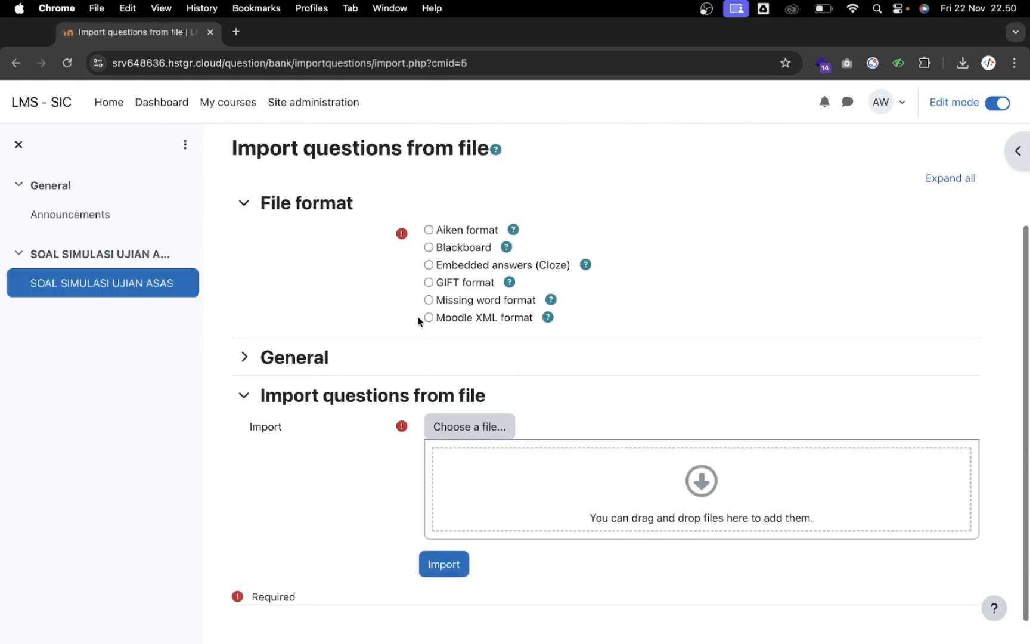
{"action": "scroll", "coordinate": [402, 313], "scroll_direction": "up", "scroll_amount": 2}
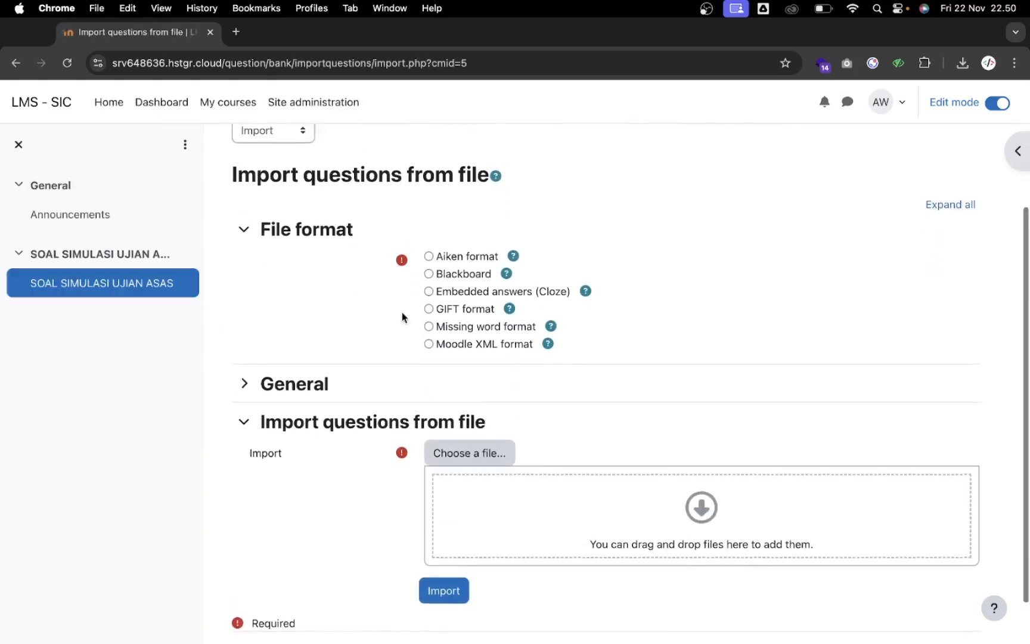
{"action": "left_click", "coordinate": [429, 293]}
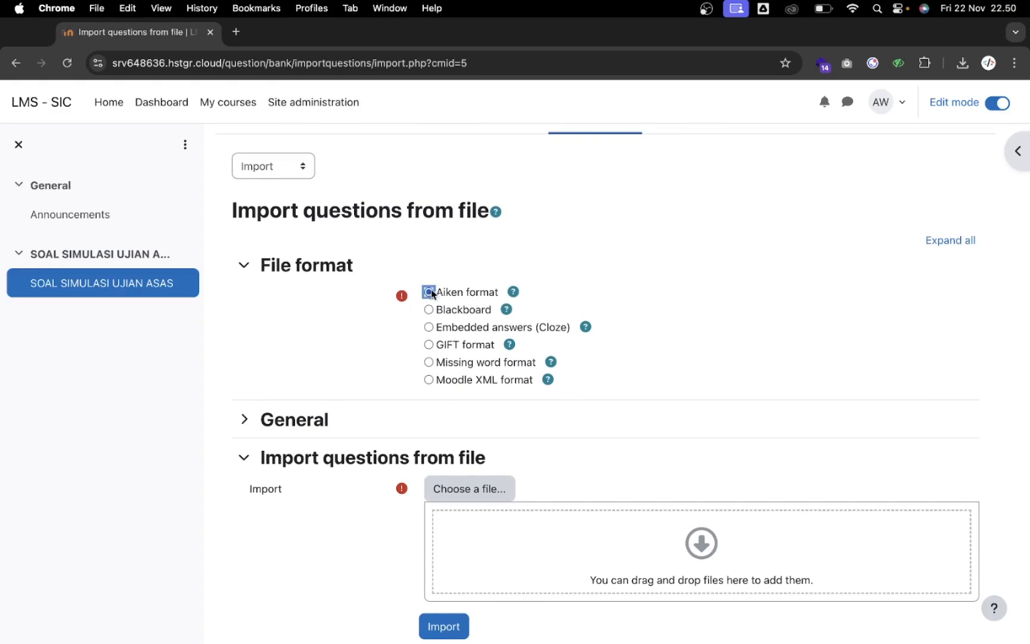
{"action": "scroll", "coordinate": [406, 317], "scroll_direction": "up", "scroll_amount": 1}
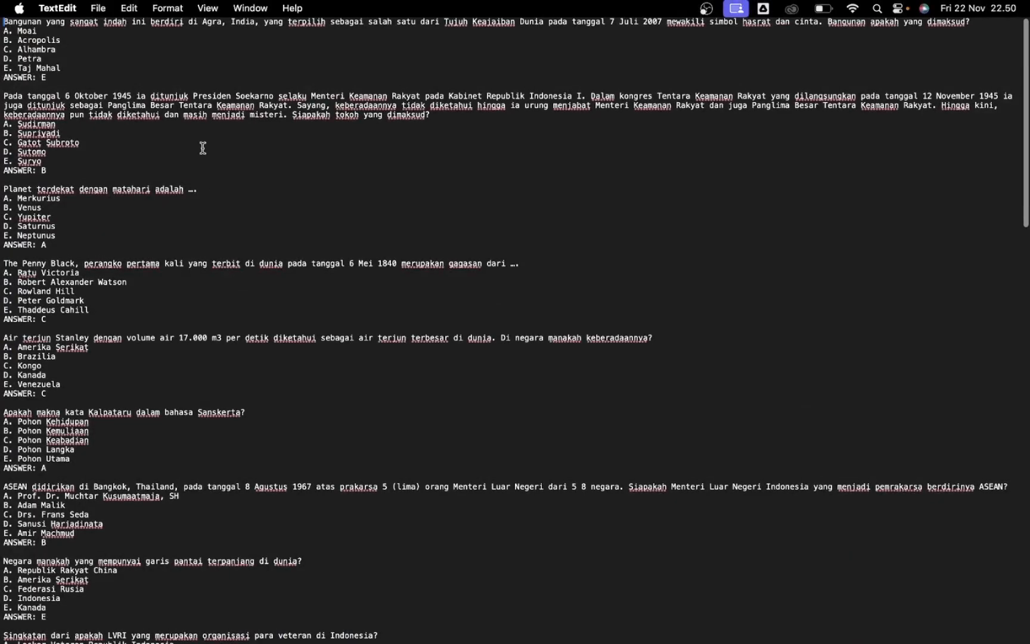
Browse the Aiken question file in TextEdit, inspecting the Hukum Boyle question's options and answer
{"action": "left_click", "coordinate": [203, 148]}
{"action": "scroll", "coordinate": [203, 148], "scroll_direction": "down", "scroll_amount": 1}
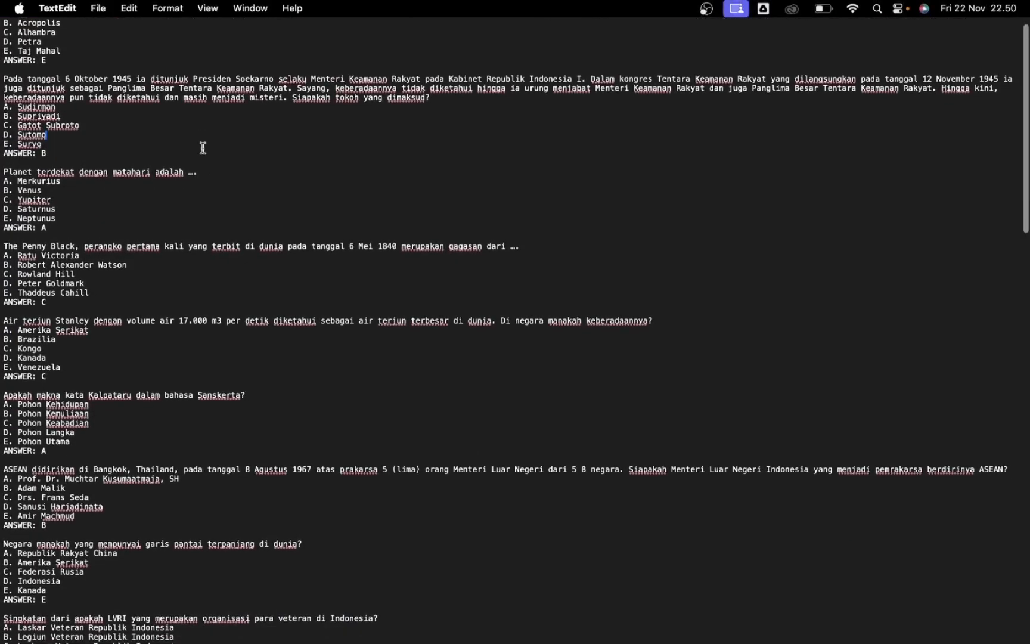
{"action": "scroll", "coordinate": [203, 148], "scroll_direction": "down", "scroll_amount": 20}
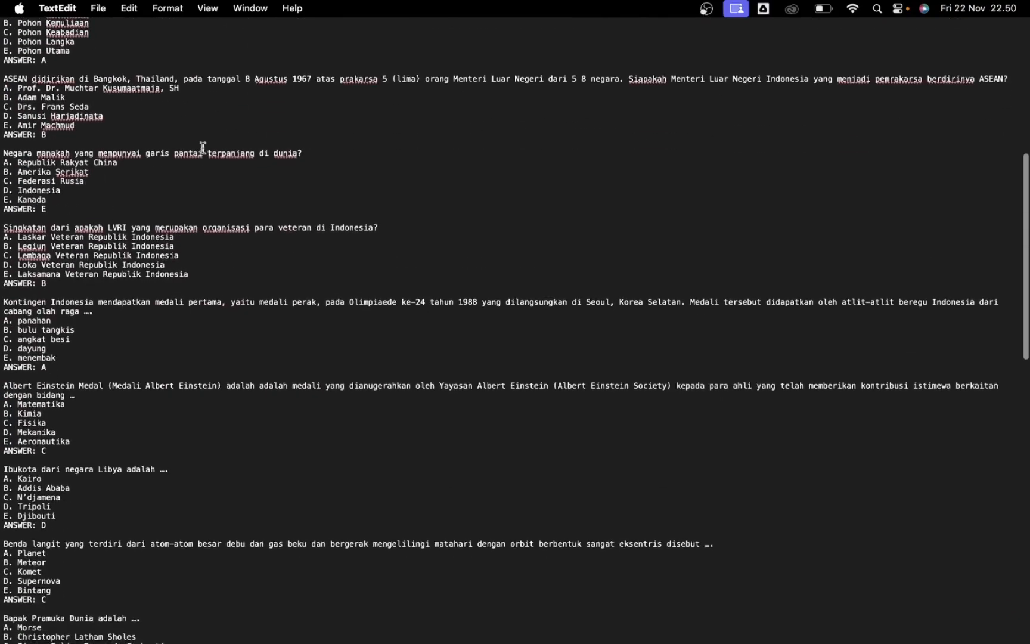
{"action": "scroll", "coordinate": [203, 148], "scroll_direction": "down", "scroll_amount": 20}
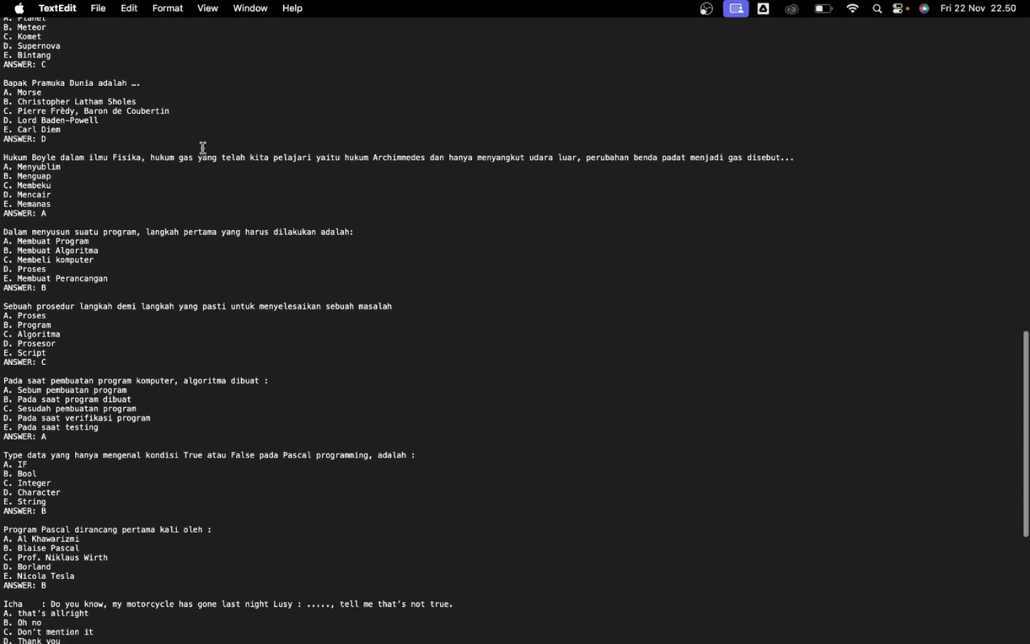
{"action": "left_click_drag", "start_coordinate": [53, 213], "coordinate": [2, 161]}
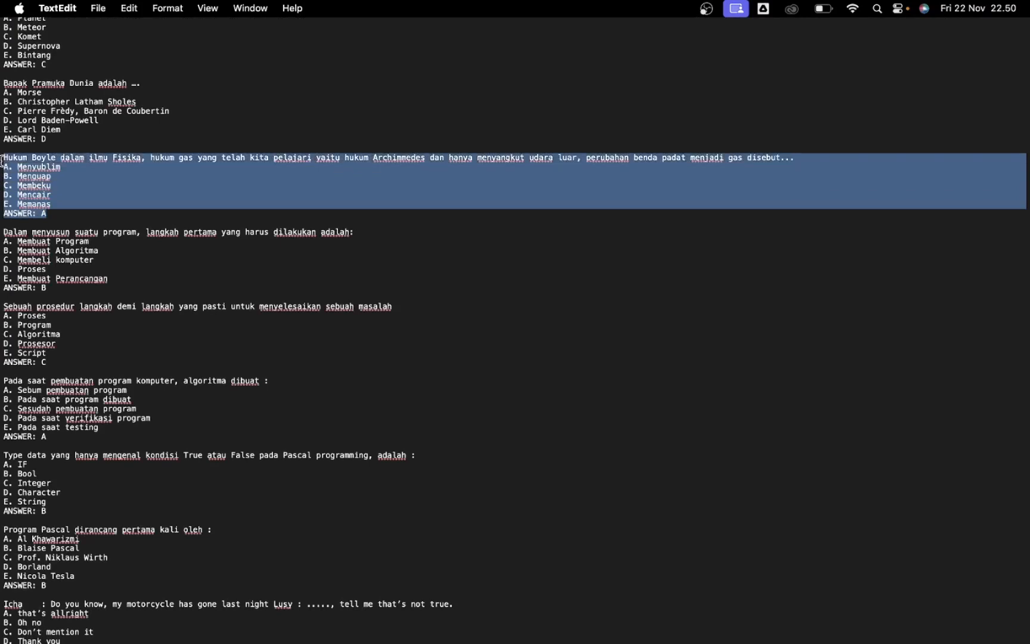
{"action": "left_click", "coordinate": [34, 214]}
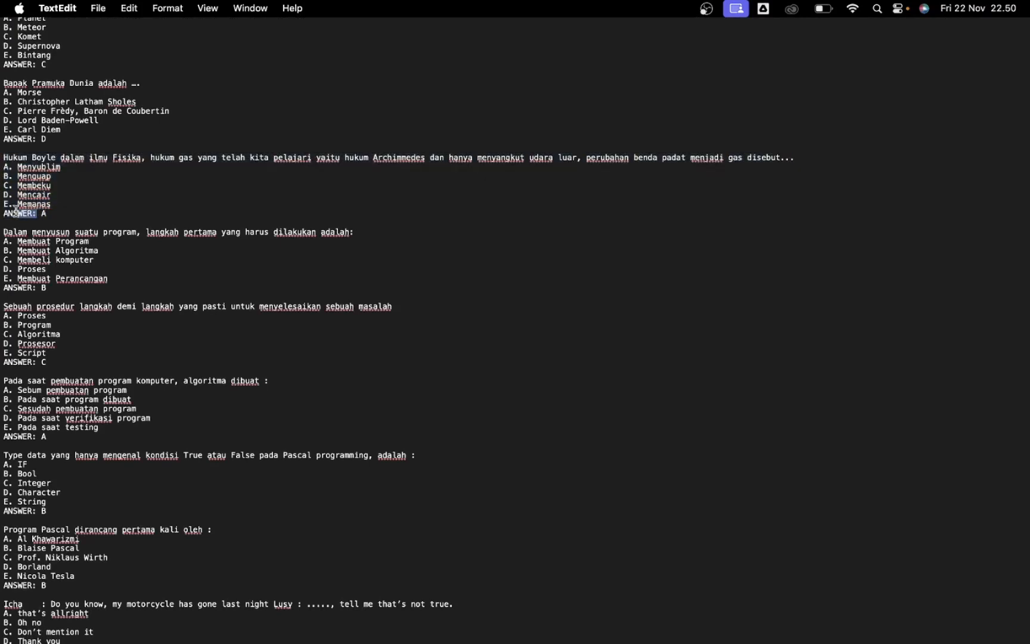
{"action": "scroll", "coordinate": [156, 194], "scroll_direction": "down", "scroll_amount": 5}
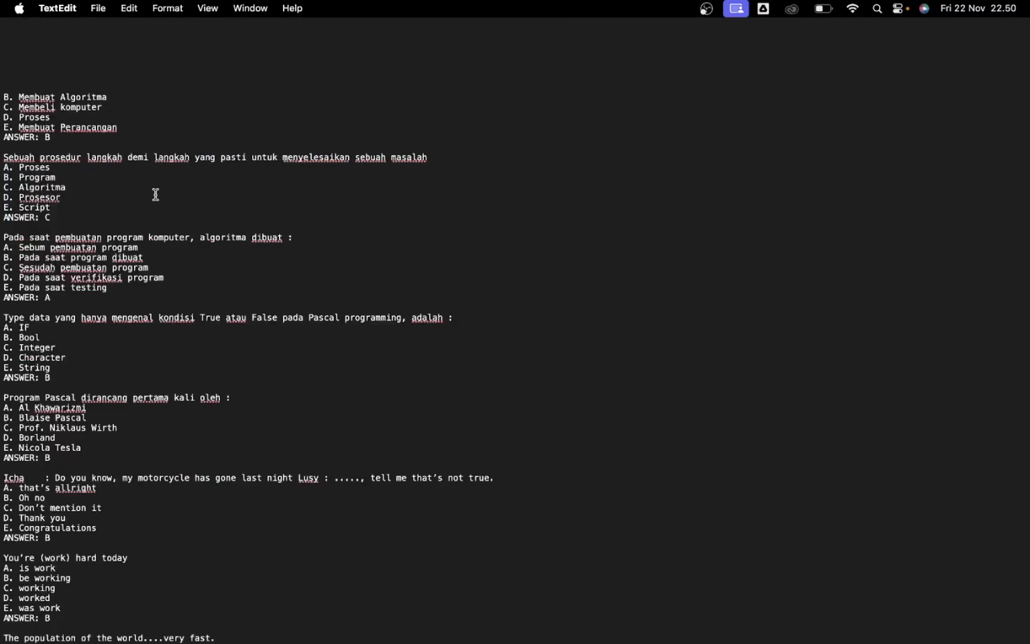
{"action": "scroll", "coordinate": [156, 195], "scroll_direction": "up", "scroll_amount": 10}
Enlarge the text, review the remaining questions including the [image] placeholder, then return to Moodle
{"action": "key", "text": "super+plus"}
{"action": "key", "text": "super+plus"}
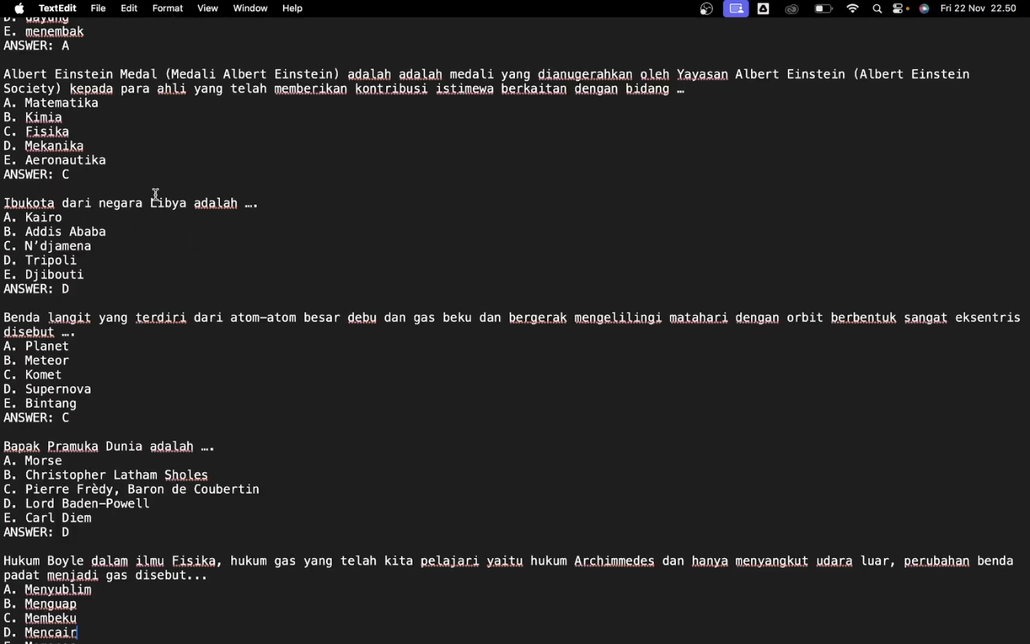
{"action": "scroll", "coordinate": [135, 236], "scroll_direction": "down", "scroll_amount": 6}
{"action": "scroll", "coordinate": [135, 237], "scroll_direction": "down", "scroll_amount": 10}
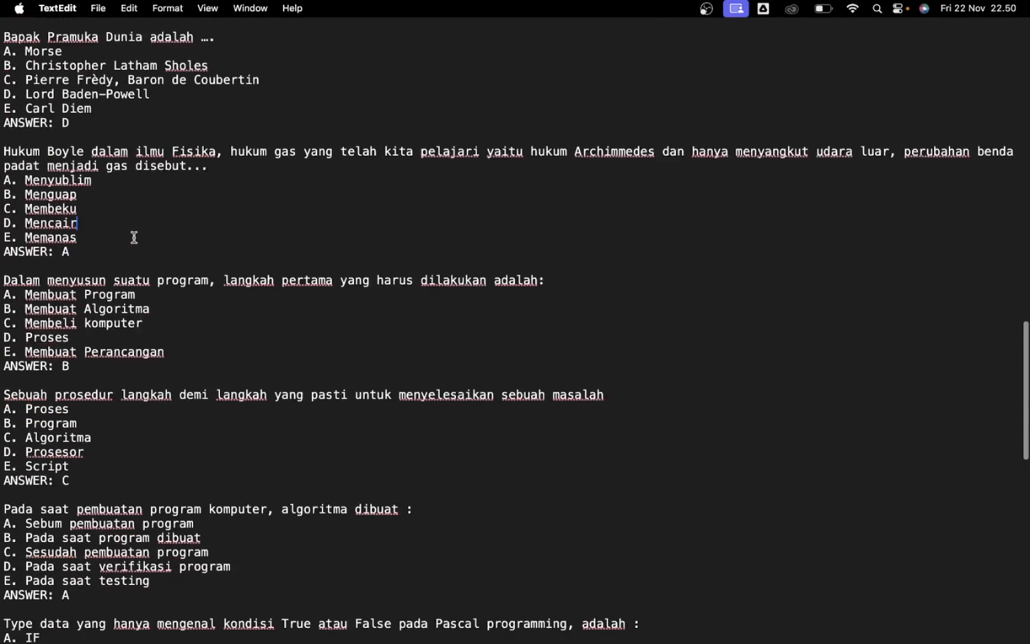
{"action": "scroll", "coordinate": [127, 372], "scroll_direction": "down", "scroll_amount": 9}
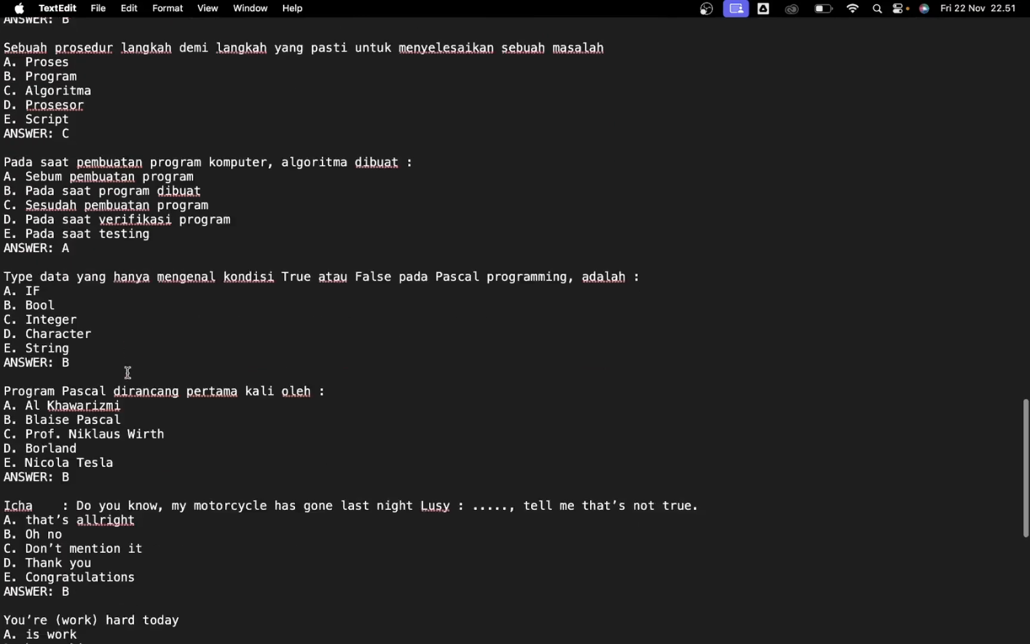
{"action": "scroll", "coordinate": [128, 372], "scroll_direction": "down", "scroll_amount": 3}
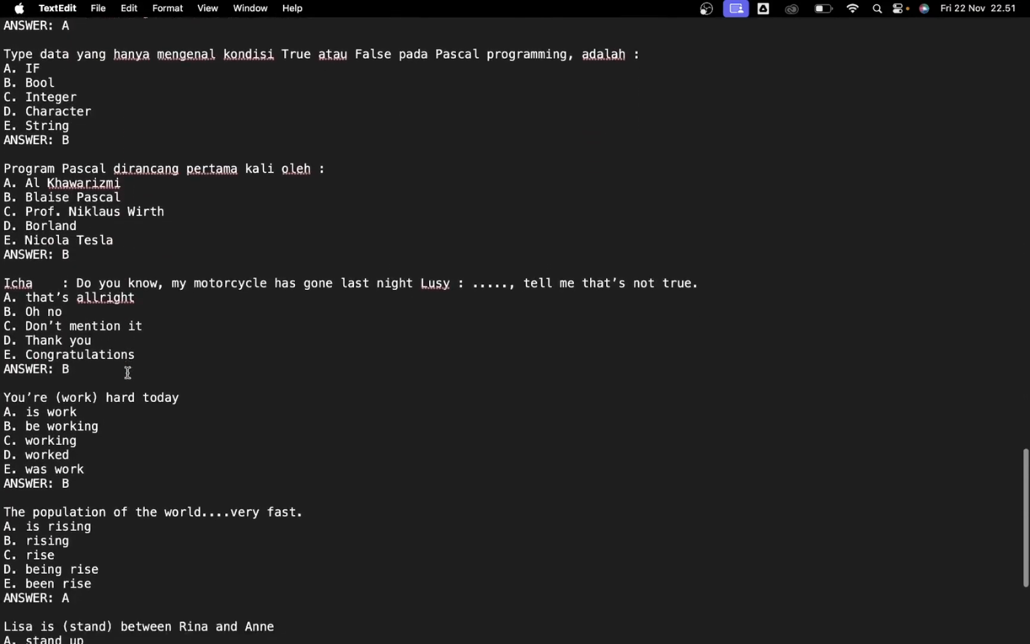
{"action": "scroll", "coordinate": [127, 372], "scroll_direction": "down", "scroll_amount": 4}
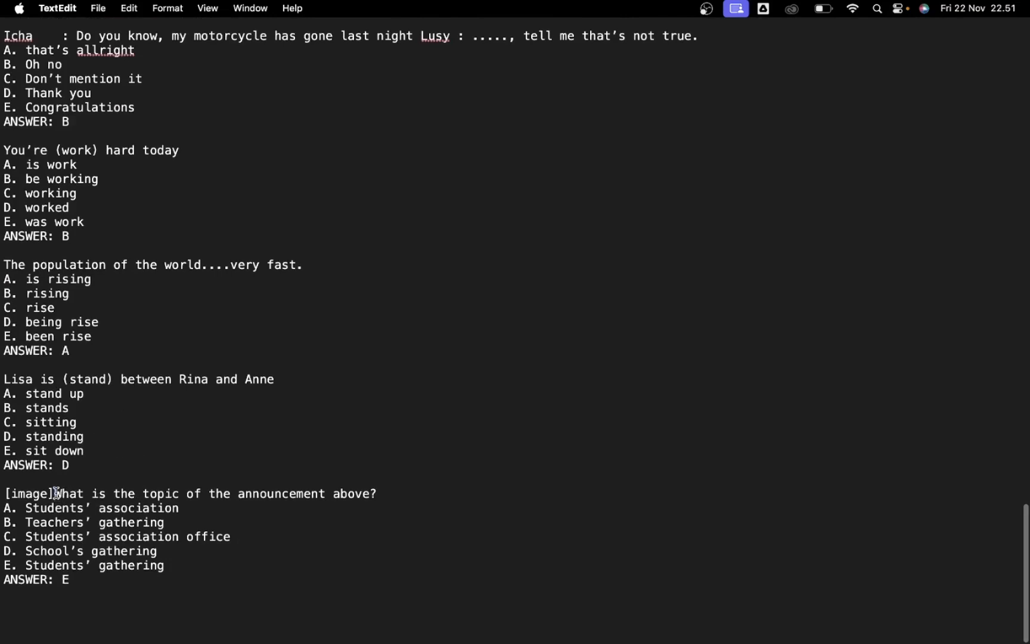
{"action": "left_click_drag", "start_coordinate": [56, 493], "coordinate": [2, 494]}
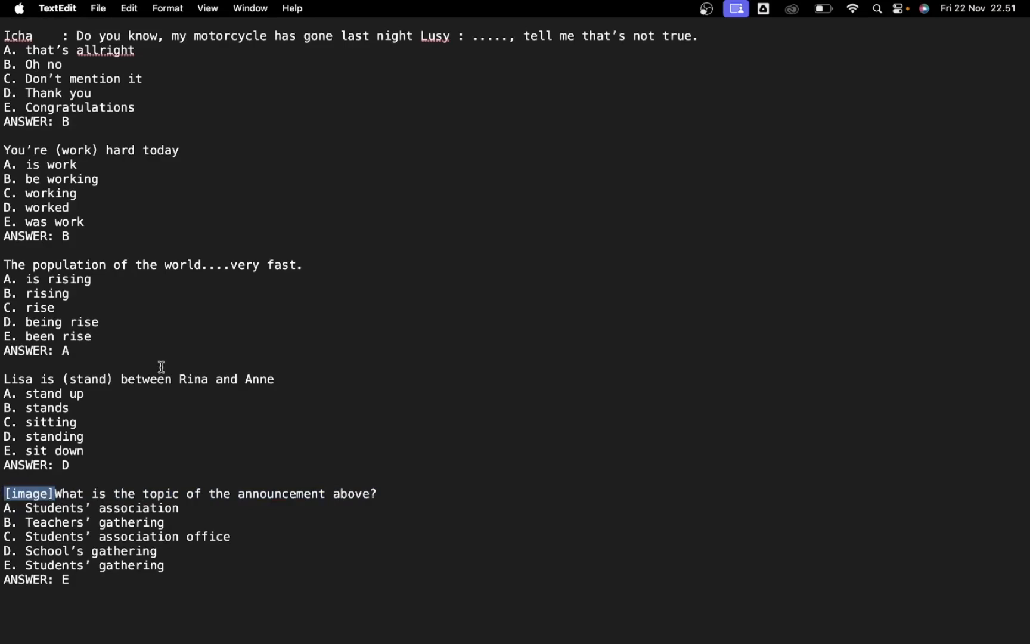
{"action": "scroll", "coordinate": [161, 367], "scroll_direction": "down", "scroll_amount": 20}
{"action": "scroll", "coordinate": [161, 367], "scroll_direction": "down", "scroll_amount": 2}
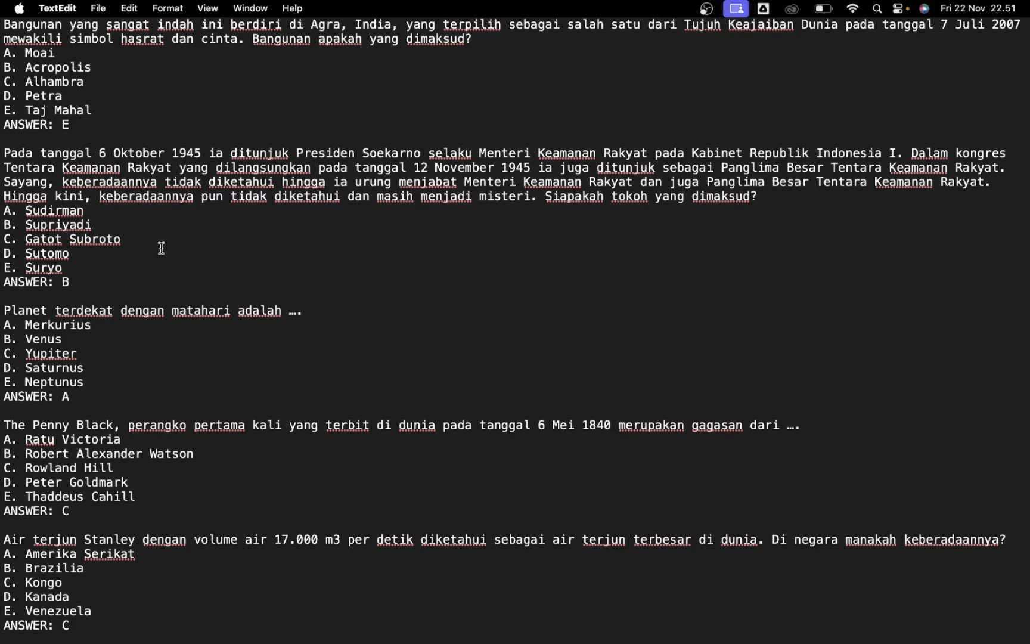
{"action": "key", "text": "super+Tab"}
{"action": "key", "text": "super+Tab"}
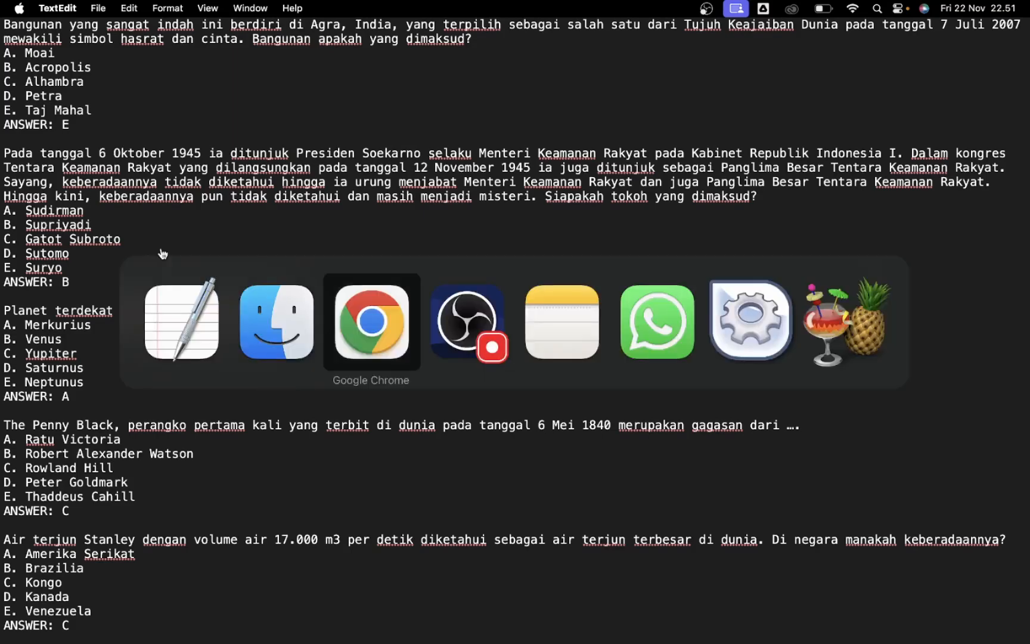
Upload SOAL SIMULASI PAS.txt through the file picker and start the Aiken import
{"action": "scroll", "coordinate": [391, 352], "scroll_direction": "down", "scroll_amount": 4}
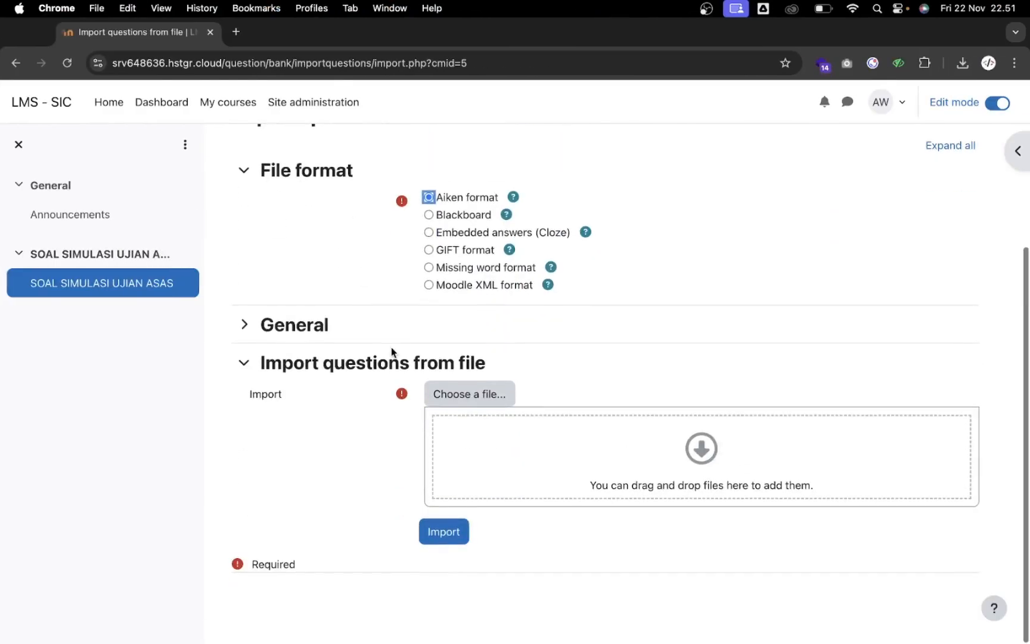
{"action": "left_click", "coordinate": [470, 397]}
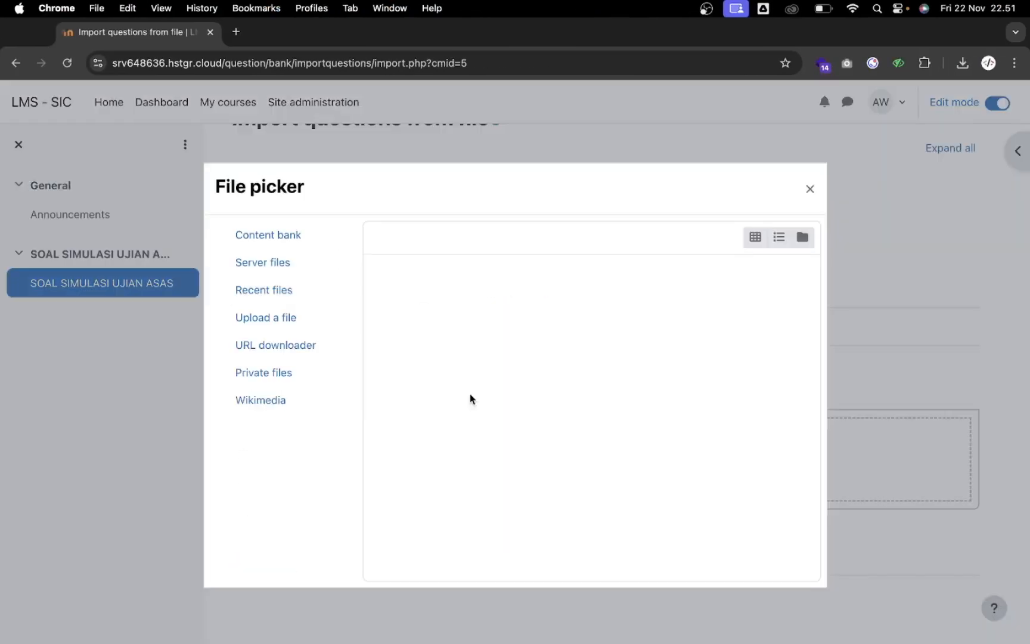
{"action": "left_click", "coordinate": [270, 323]}
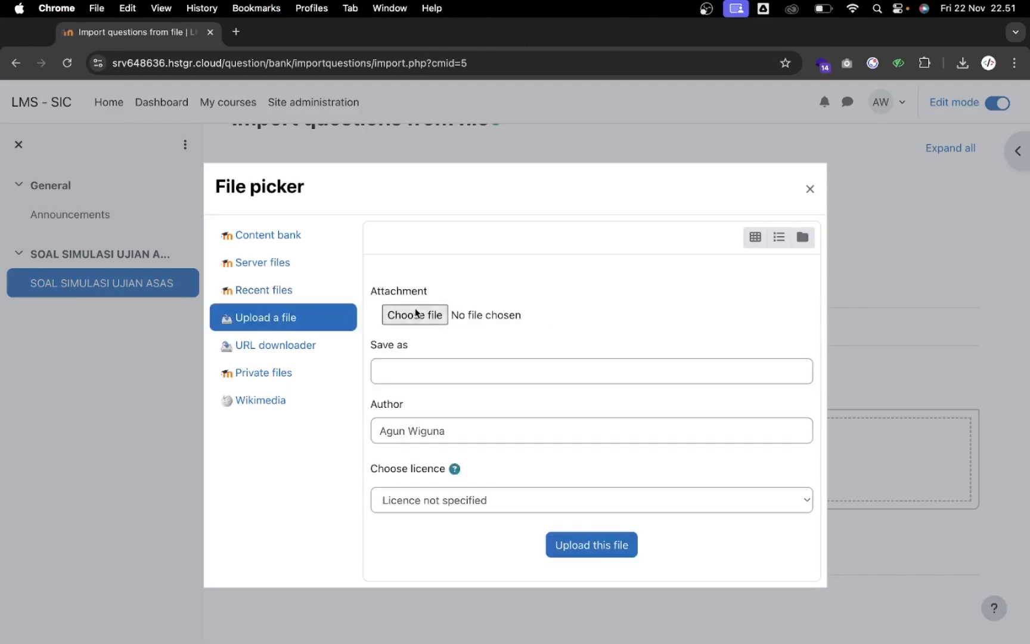
{"action": "left_click", "coordinate": [415, 314]}
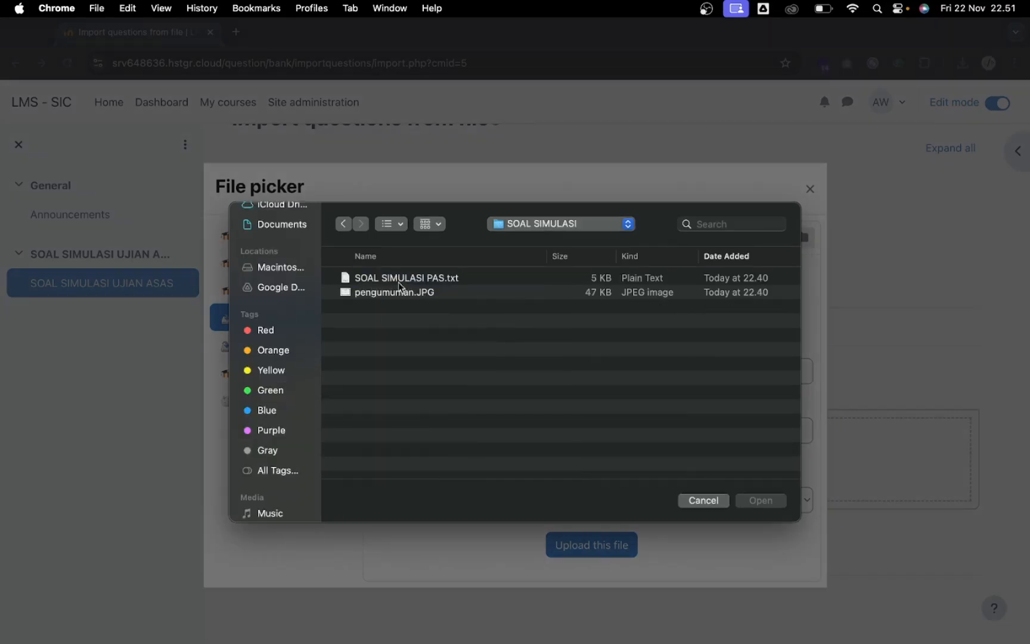
{"action": "left_click", "coordinate": [426, 278]}
{"action": "double_click", "coordinate": [427, 278]}
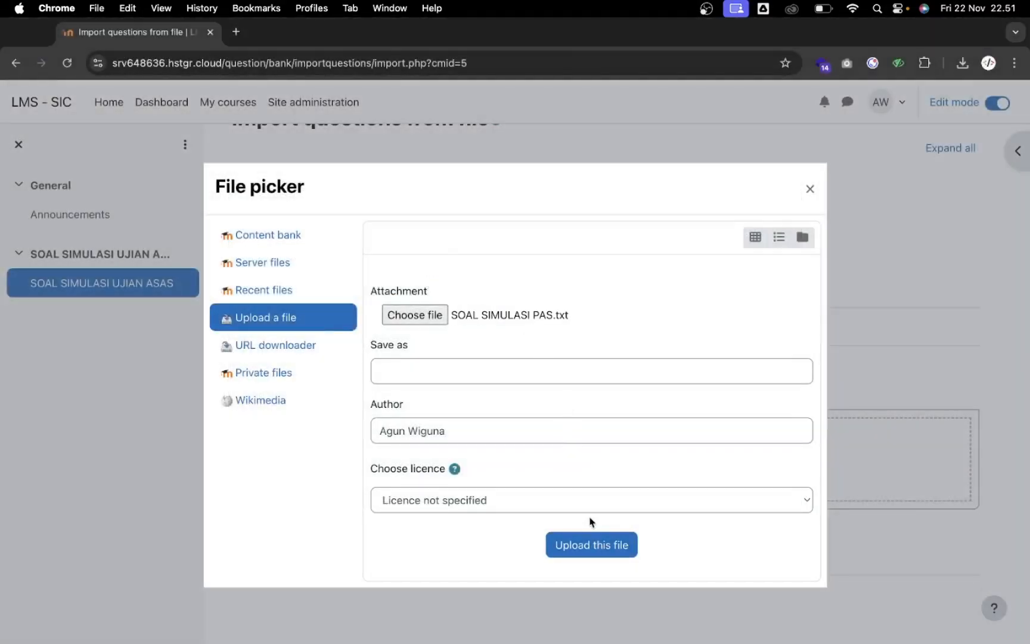
{"action": "left_click", "coordinate": [593, 554]}
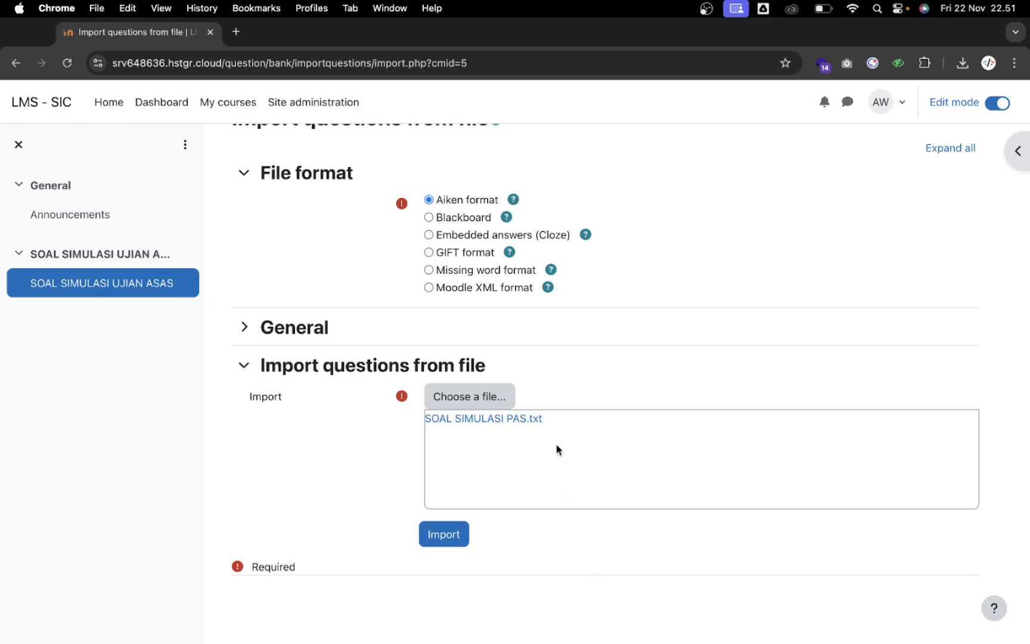
{"action": "left_click", "coordinate": [441, 532]}
Review the 25 parsed questions, continue, and browse them in the default category
{"action": "scroll", "coordinate": [547, 359], "scroll_direction": "down", "scroll_amount": 3}
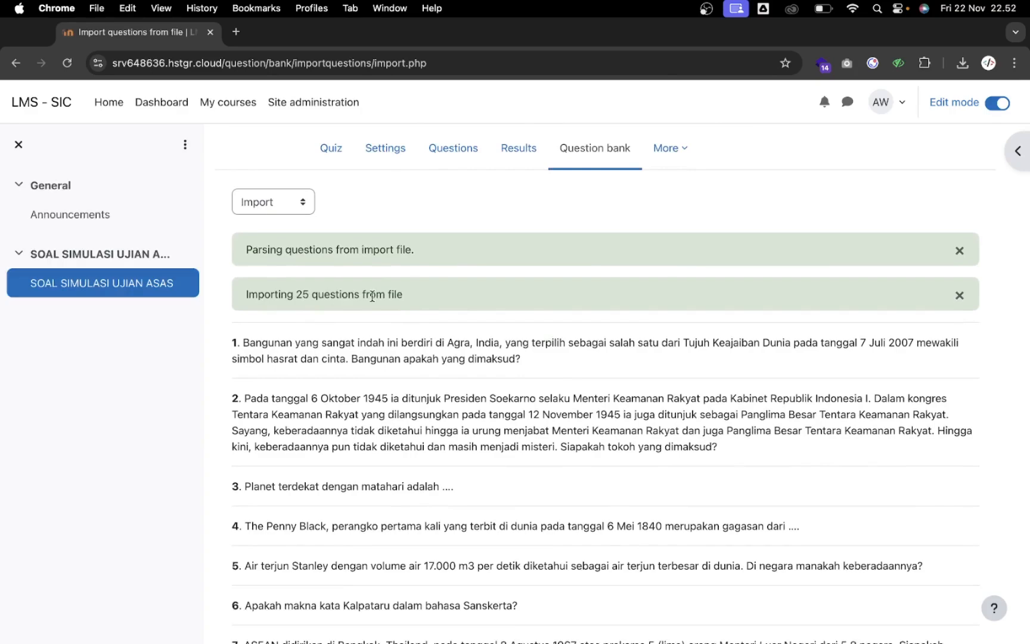
{"action": "scroll", "coordinate": [372, 296], "scroll_direction": "down", "scroll_amount": 3}
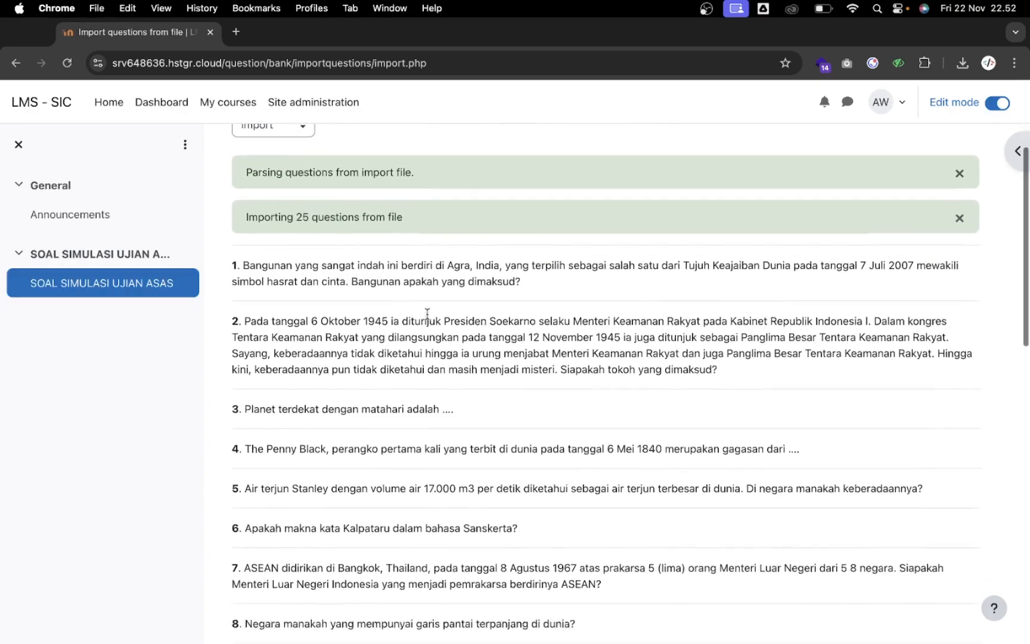
{"action": "scroll", "coordinate": [427, 313], "scroll_direction": "down", "scroll_amount": 15}
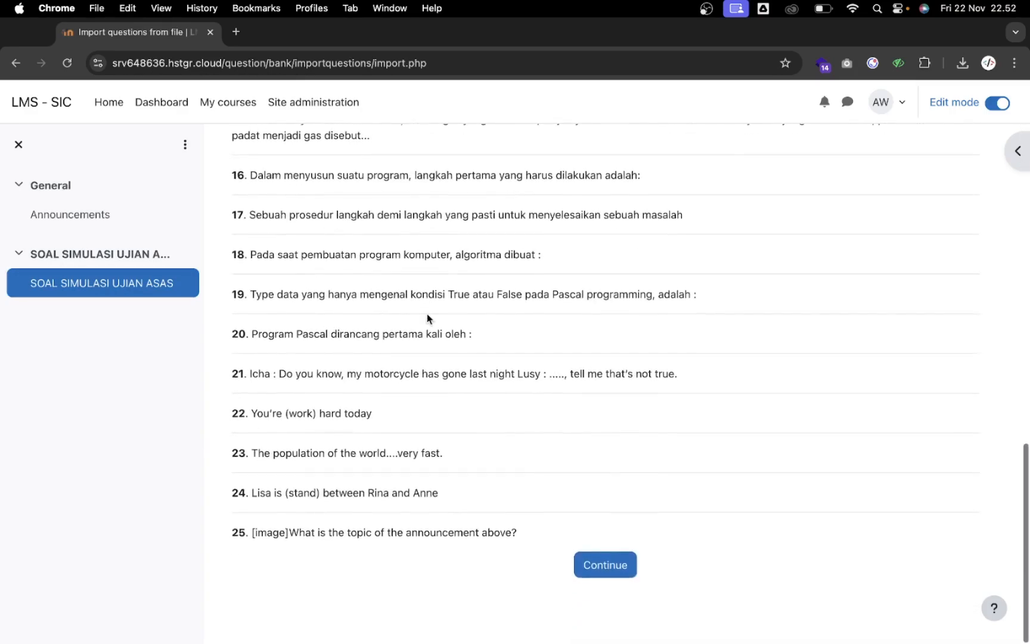
{"action": "left_click", "coordinate": [605, 576]}
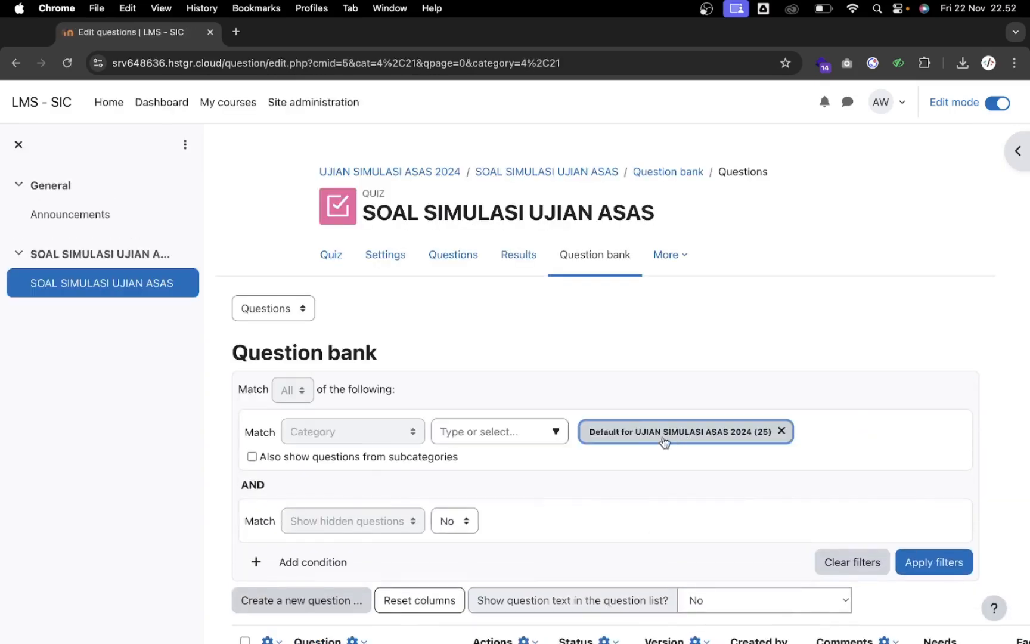
{"action": "scroll", "coordinate": [656, 454], "scroll_direction": "down", "scroll_amount": 10}
{"action": "scroll", "coordinate": [644, 446], "scroll_direction": "down", "scroll_amount": 20}
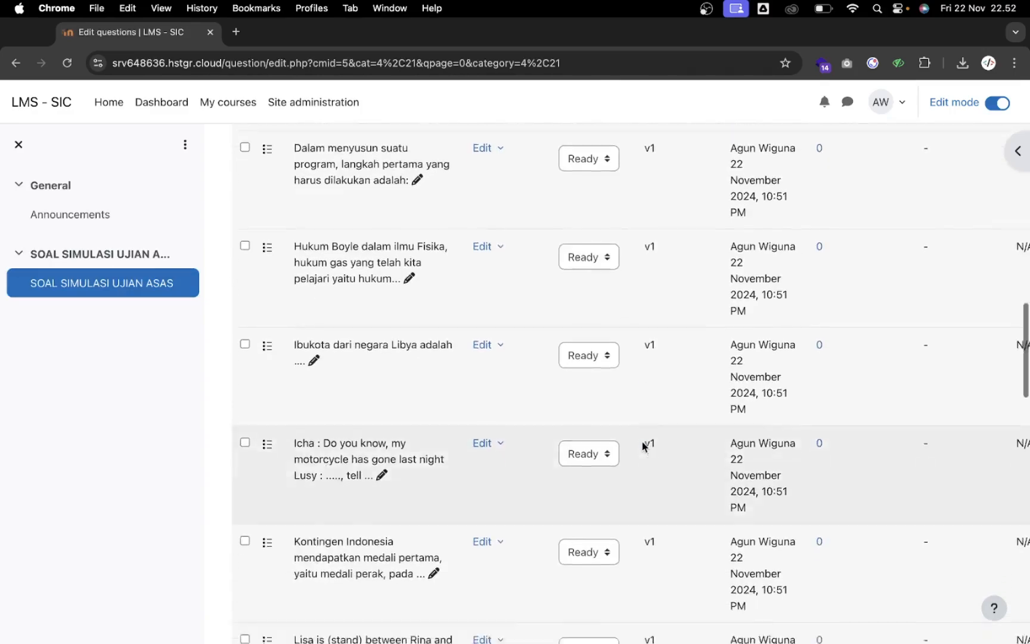
{"action": "scroll", "coordinate": [643, 446], "scroll_direction": "up", "scroll_amount": 20}
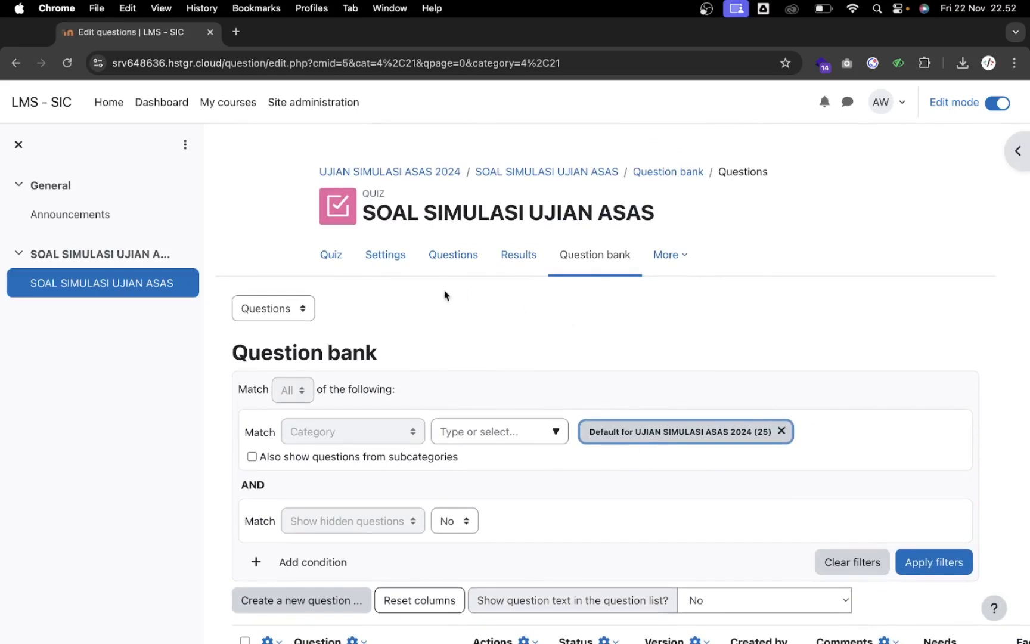
Add all 20 first-page bank questions to the quiz, filling four pages for 20.00 marks
{"action": "left_click", "coordinate": [453, 256]}
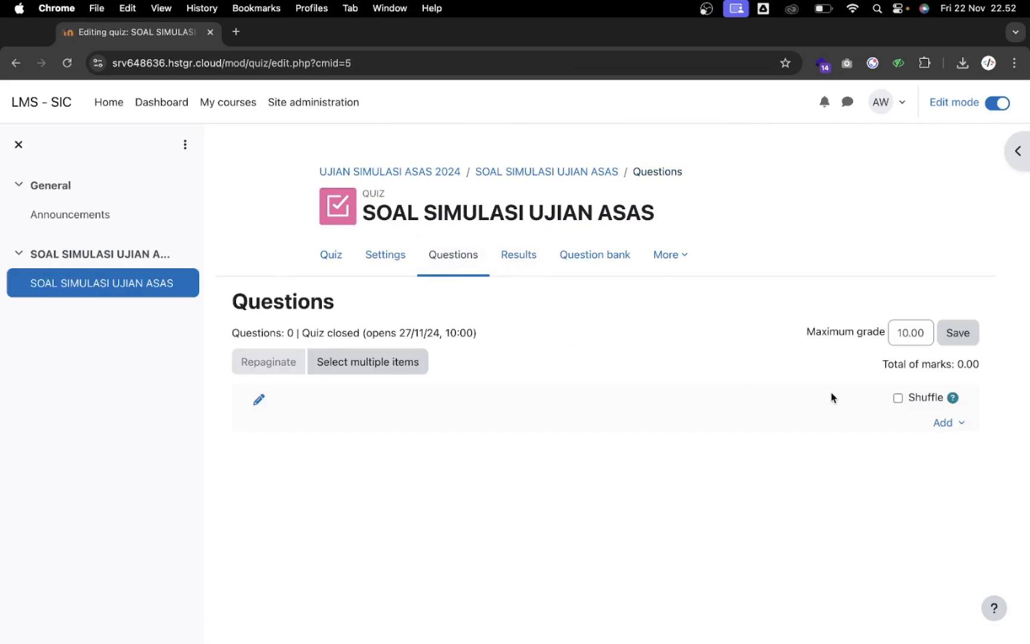
{"action": "left_click", "coordinate": [946, 423]}
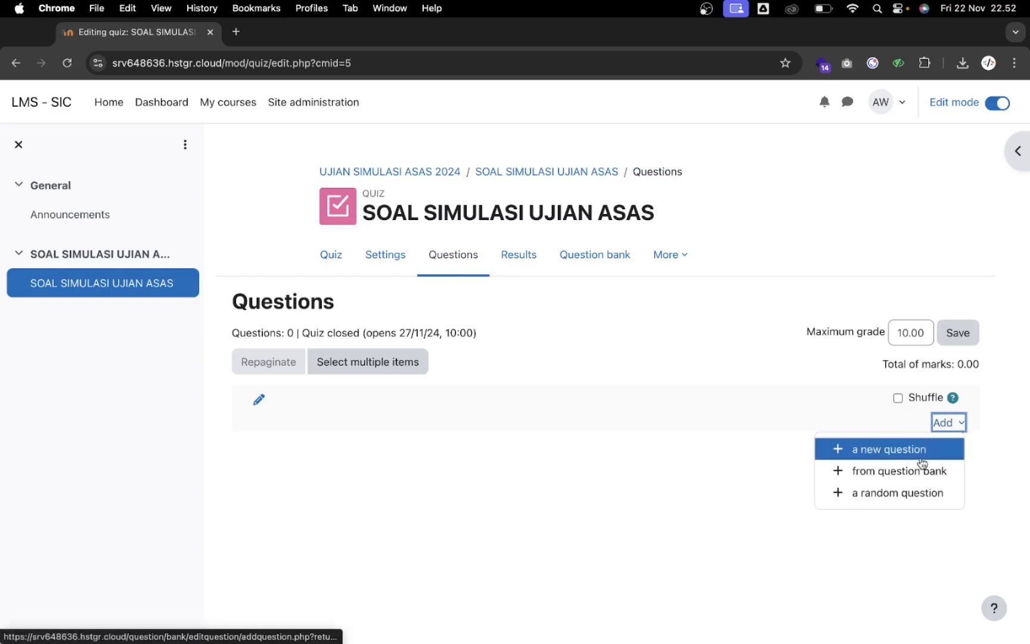
{"action": "left_click", "coordinate": [919, 473]}
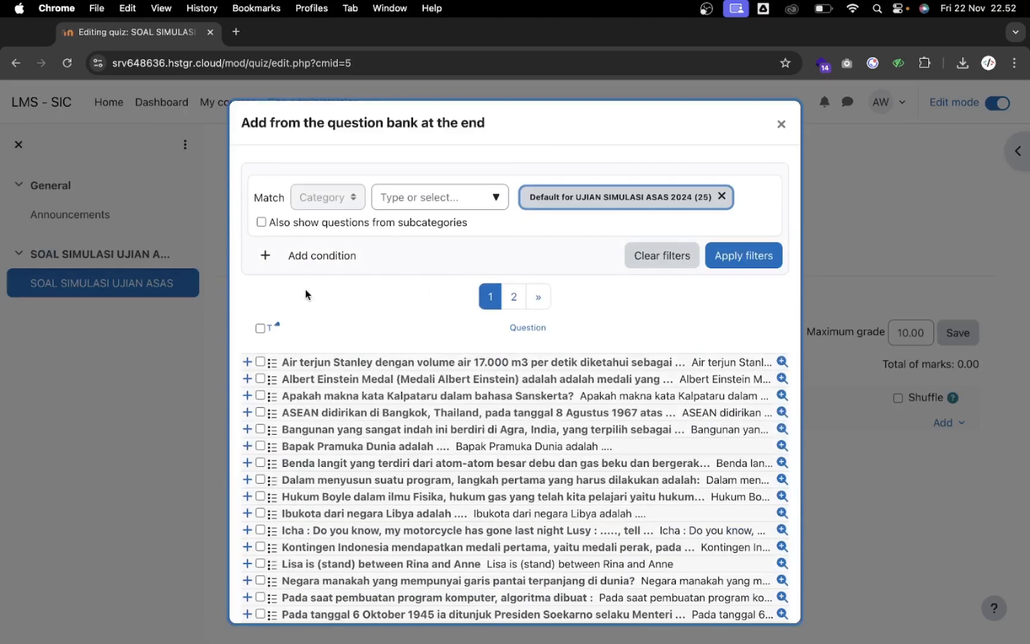
{"action": "scroll", "coordinate": [306, 292], "scroll_direction": "down", "scroll_amount": 1}
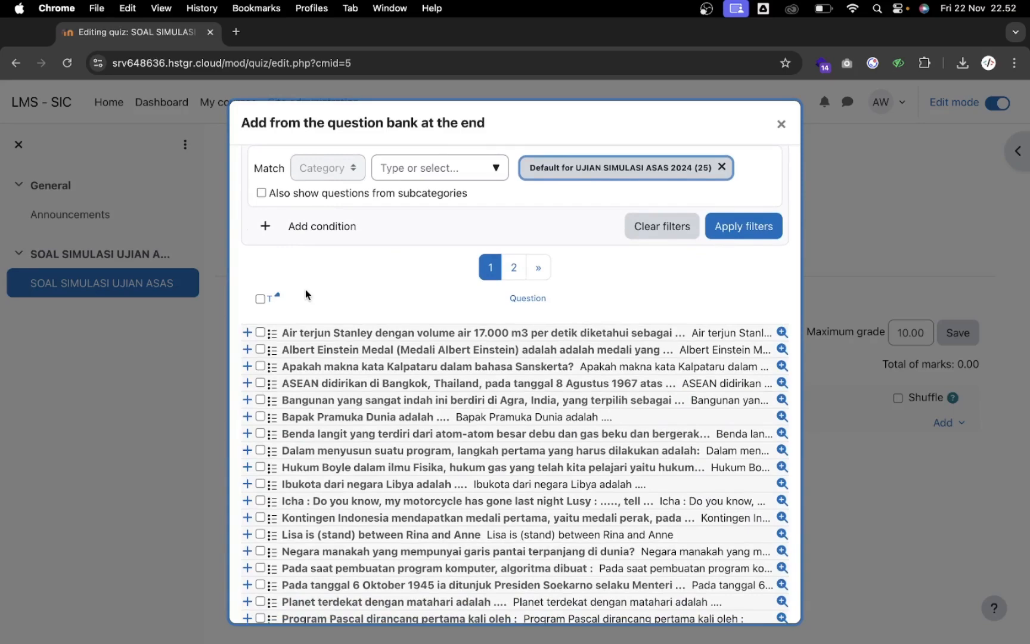
{"action": "scroll", "coordinate": [305, 289], "scroll_direction": "down", "scroll_amount": 4}
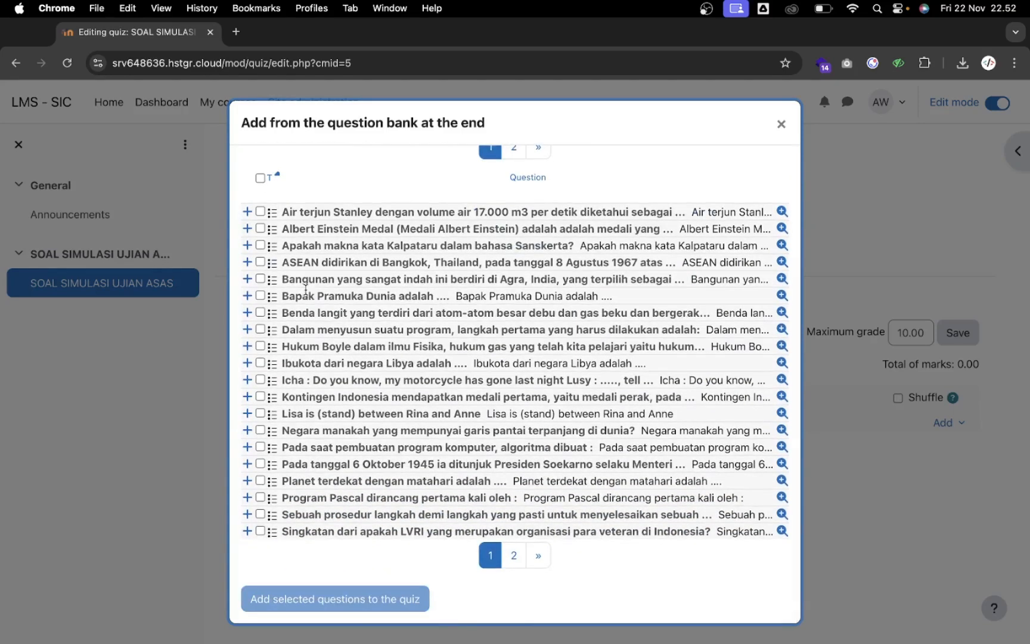
{"action": "scroll", "coordinate": [307, 382], "scroll_direction": "up", "scroll_amount": 5}
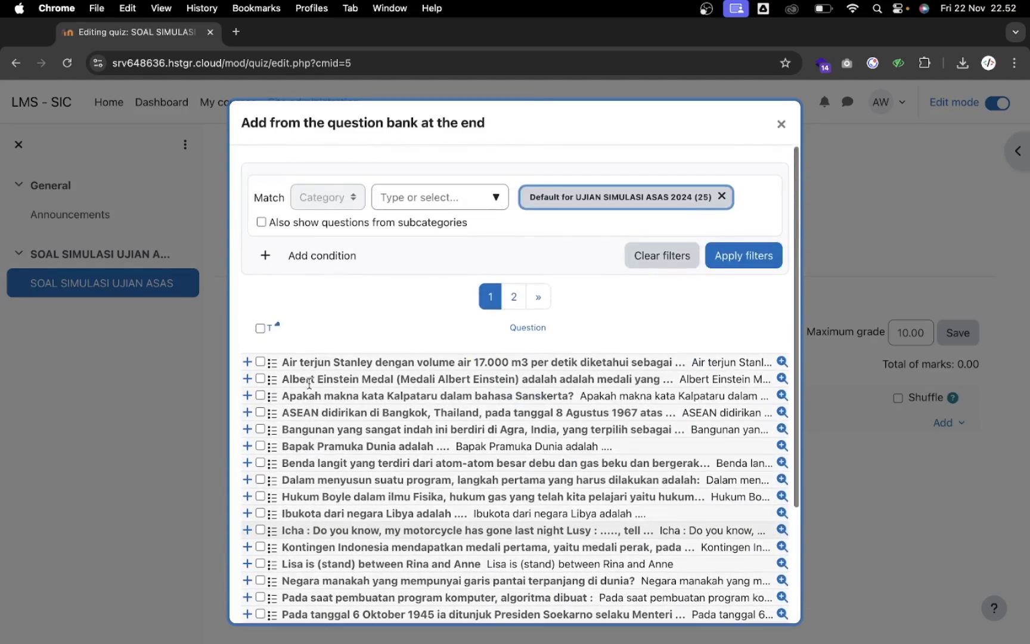
{"action": "left_click", "coordinate": [260, 328]}
{"action": "scroll", "coordinate": [361, 417], "scroll_direction": "down", "scroll_amount": 3}
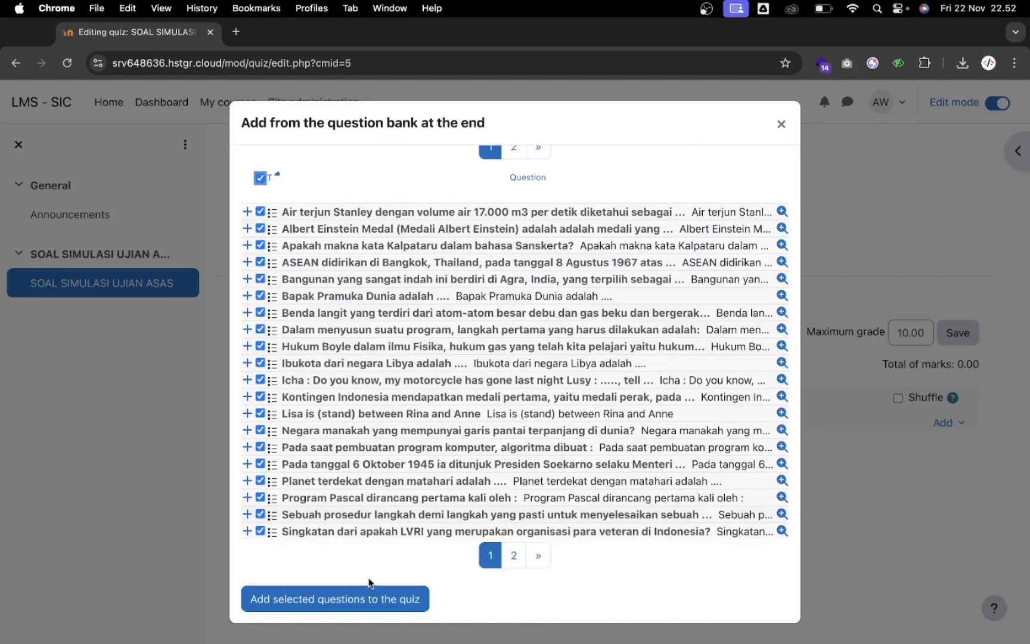
{"action": "left_click", "coordinate": [380, 602]}
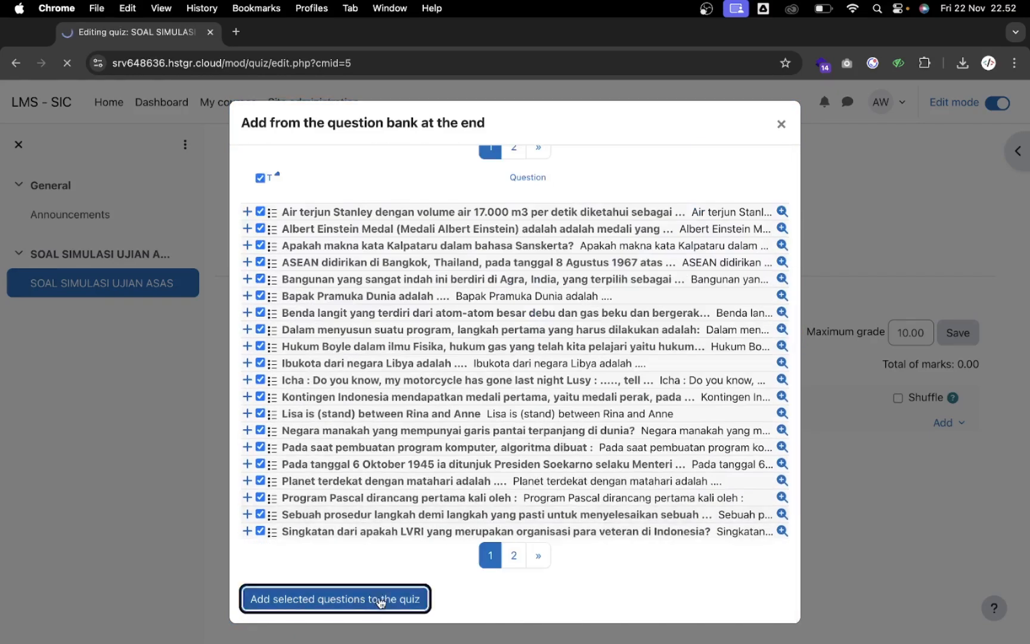
{"action": "scroll", "coordinate": [515, 456], "scroll_direction": "down", "scroll_amount": 1}
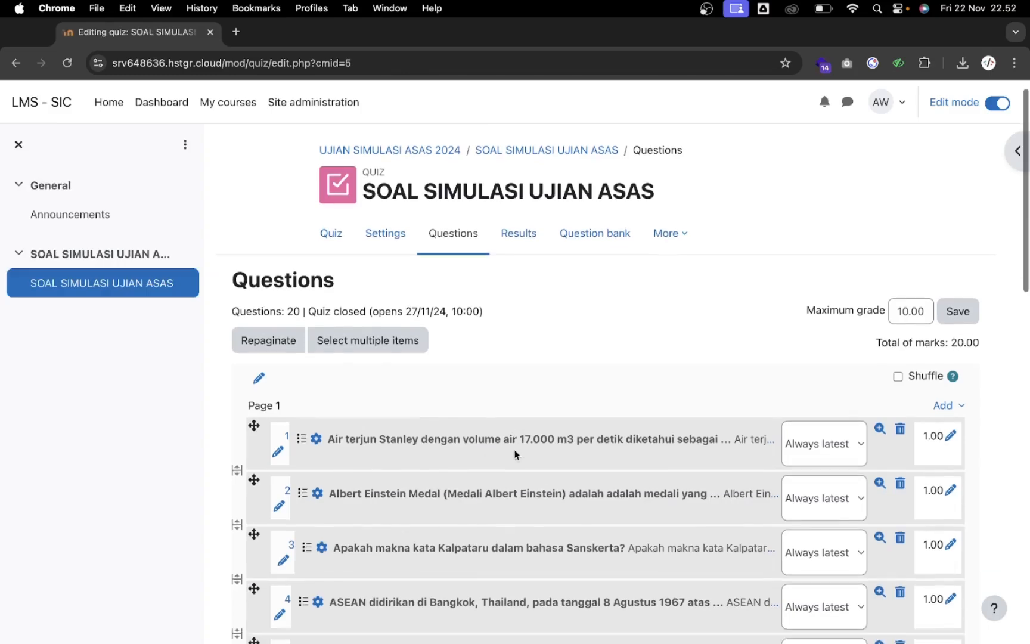
{"action": "scroll", "coordinate": [515, 454], "scroll_direction": "down", "scroll_amount": 15}
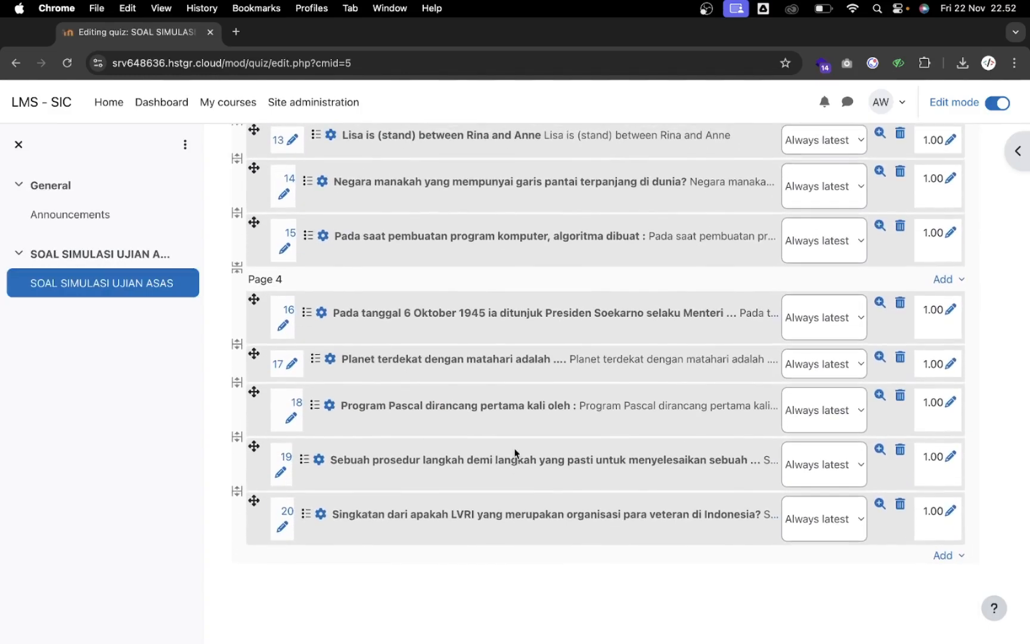
Add the five questions from the bank's second page, bringing the quiz to 25.00 marks
{"action": "left_click", "coordinate": [942, 556]}
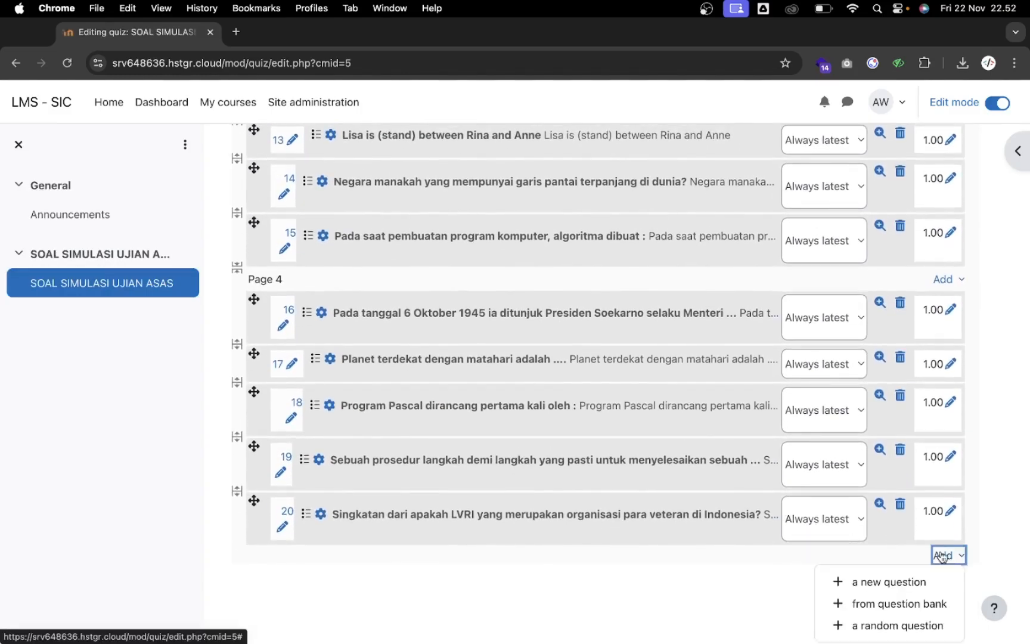
{"action": "left_click", "coordinate": [900, 604]}
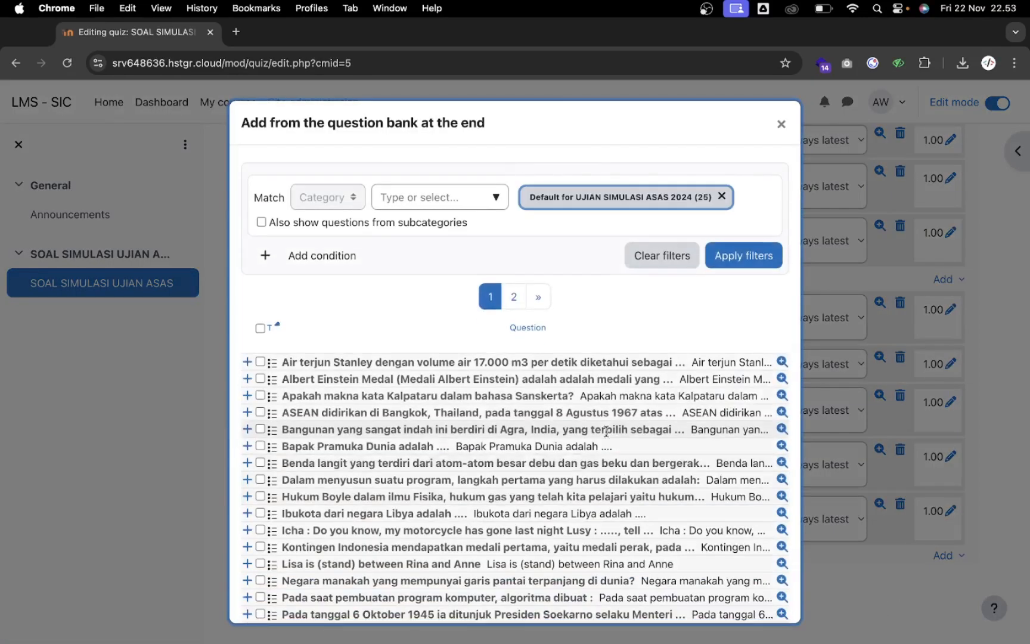
{"action": "left_click", "coordinate": [515, 296]}
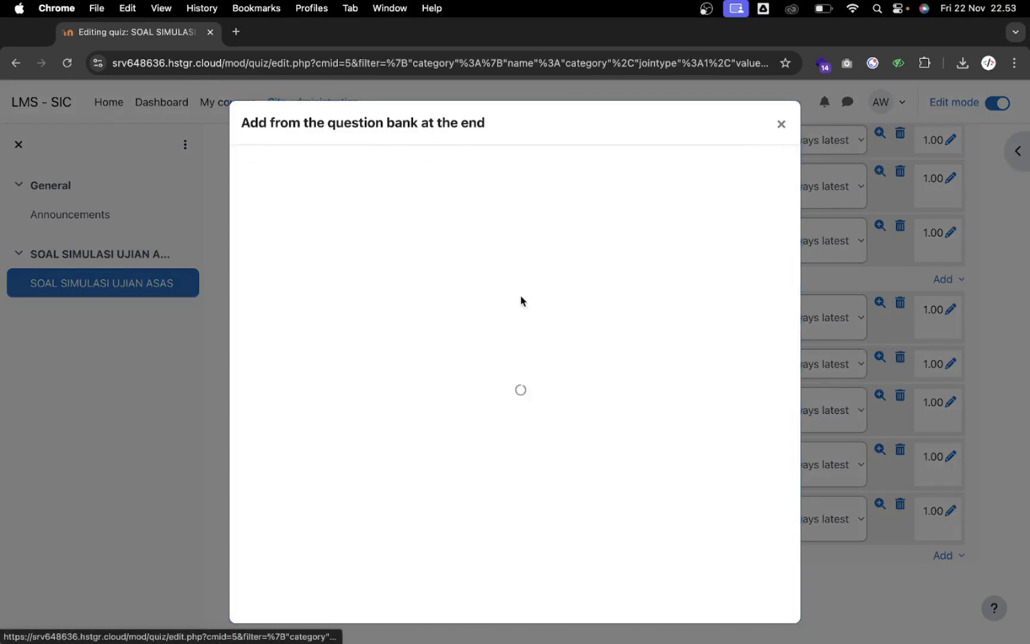
{"action": "left_click", "coordinate": [260, 327]}
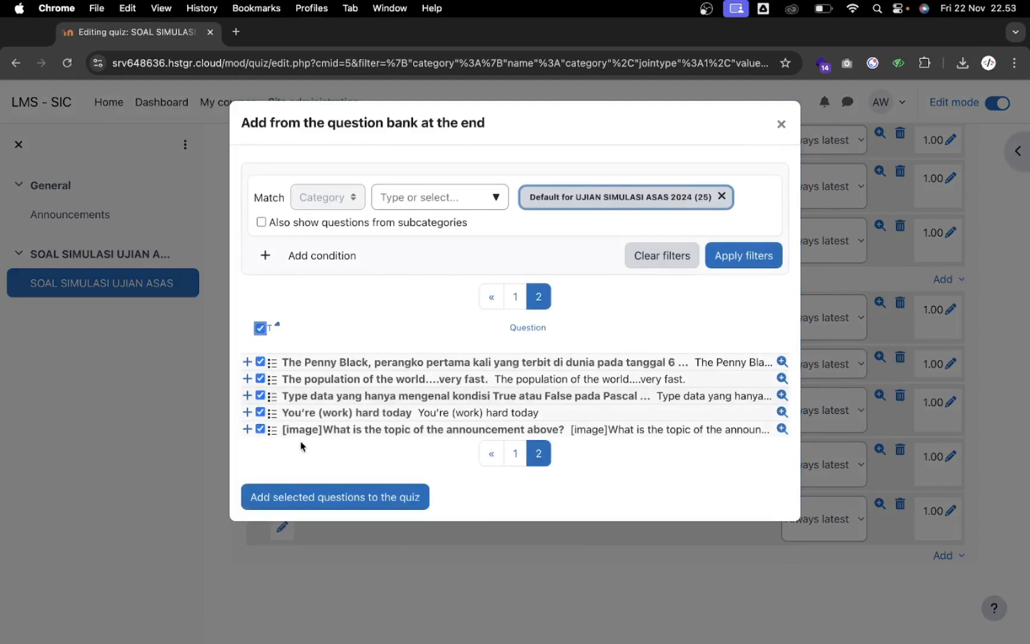
{"action": "left_click", "coordinate": [315, 497]}
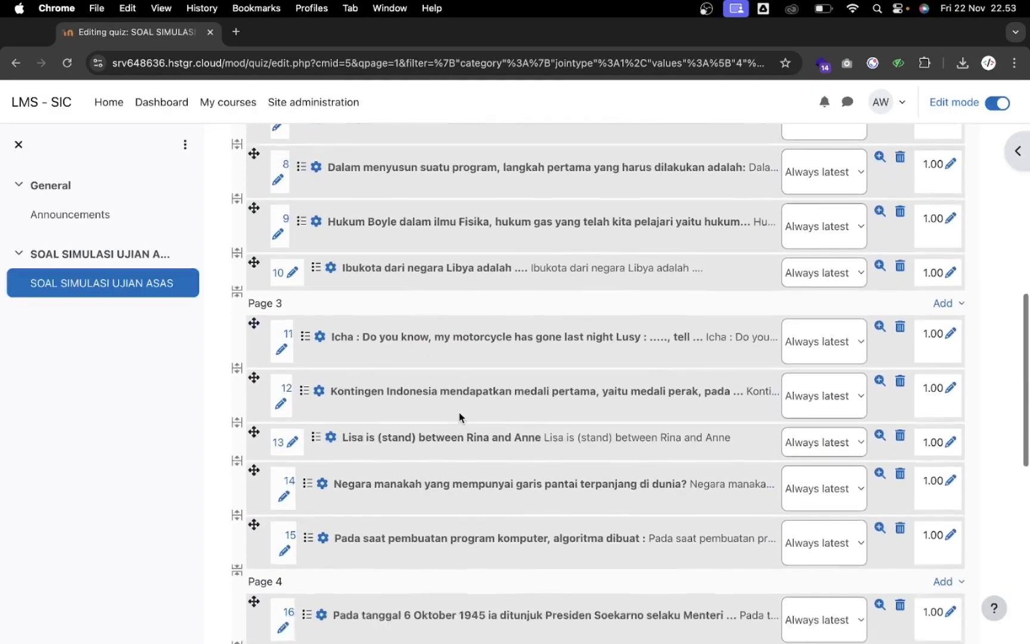
{"action": "scroll", "coordinate": [459, 412], "scroll_direction": "down", "scroll_amount": 10}
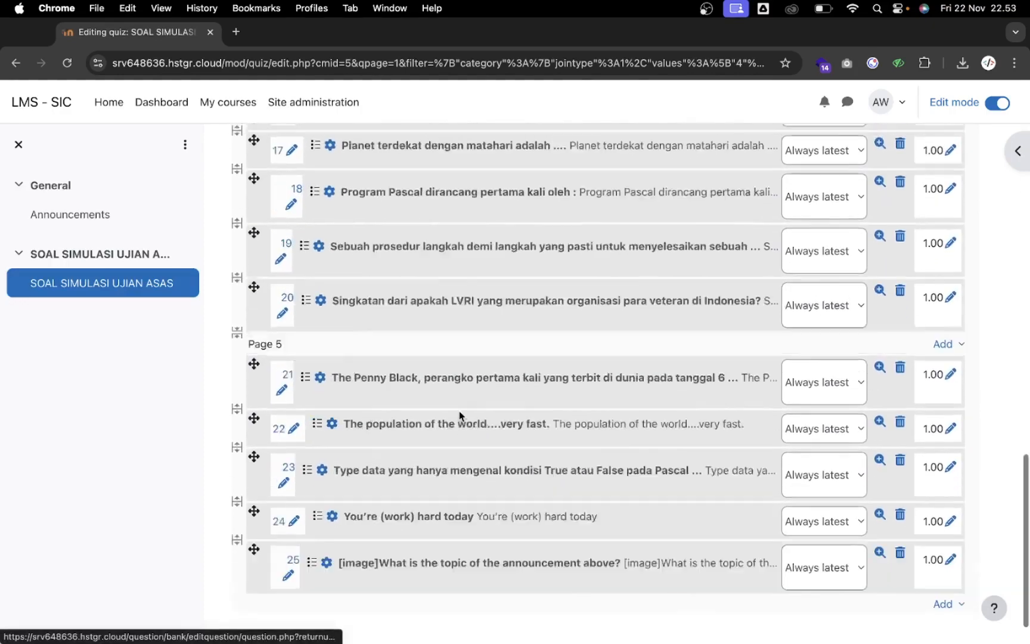
{"action": "scroll", "coordinate": [459, 410], "scroll_direction": "up", "scroll_amount": 20}
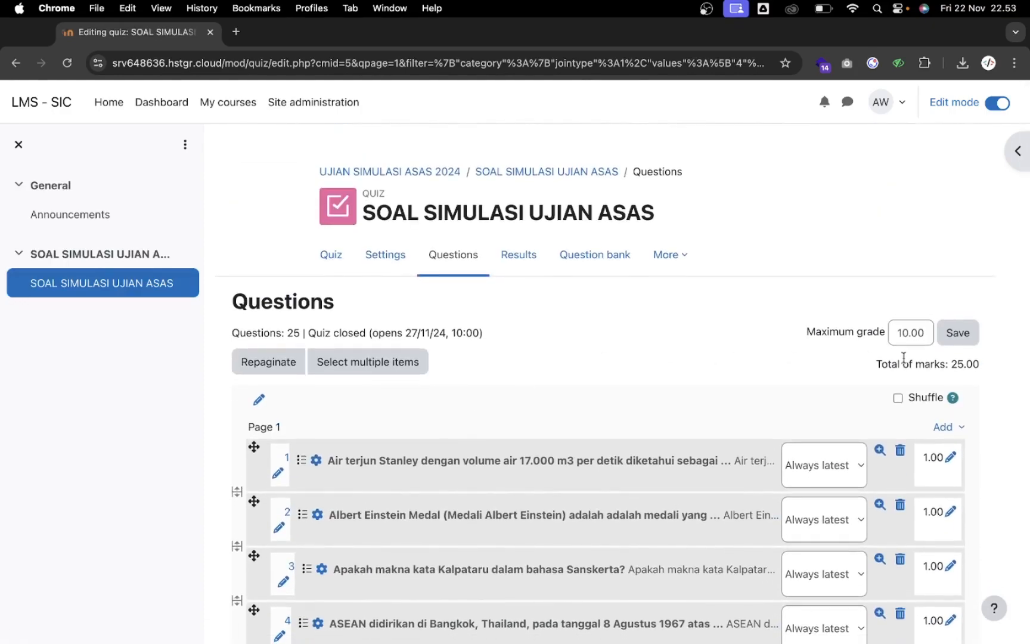
{"action": "scroll", "coordinate": [860, 399], "scroll_direction": "down", "scroll_amount": 2}
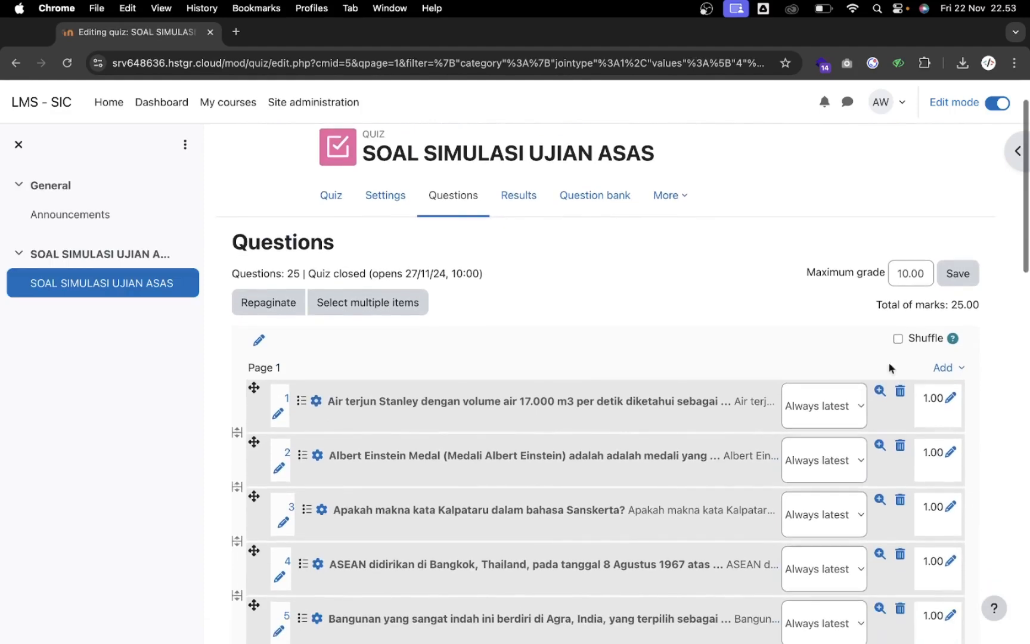
Turn question shuffling on and back off, leaving the question order unchanged
{"action": "left_click", "coordinate": [898, 339]}
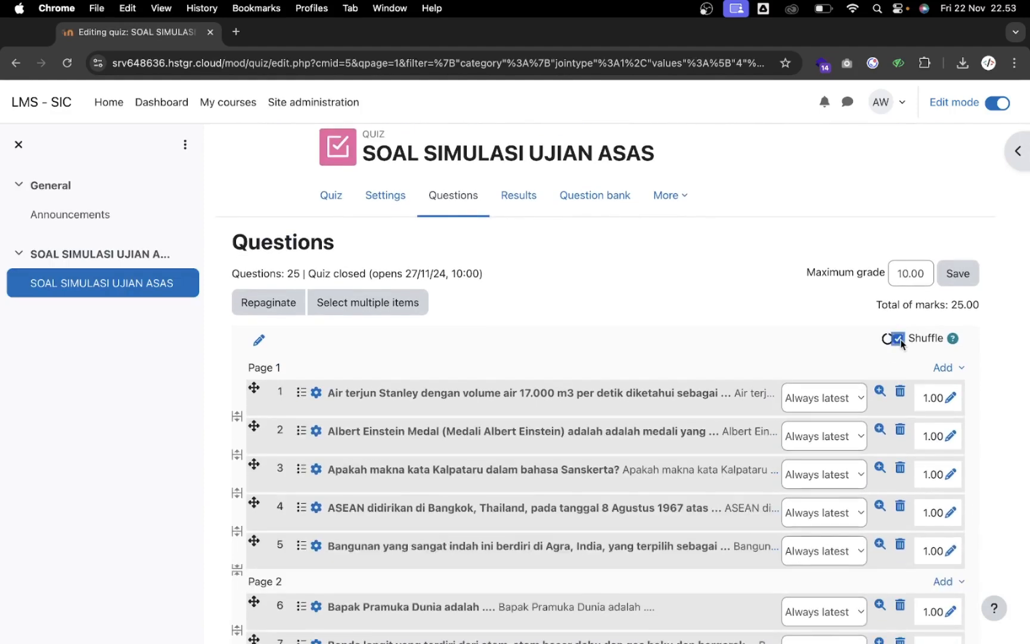
{"action": "scroll", "coordinate": [849, 355], "scroll_direction": "down", "scroll_amount": 1}
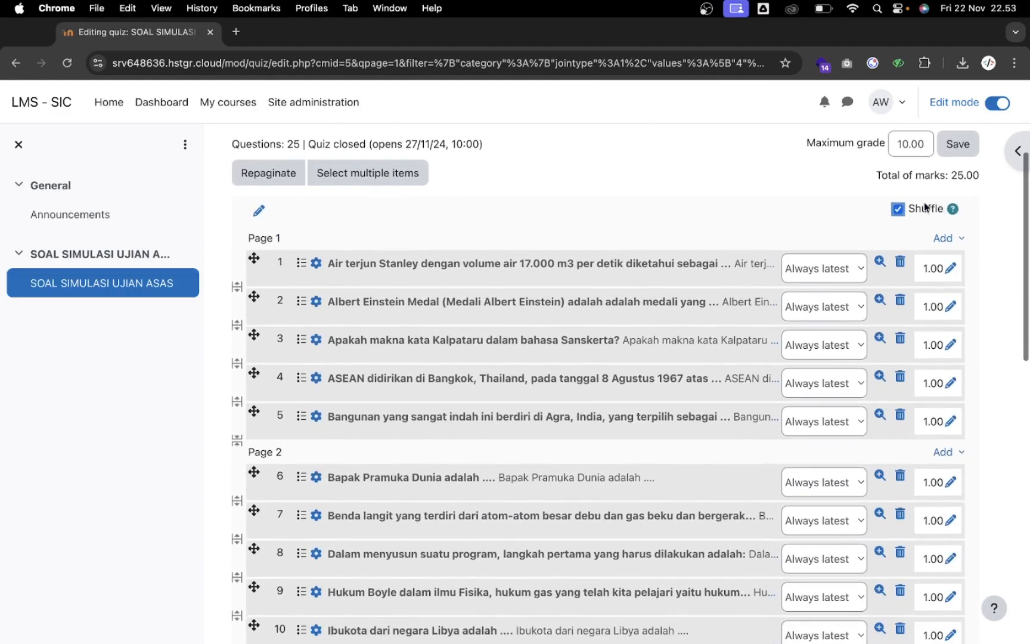
{"action": "left_click", "coordinate": [899, 208]}
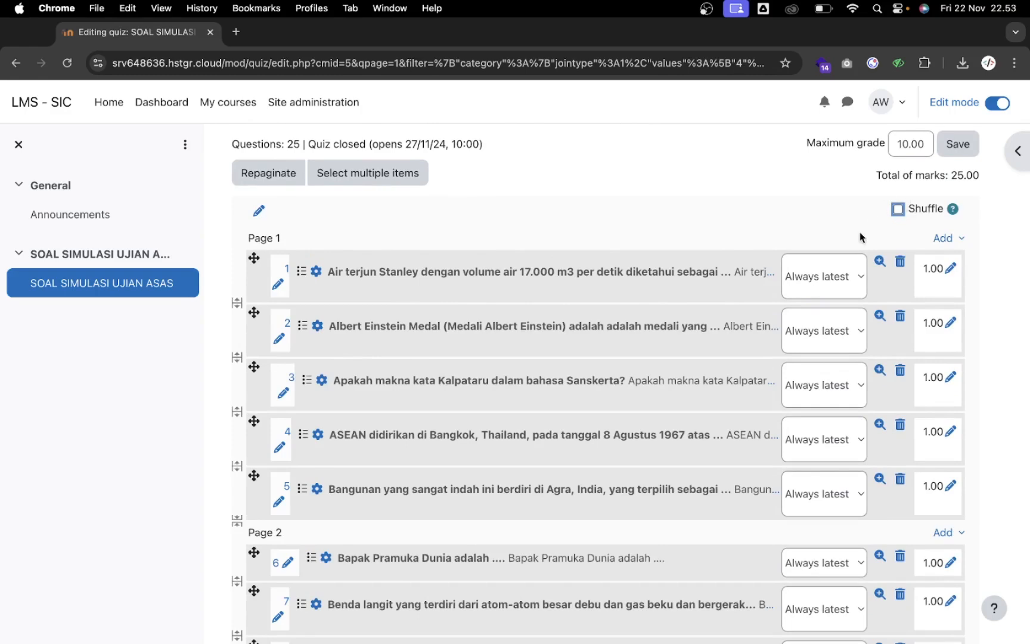
{"action": "scroll", "coordinate": [860, 237], "scroll_direction": "up", "scroll_amount": 3}
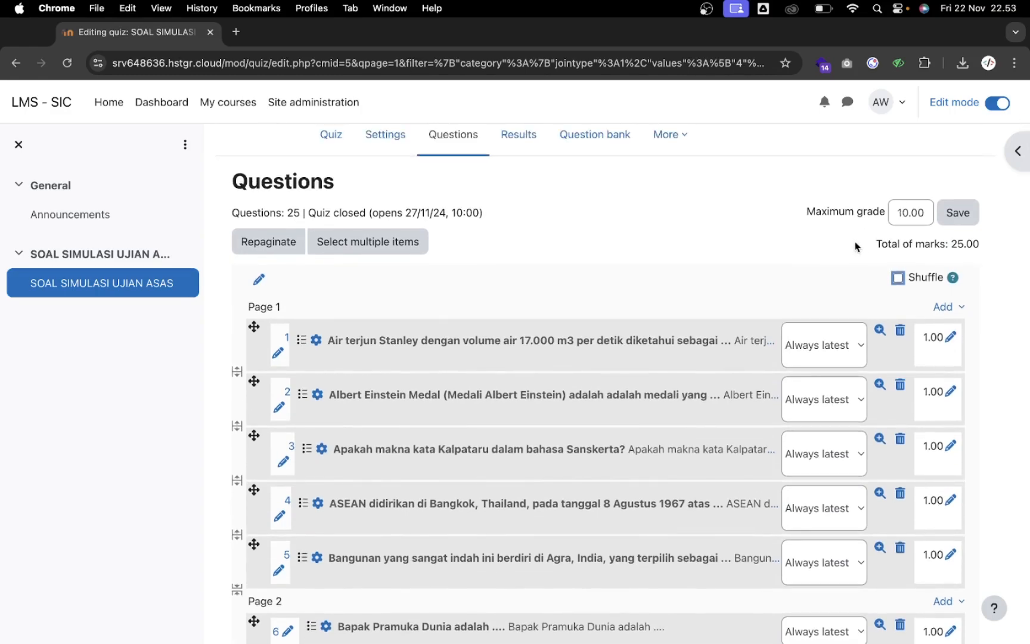
{"action": "scroll", "coordinate": [856, 246], "scroll_direction": "up", "scroll_amount": 1}
Change the quiz's maximum grade from 10.00 to 100.0 and save it
{"action": "left_click", "coordinate": [904, 248]}
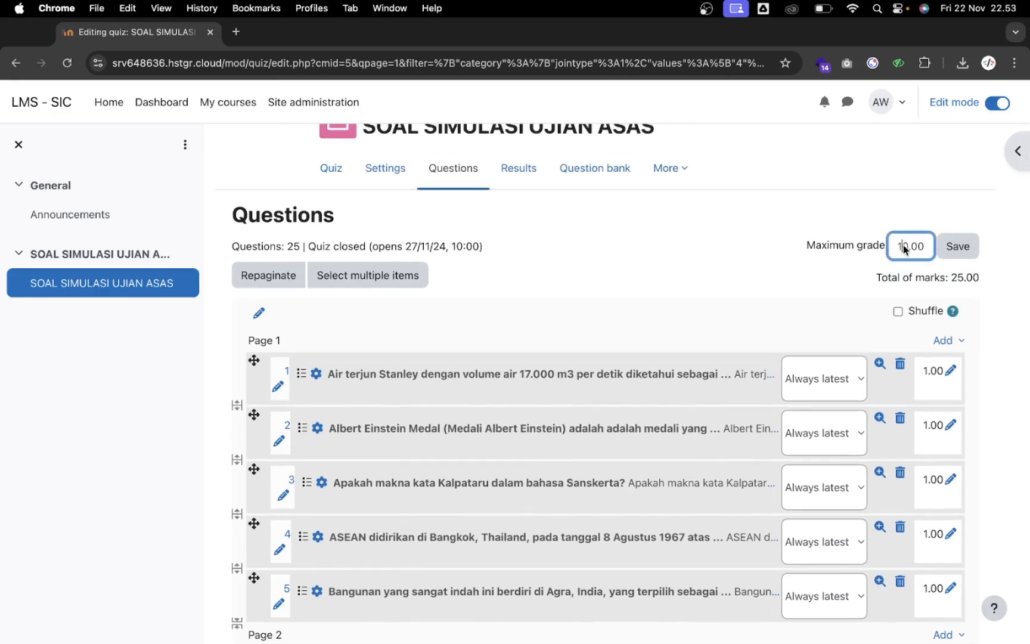
{"action": "type", "text": "0"}
{"action": "scroll", "coordinate": [808, 286], "scroll_direction": "down", "scroll_amount": 1}
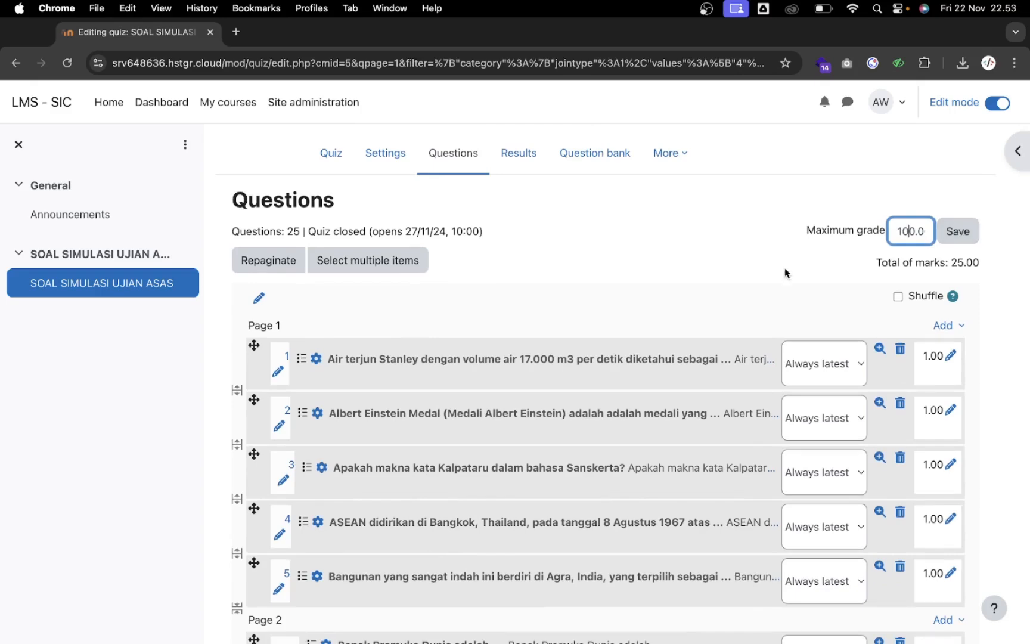
{"action": "scroll", "coordinate": [785, 268], "scroll_direction": "down", "scroll_amount": 1}
{"action": "left_click", "coordinate": [958, 208]}
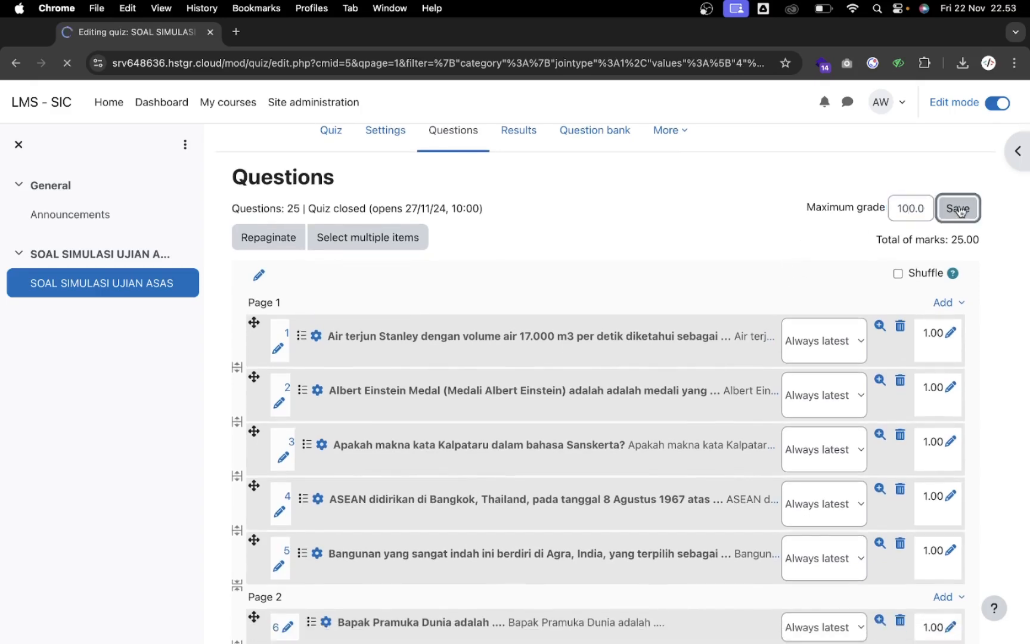
{"action": "scroll", "coordinate": [674, 230], "scroll_direction": "down", "scroll_amount": 10}
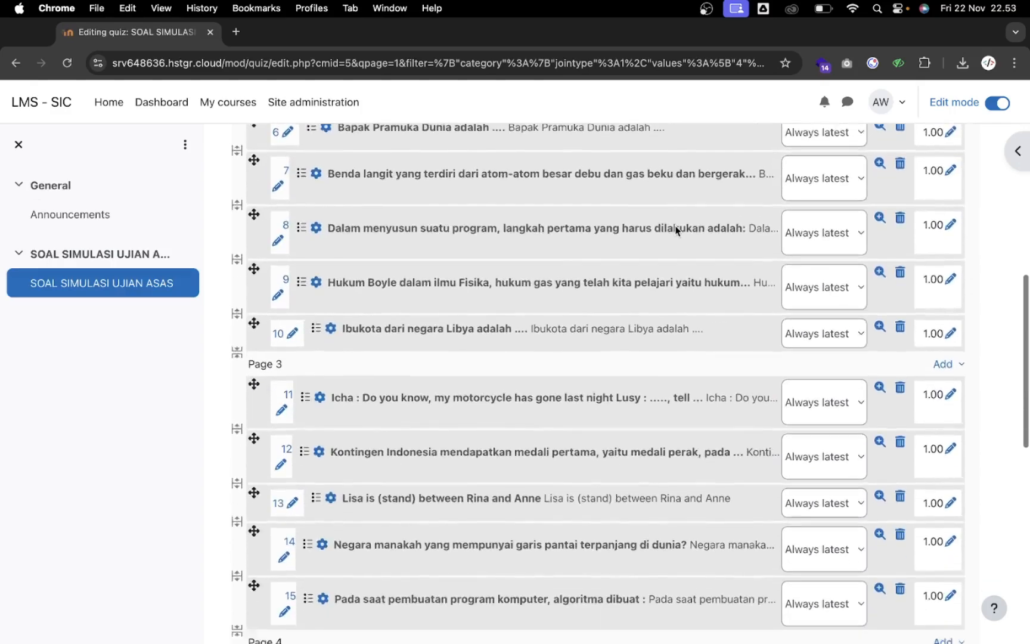
{"action": "scroll", "coordinate": [676, 229], "scroll_direction": "down", "scroll_amount": 11}
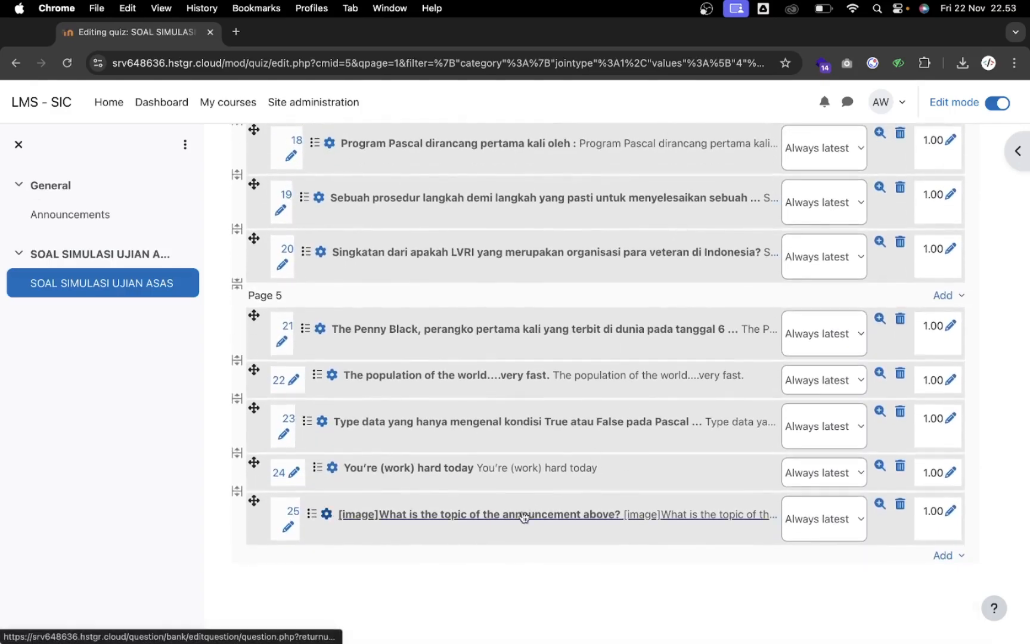
Open question 25's edit form and delete the [image] placeholder from its name and question text
{"action": "left_click", "coordinate": [289, 528]}
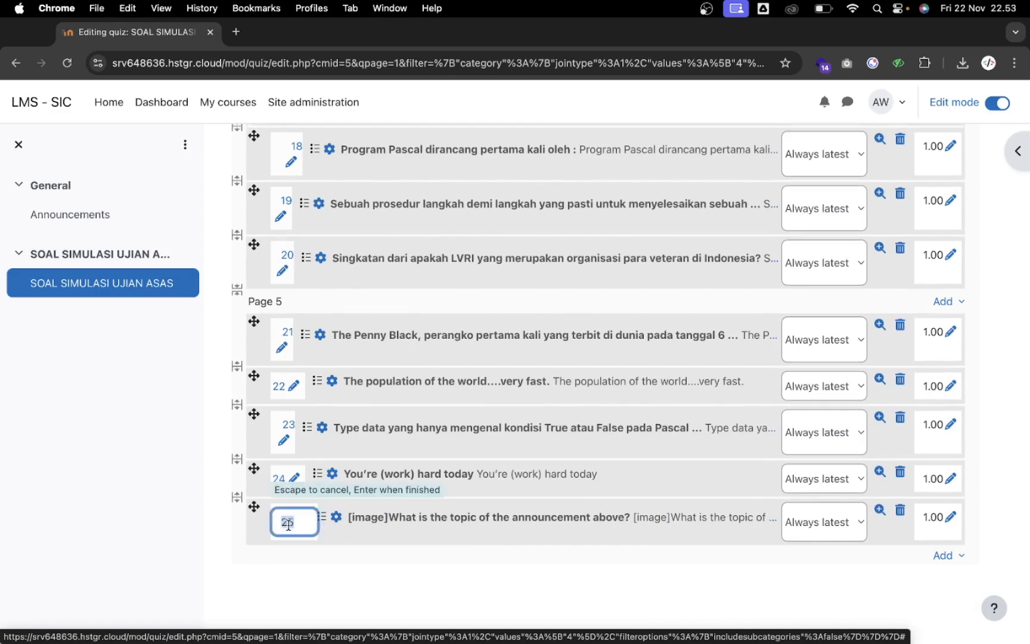
{"action": "left_click", "coordinate": [386, 547]}
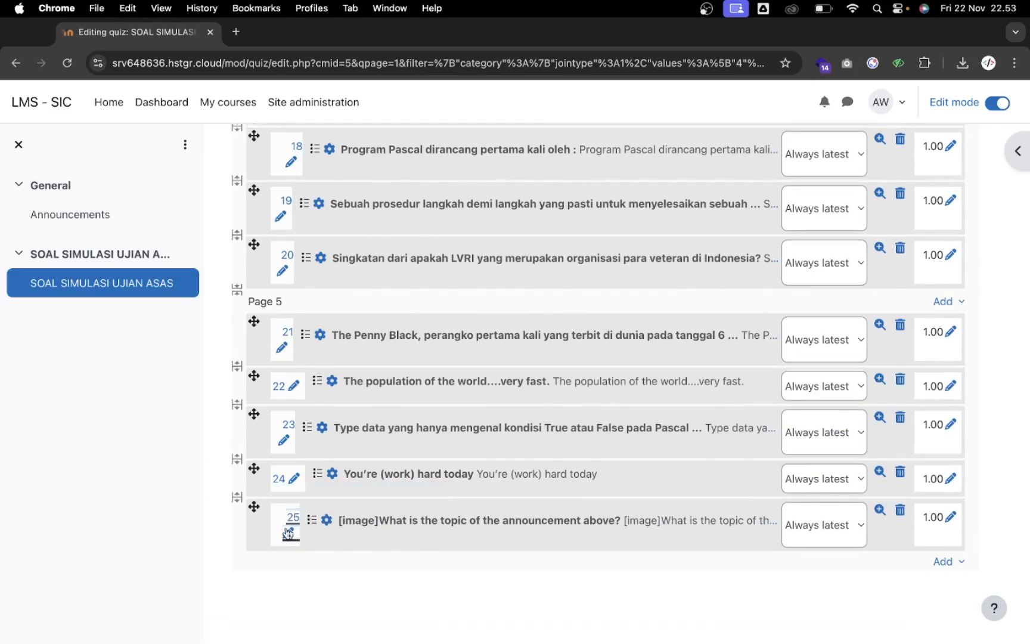
{"action": "left_click", "coordinate": [389, 517]}
{"action": "left_click_drag", "start_coordinate": [470, 230], "coordinate": [401, 237]}
{"action": "key", "text": "BackSpace"}
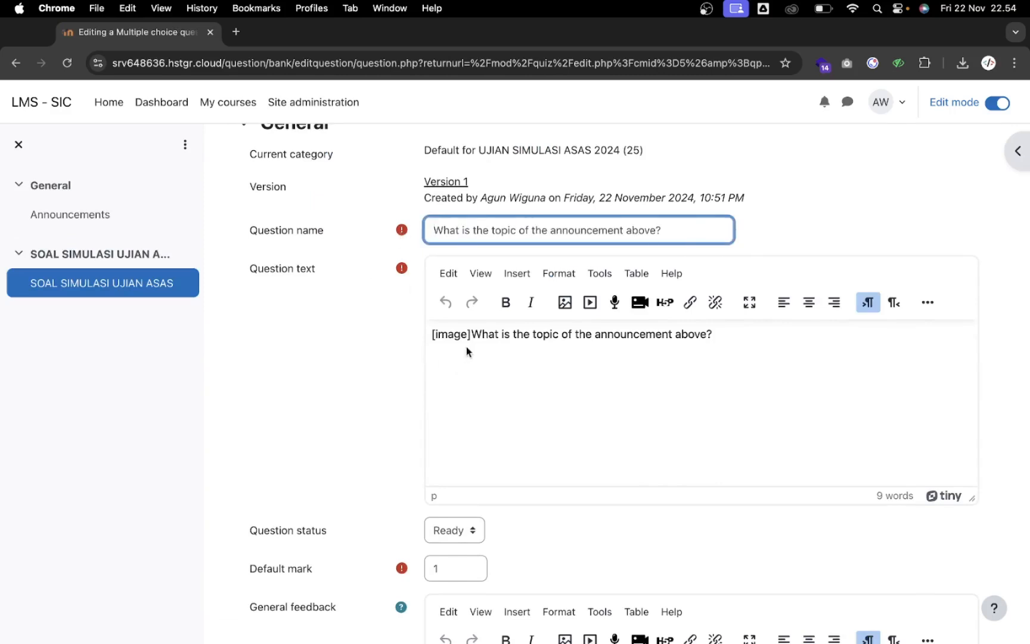
{"action": "left_click_drag", "start_coordinate": [474, 336], "coordinate": [431, 338]}
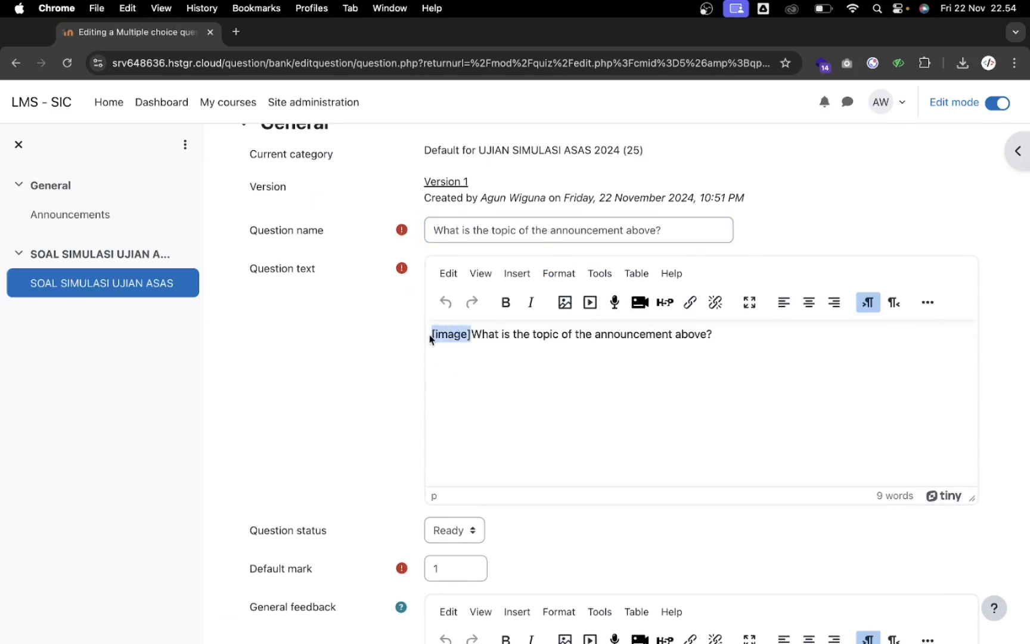
{"action": "key", "text": "Return"}
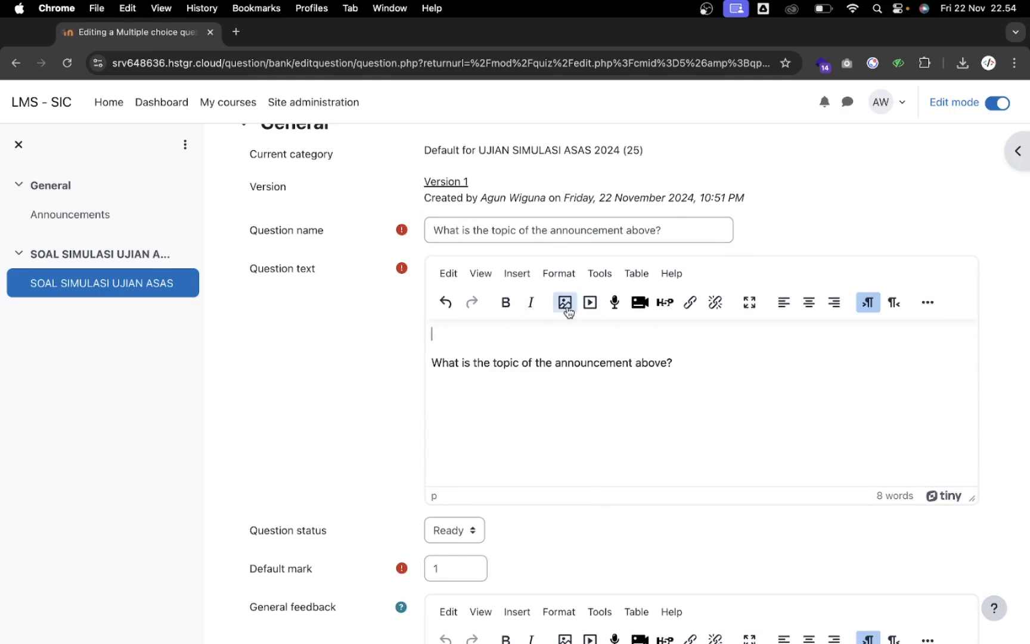
Upload the pengumuman.JPG announcement picture as an image for the question text
{"action": "left_click", "coordinate": [564, 303]}
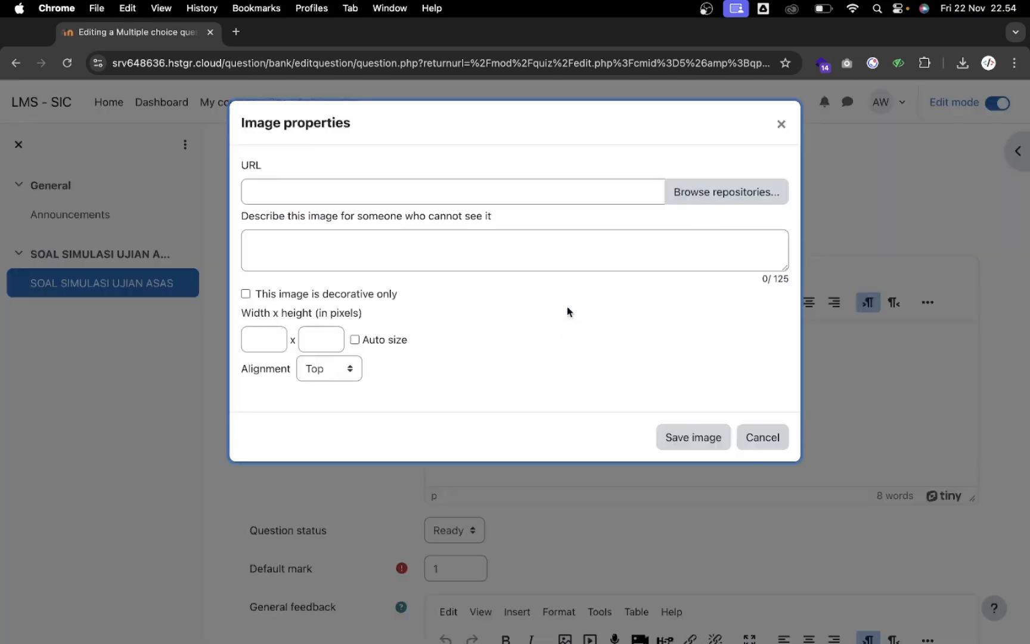
{"action": "left_click", "coordinate": [689, 194]}
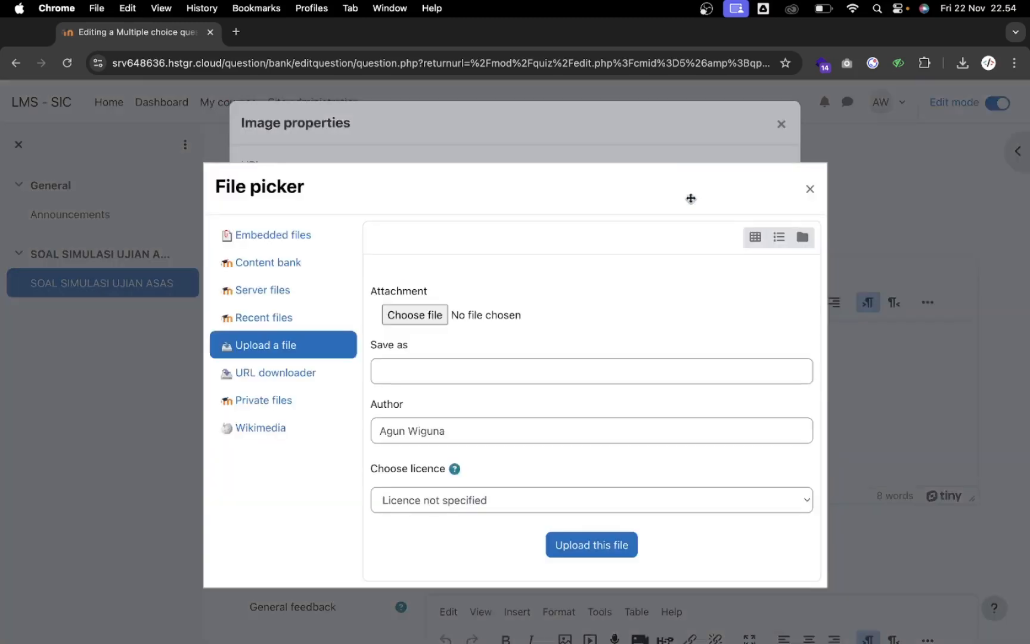
{"action": "left_click", "coordinate": [409, 316]}
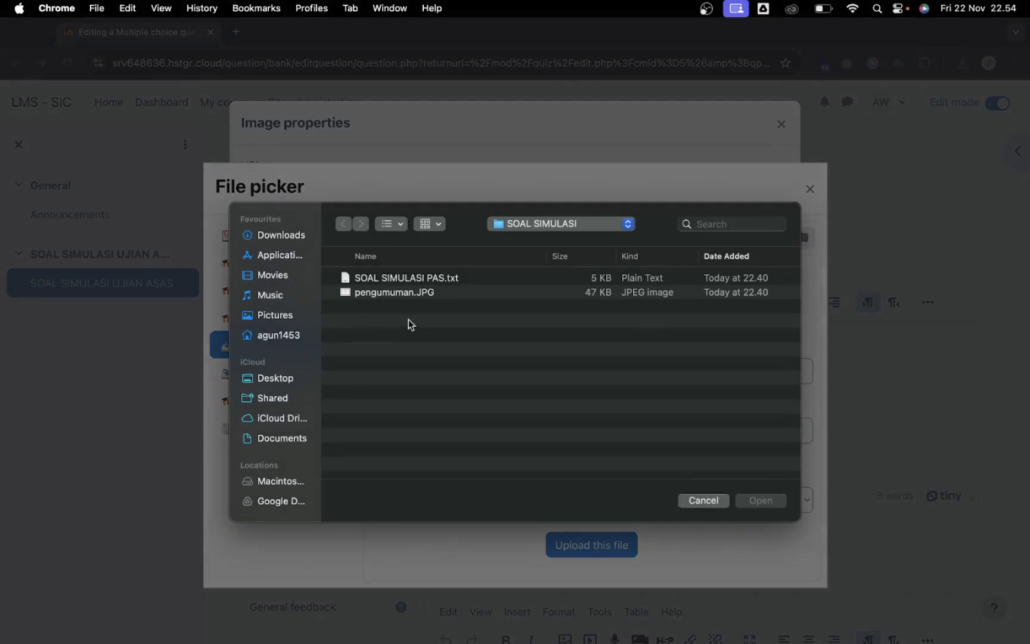
{"action": "double_click", "coordinate": [456, 296]}
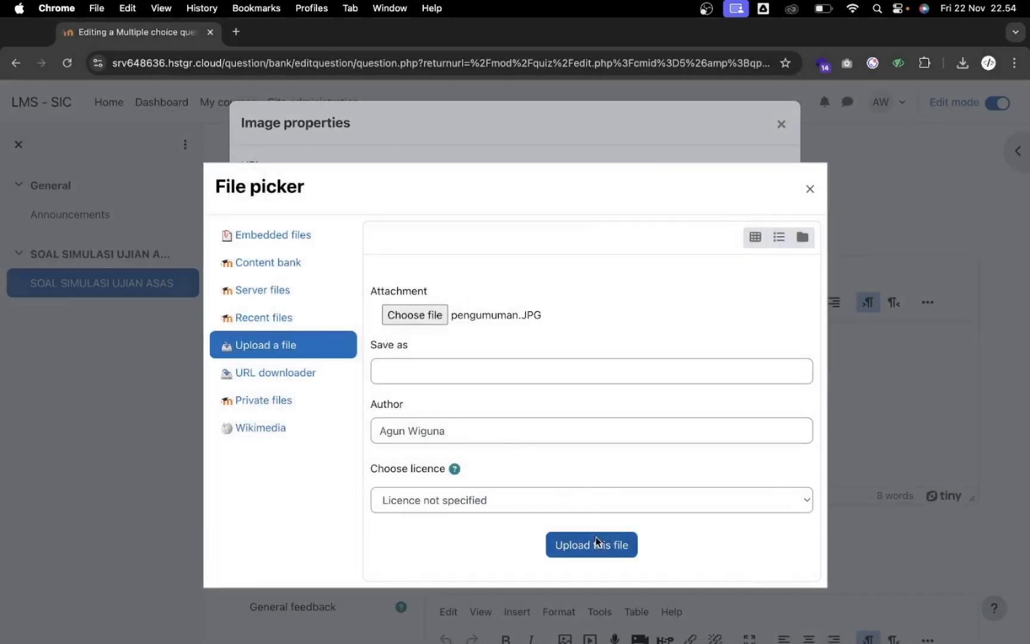
{"action": "left_click", "coordinate": [596, 538]}
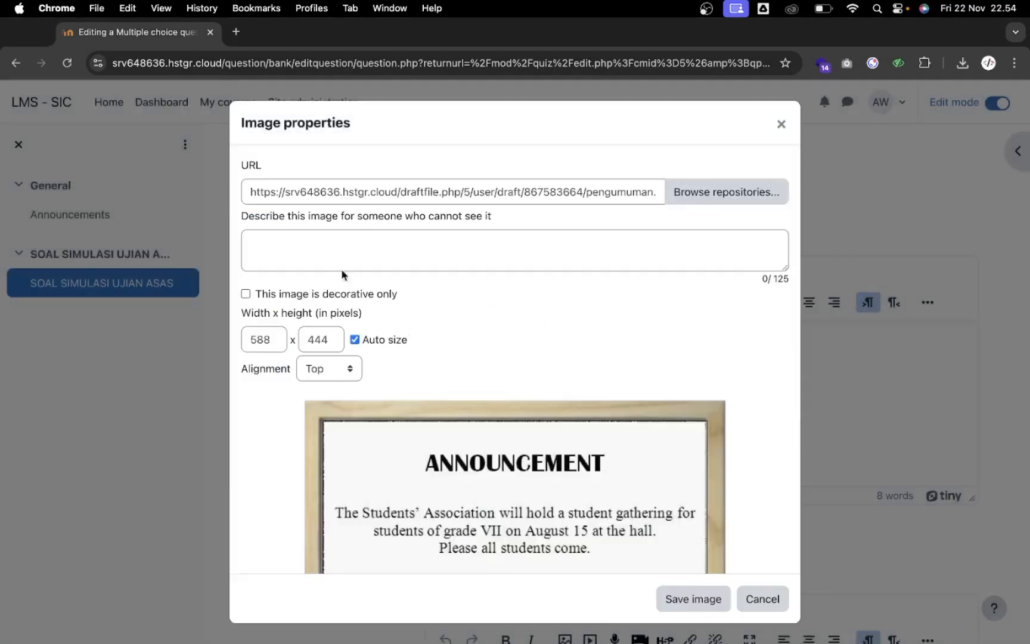
Describe the image as 'Image' and set its width to 300 pixels (height 227)
{"action": "left_click", "coordinate": [319, 249]}
{"action": "scroll", "coordinate": [318, 249], "scroll_direction": "down", "scroll_amount": 1}
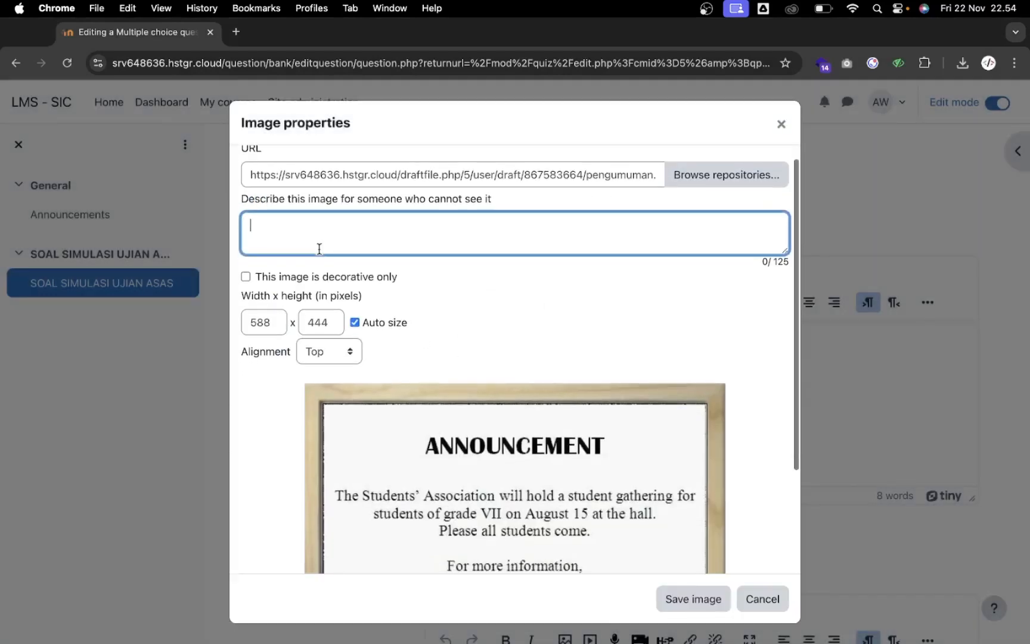
{"action": "type", "text": "Image"}
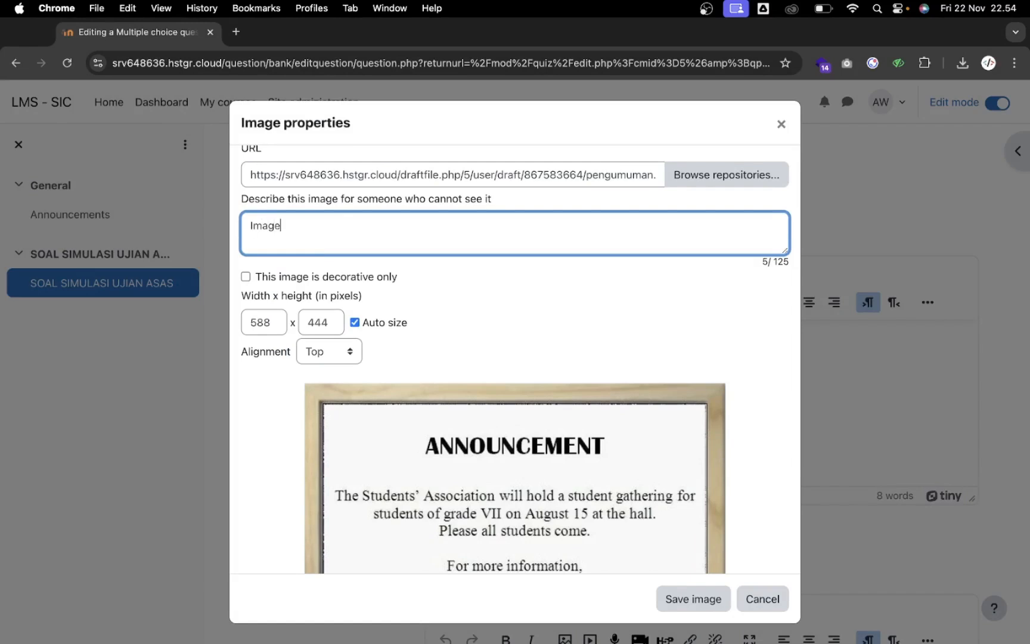
{"action": "left_click", "coordinate": [259, 322]}
{"action": "scroll", "coordinate": [259, 322], "scroll_direction": "down", "scroll_amount": 2}
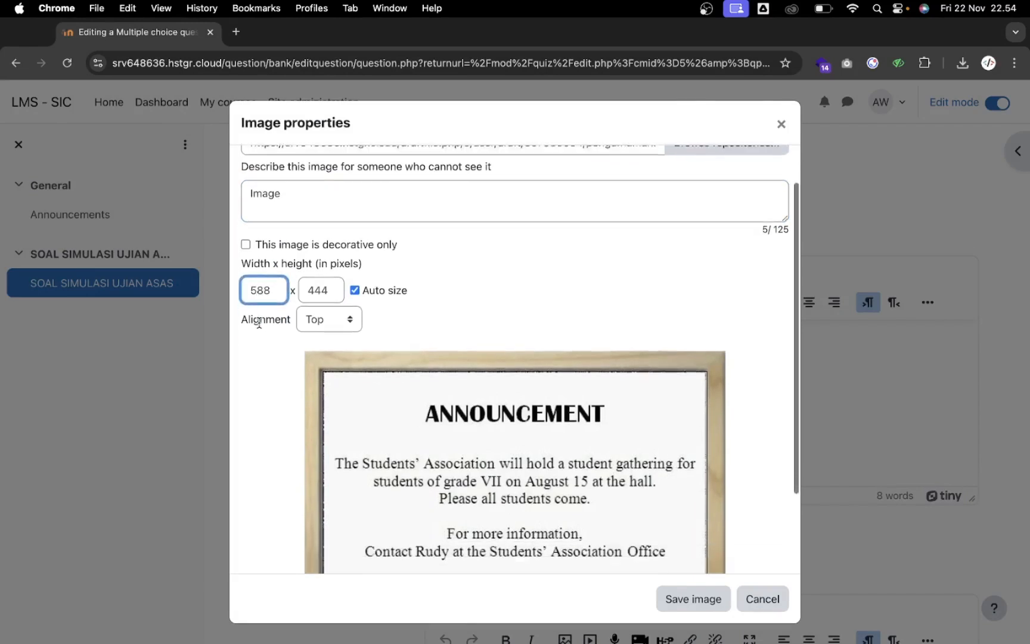
{"action": "key", "text": "BackSpace"}
{"action": "type", "text": "3"}
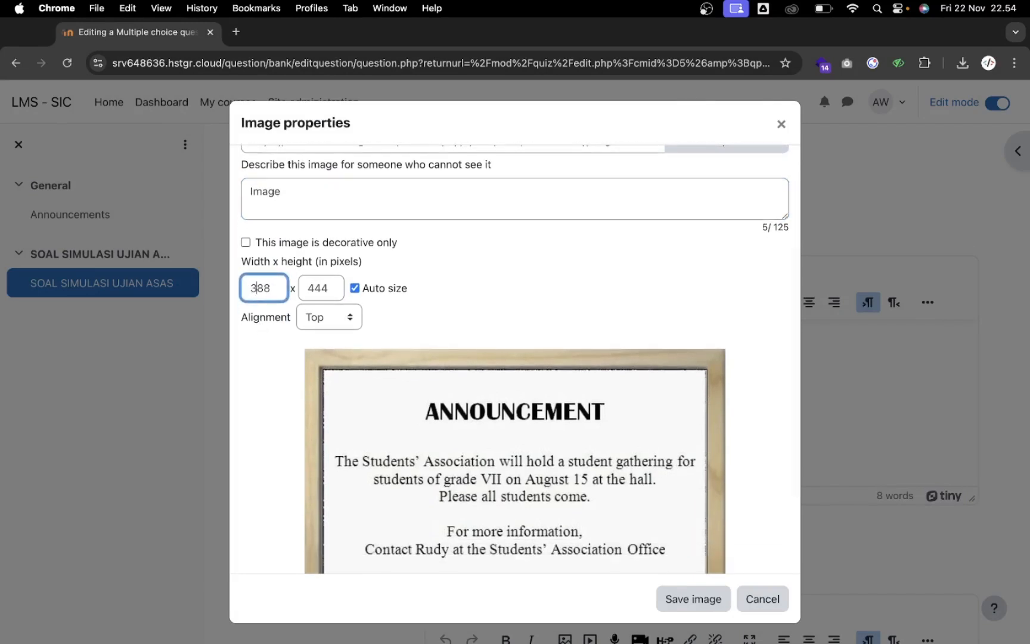
{"action": "left_click", "coordinate": [411, 327]}
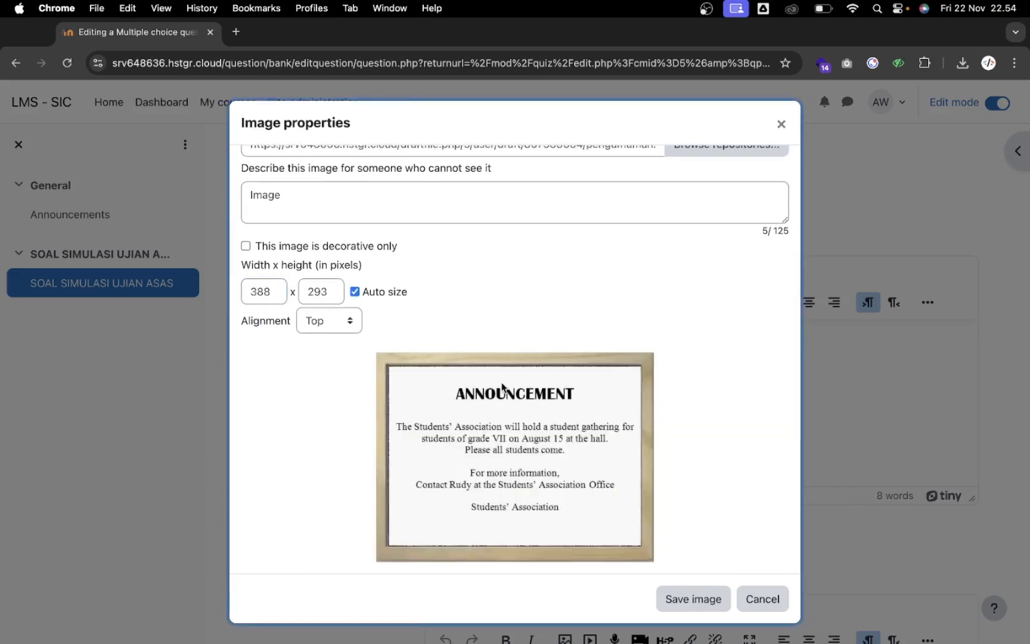
{"action": "double_click", "coordinate": [268, 291]}
{"action": "type", "text": "300"}
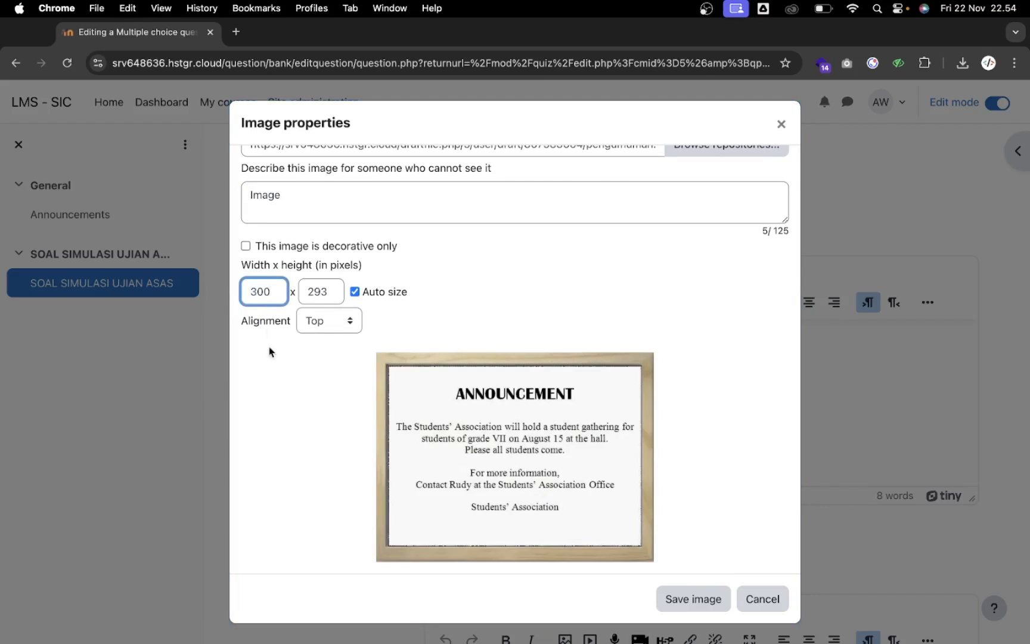
{"action": "left_click", "coordinate": [269, 351]}
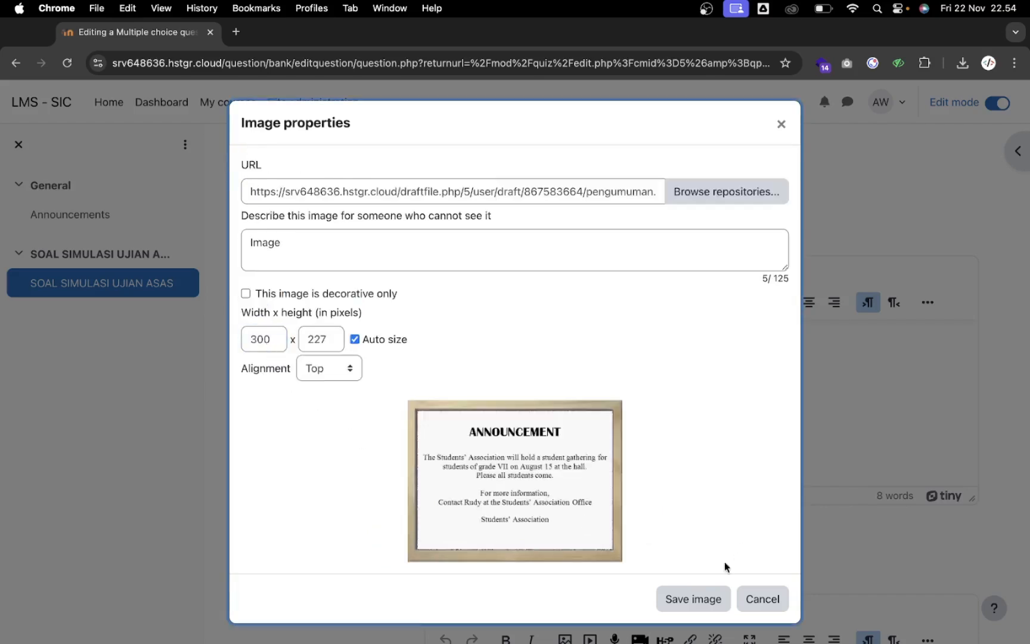
Insert the resized image, restore the question sentence below it, and left-align the image
{"action": "left_click", "coordinate": [694, 599]}
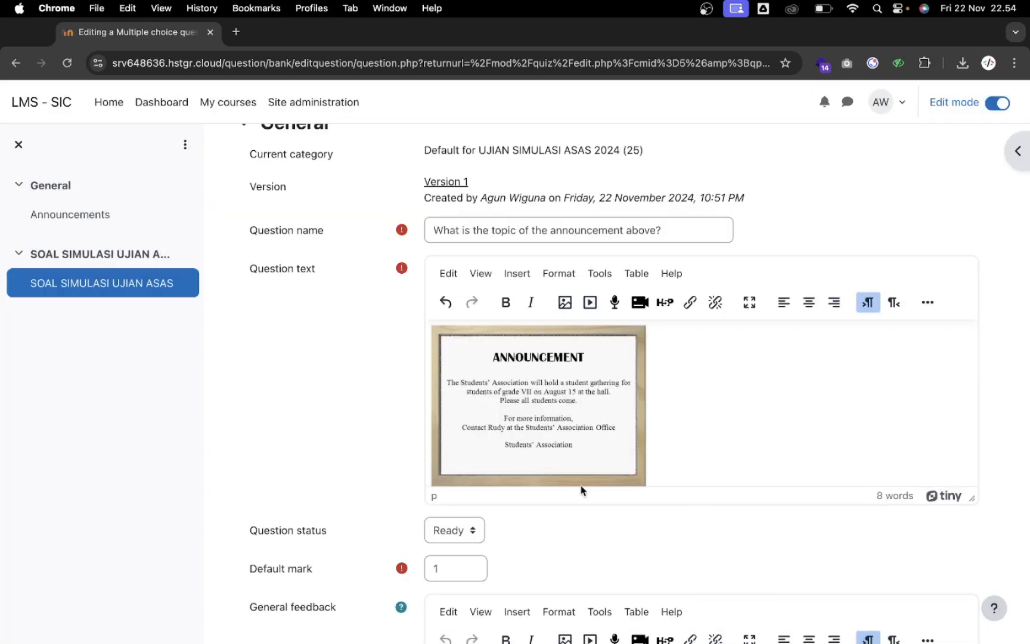
{"action": "type", "text": "What is the topic of the announcement above?"}
{"action": "scroll", "coordinate": [662, 419], "scroll_direction": "up", "scroll_amount": 2}
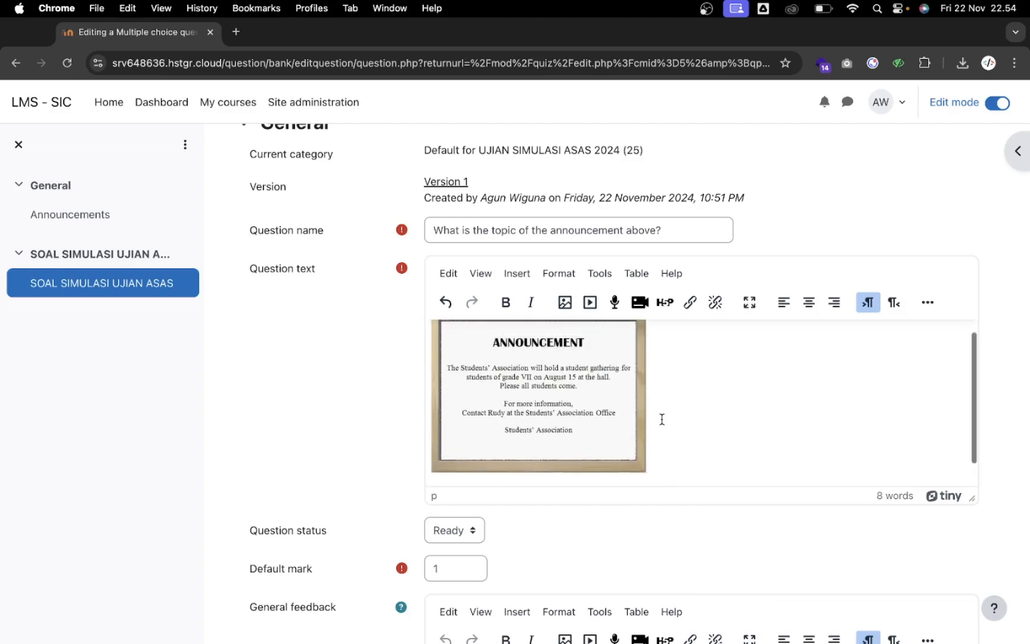
{"action": "left_click", "coordinate": [574, 405]}
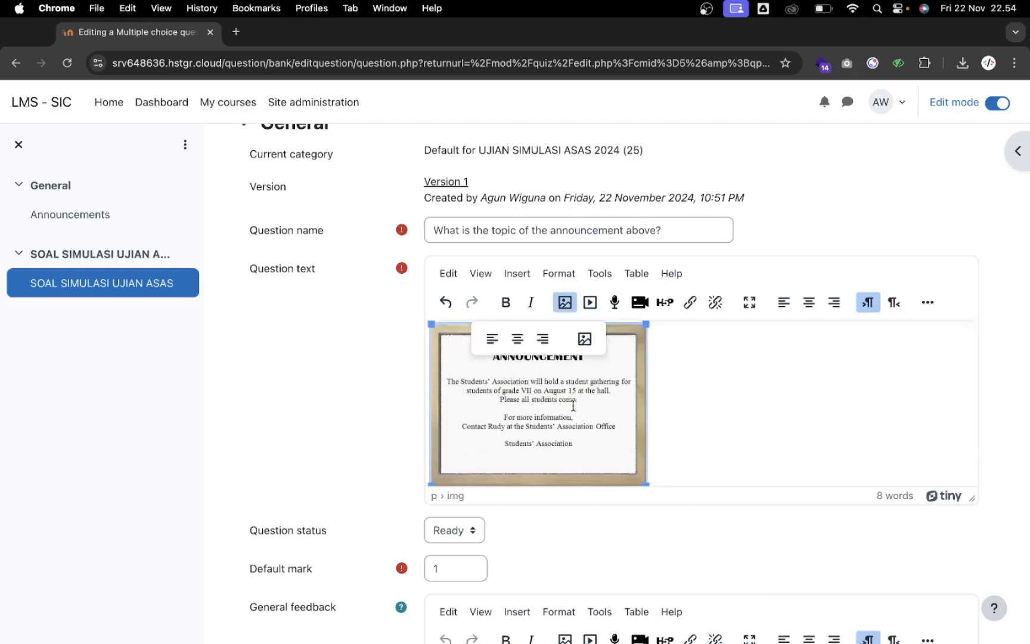
{"action": "left_click", "coordinate": [810, 310]}
{"action": "left_click", "coordinate": [782, 308]}
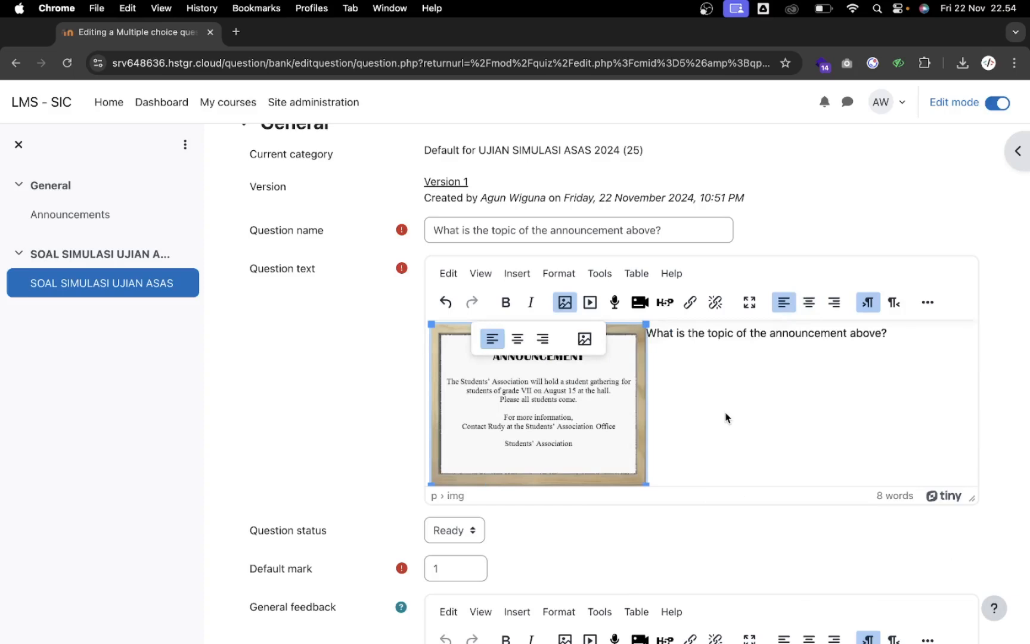
{"action": "left_click", "coordinate": [715, 430]}
Review the answer choices, with Choice 5 'Students' gathering' graded 100% and no feedback
{"action": "scroll", "coordinate": [715, 432], "scroll_direction": "down", "scroll_amount": 6}
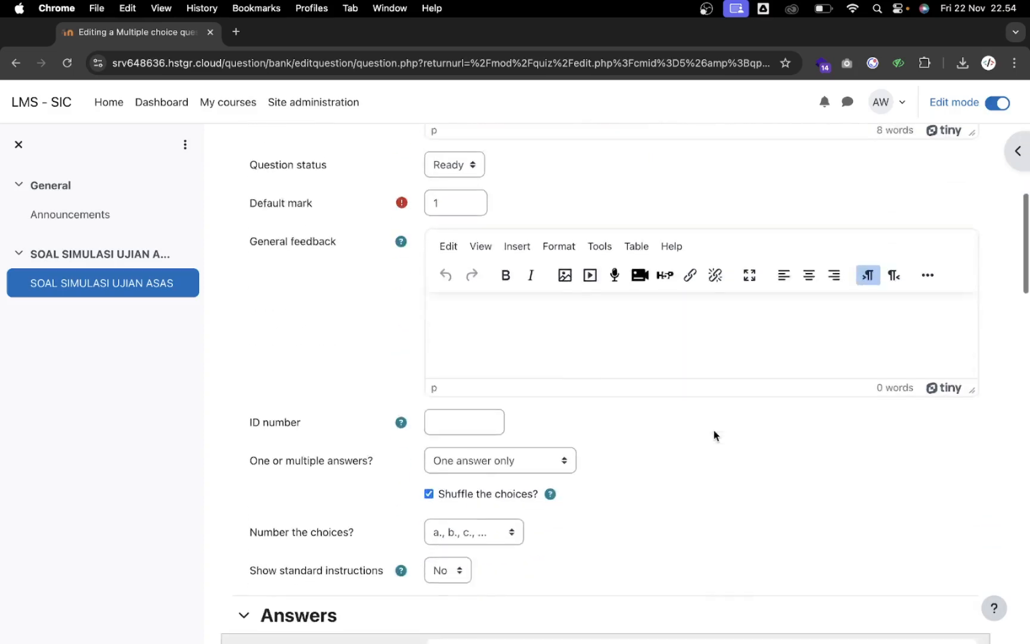
{"action": "scroll", "coordinate": [713, 430], "scroll_direction": "down", "scroll_amount": 8}
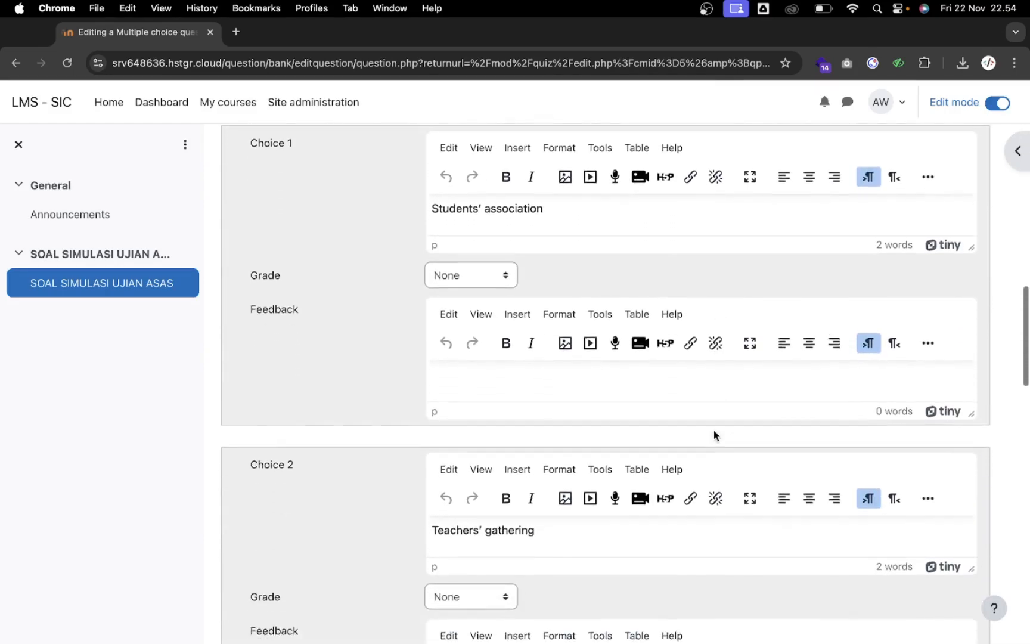
{"action": "scroll", "coordinate": [713, 429], "scroll_direction": "down", "scroll_amount": 9}
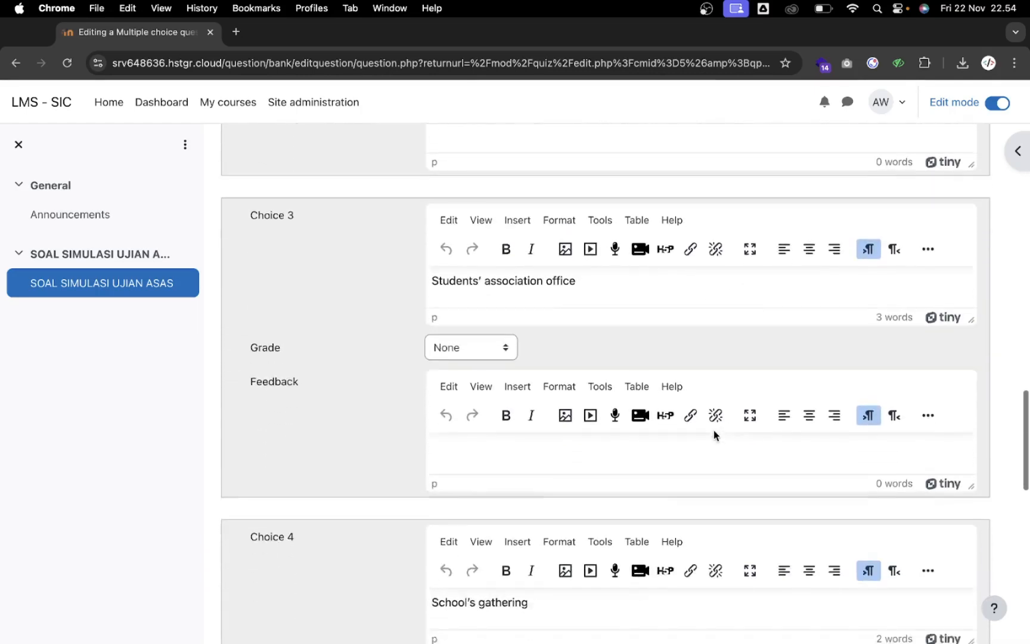
{"action": "scroll", "coordinate": [713, 429], "scroll_direction": "down", "scroll_amount": 9}
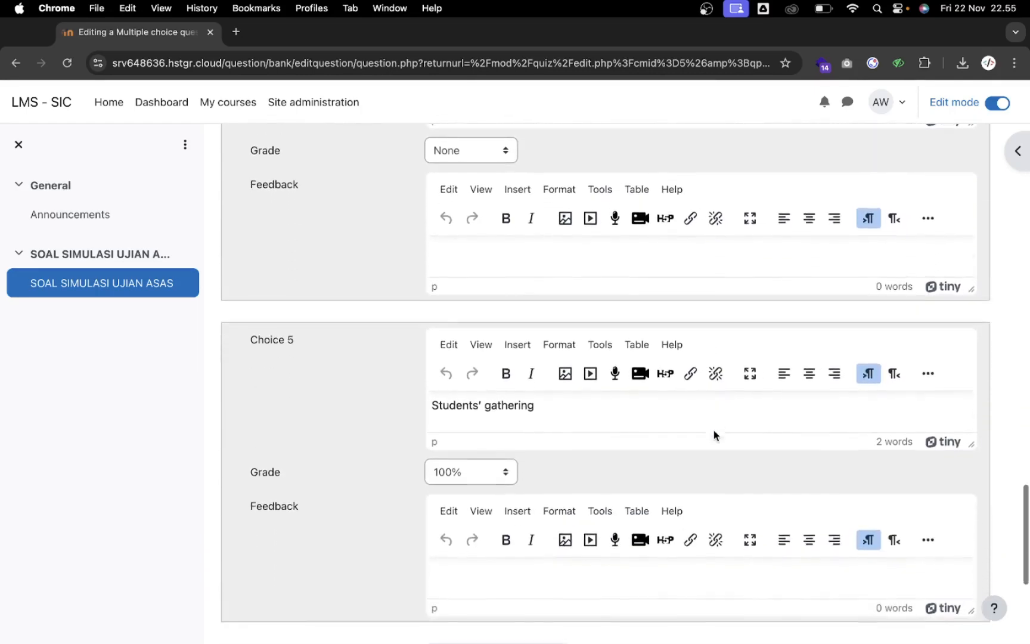
{"action": "scroll", "coordinate": [713, 430], "scroll_direction": "down", "scroll_amount": 3}
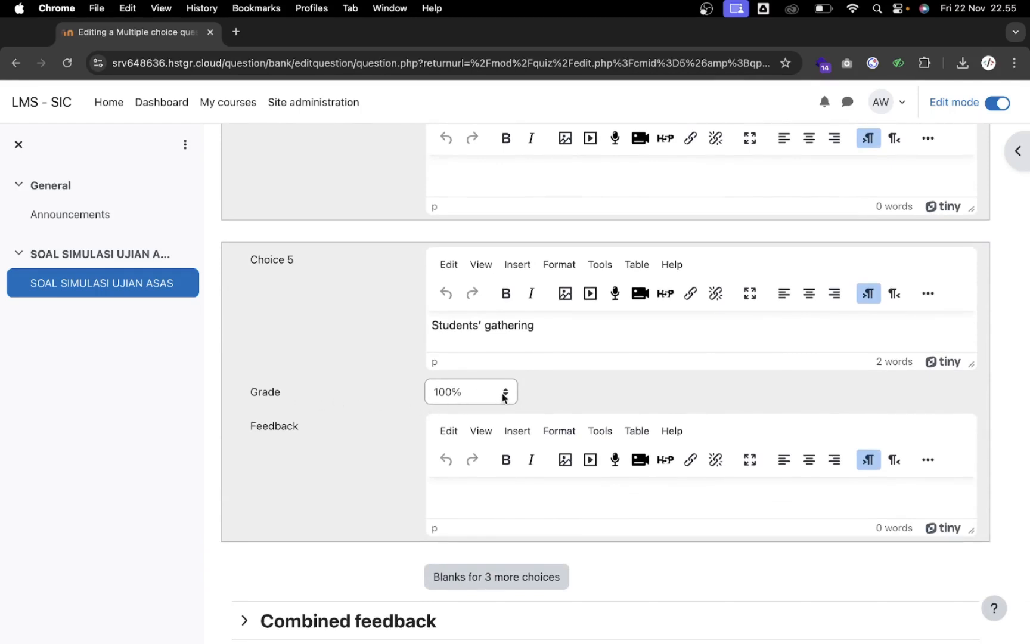
{"action": "scroll", "coordinate": [546, 364], "scroll_direction": "up", "scroll_amount": 6}
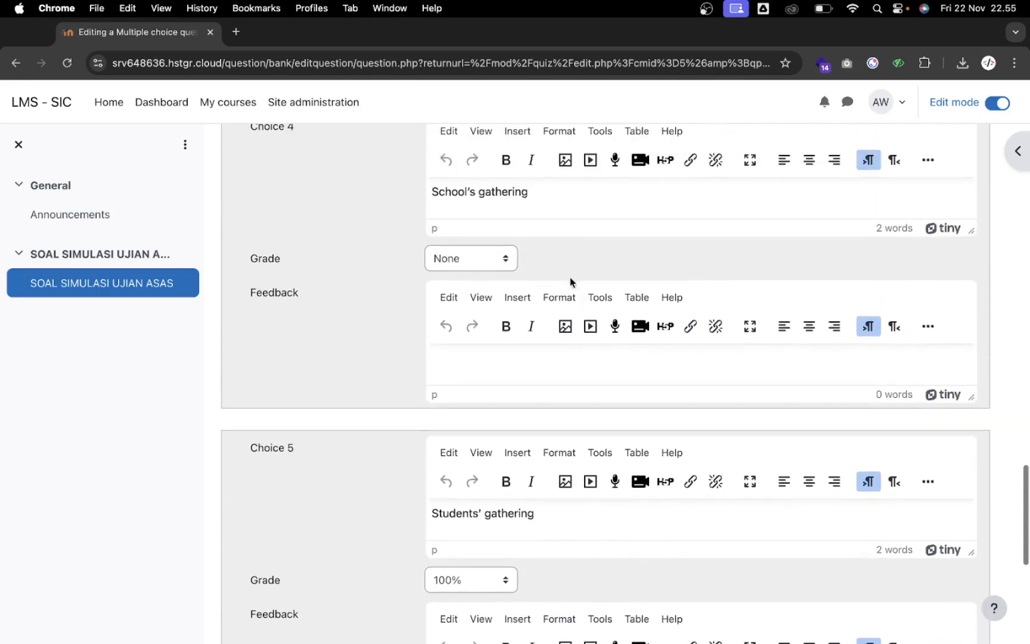
{"action": "scroll", "coordinate": [524, 258], "scroll_direction": "up", "scroll_amount": 5}
{"action": "scroll", "coordinate": [524, 257], "scroll_direction": "down", "scroll_amount": 12}
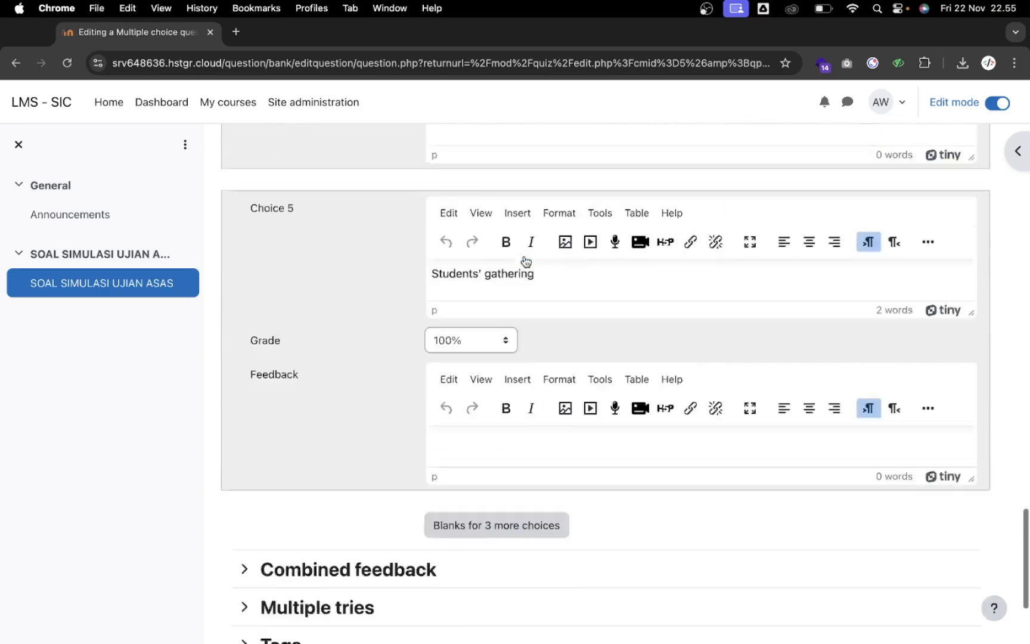
Save question 25, preview it on its own, then close the preview
{"action": "left_click", "coordinate": [476, 544]}
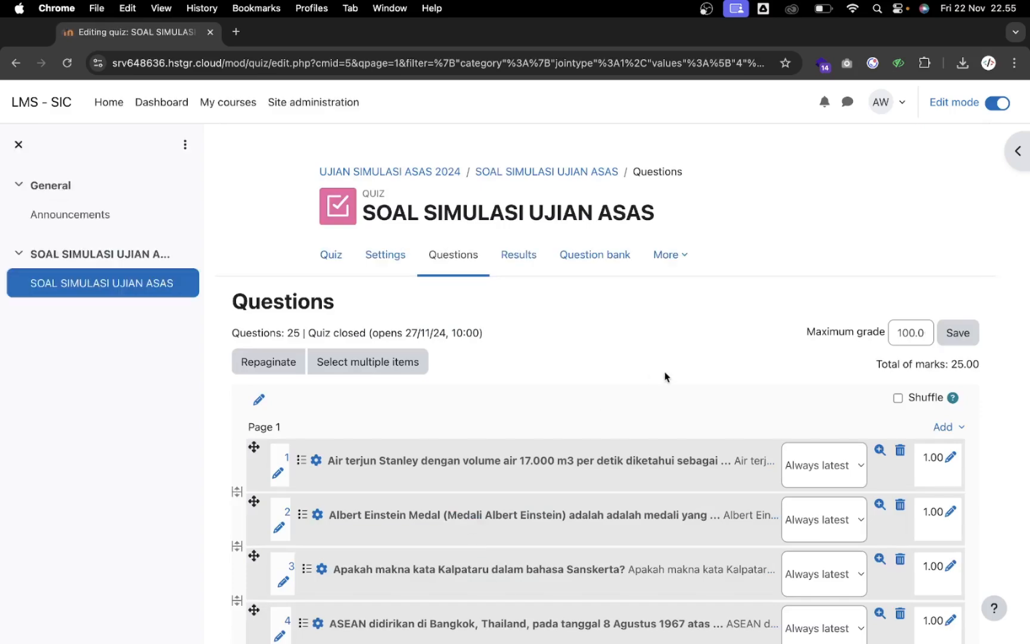
{"action": "scroll", "coordinate": [666, 376], "scroll_direction": "down", "scroll_amount": 10}
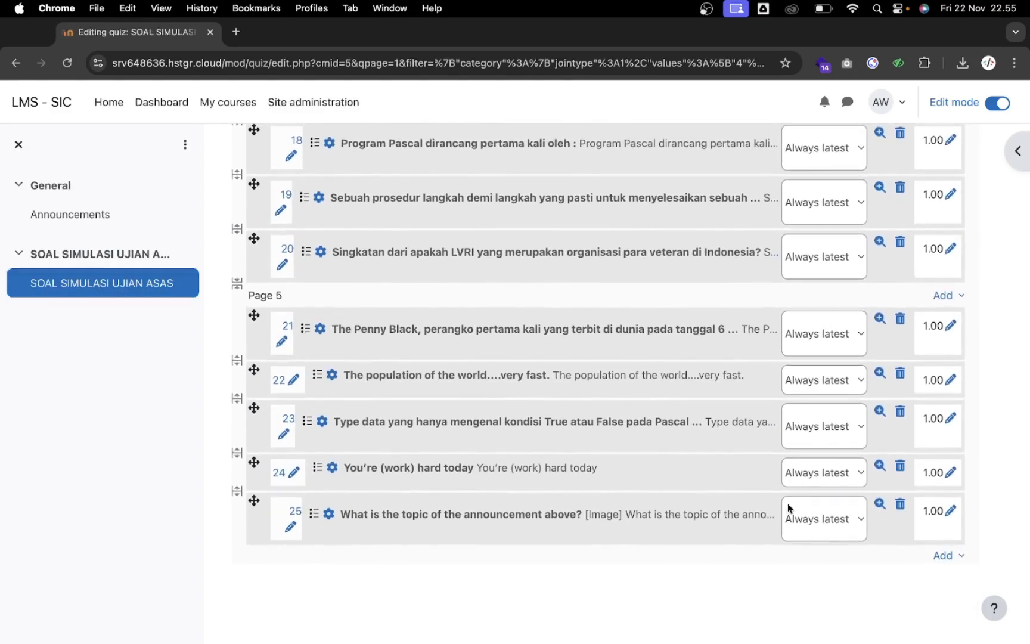
{"action": "left_click", "coordinate": [880, 504]}
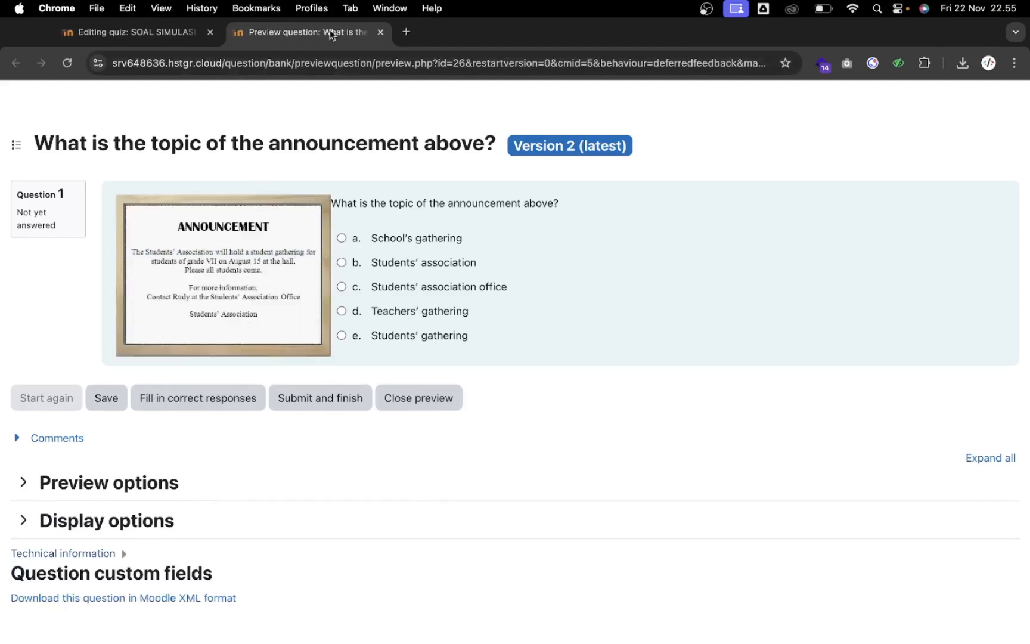
{"action": "left_click", "coordinate": [381, 32]}
{"action": "scroll", "coordinate": [429, 331], "scroll_direction": "up", "scroll_amount": 20}
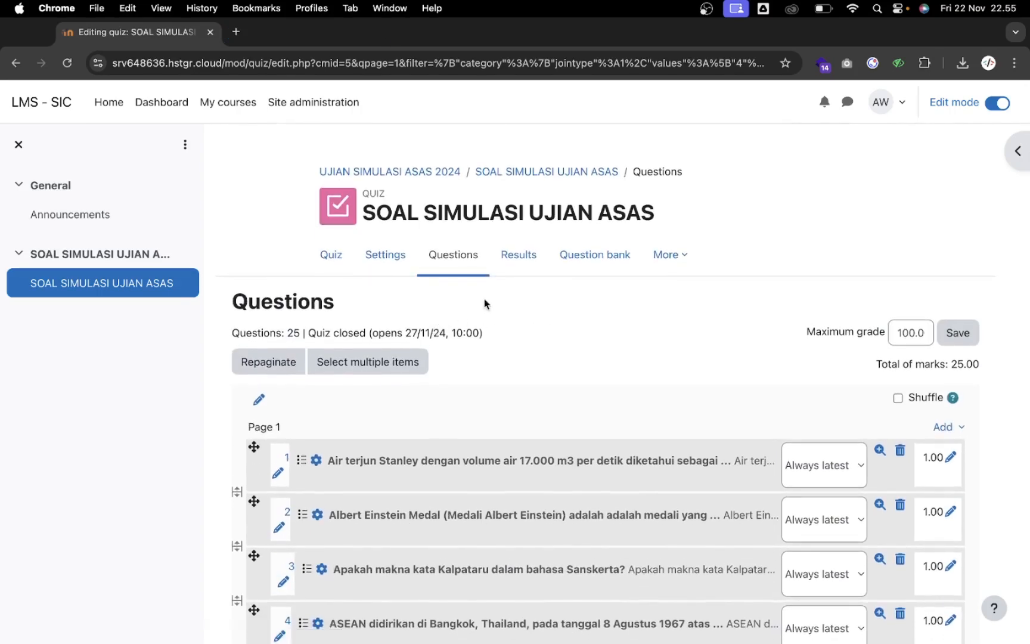
Return to the quiz overview and start a quiz preview with its 1-hour time limit
{"action": "left_click", "coordinate": [344, 264]}
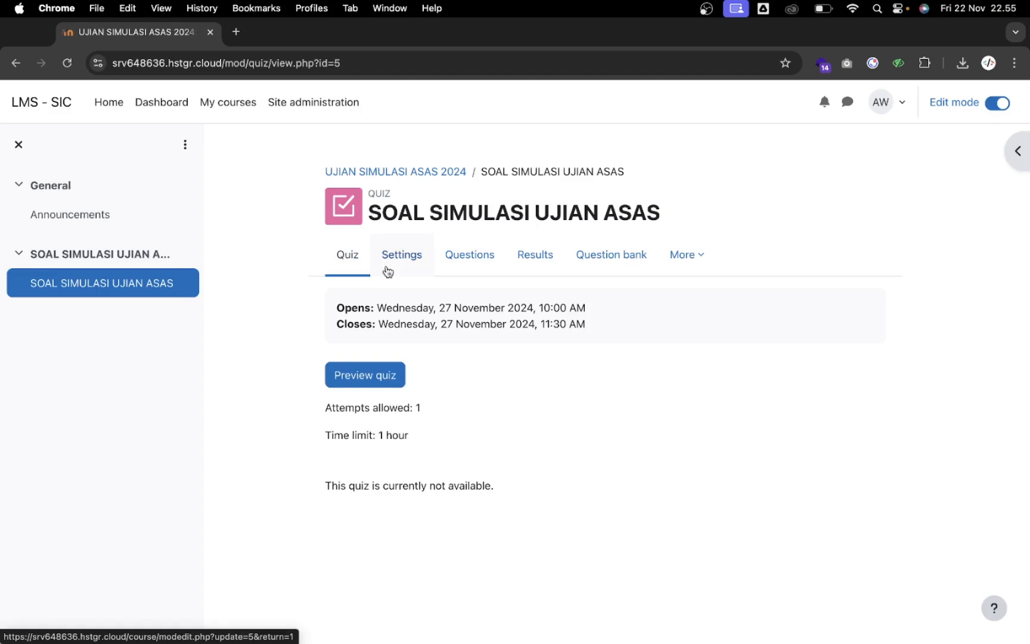
{"action": "left_click", "coordinate": [464, 266]}
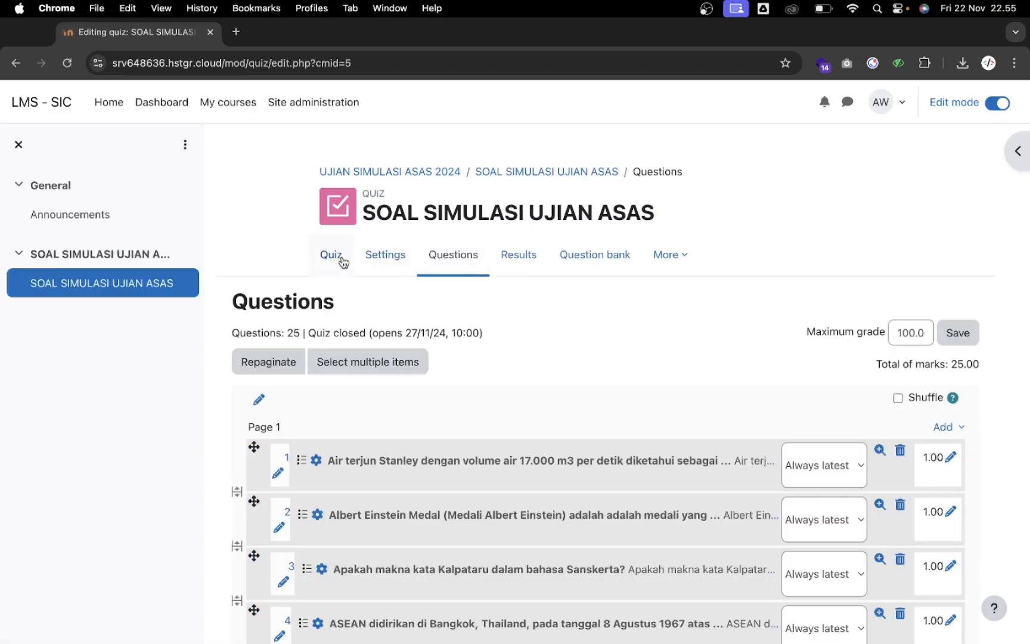
{"action": "left_click", "coordinate": [341, 259]}
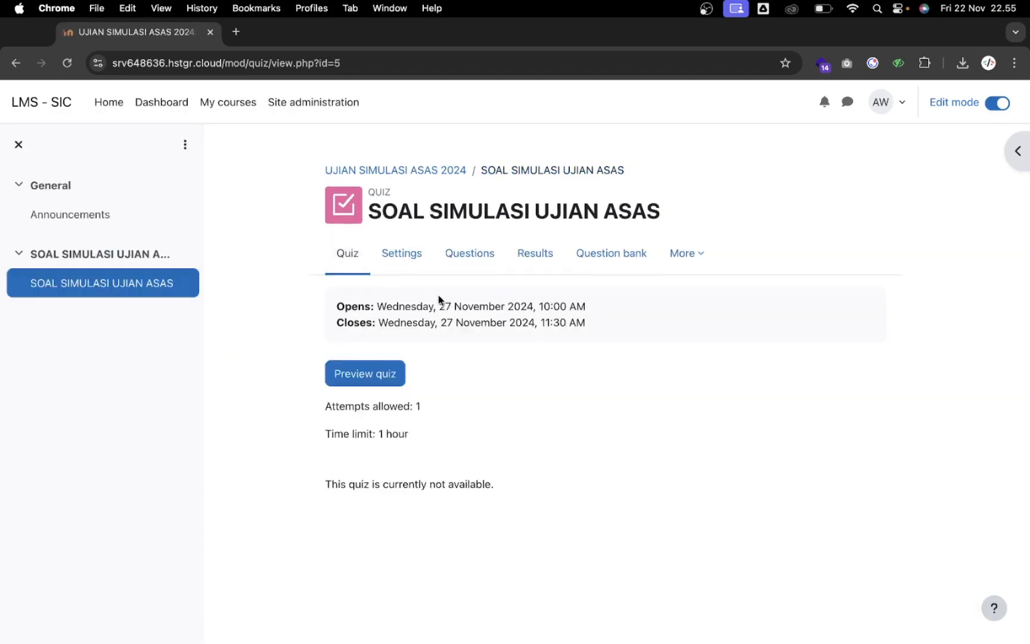
{"action": "left_click", "coordinate": [390, 364]}
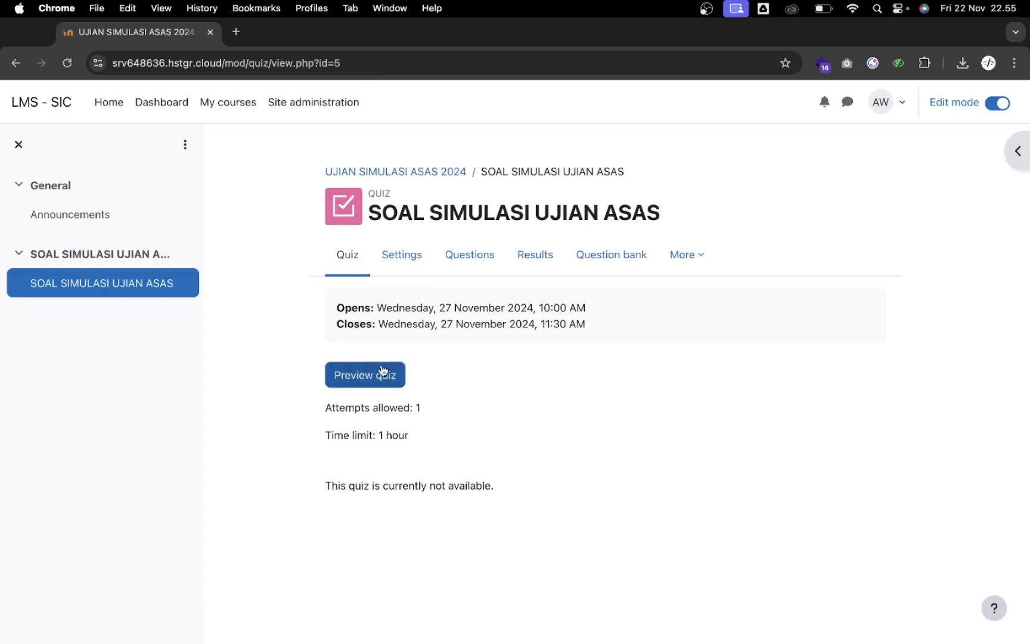
{"action": "left_click", "coordinate": [382, 369]}
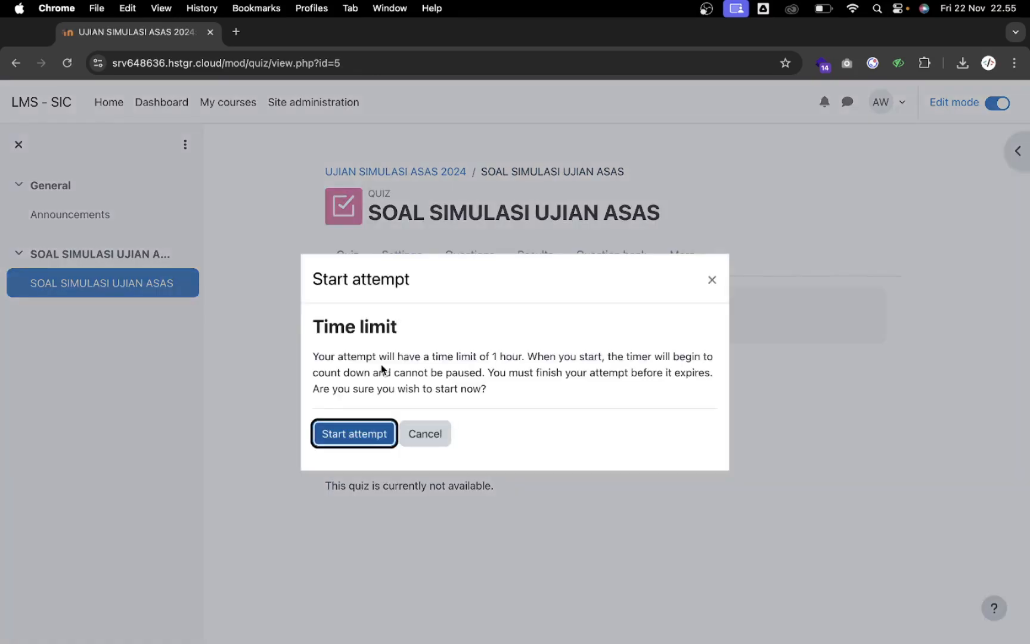
Start the attempt, answer Brazilia, Mekanika, Pohon Keabadian, Adam Malik, Moai for questions 1–5, and flag question 5
{"action": "left_click", "coordinate": [354, 434]}
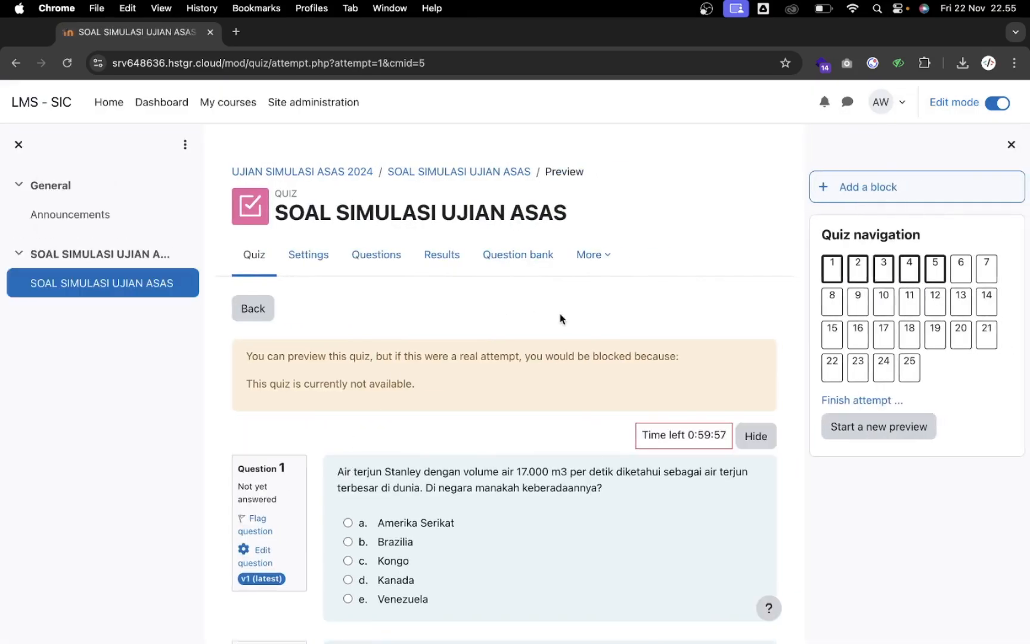
{"action": "scroll", "coordinate": [554, 311], "scroll_direction": "down", "scroll_amount": 3}
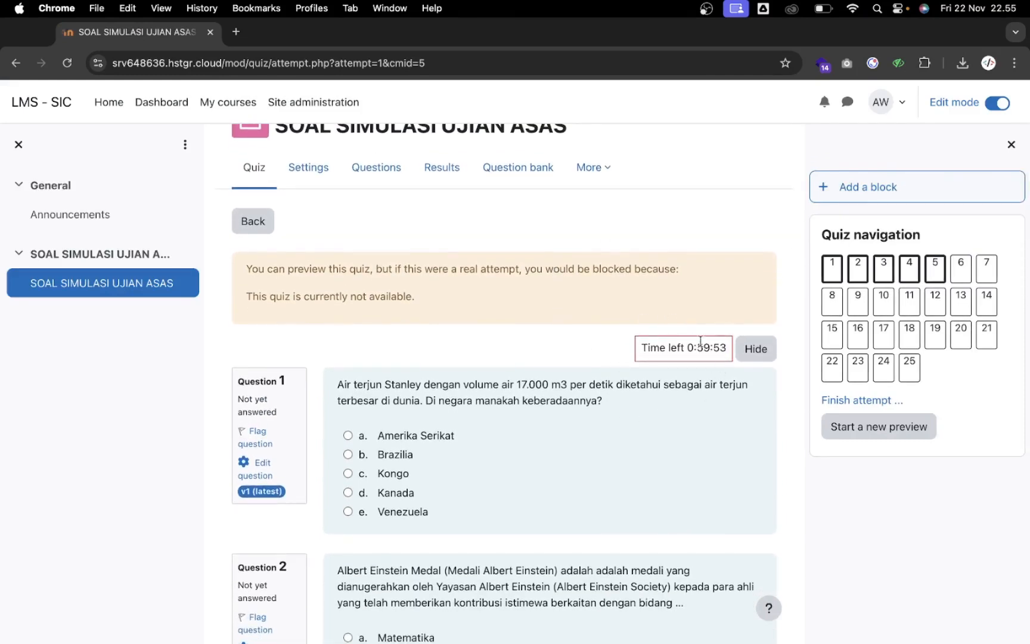
{"action": "scroll", "coordinate": [595, 428], "scroll_direction": "down", "scroll_amount": 2}
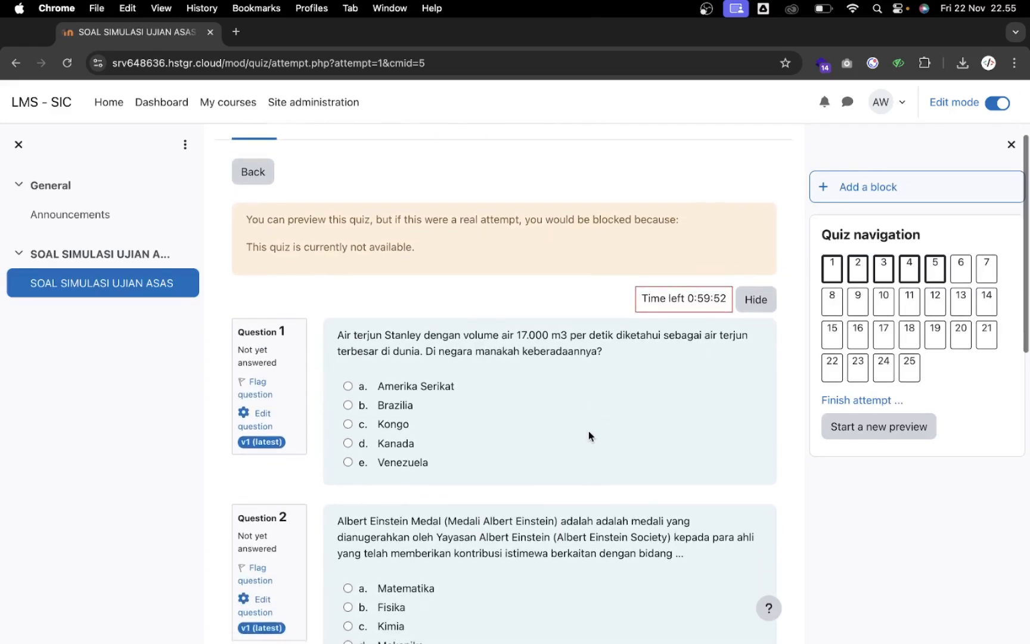
{"action": "left_click", "coordinate": [349, 405]}
{"action": "scroll", "coordinate": [349, 405], "scroll_direction": "down", "scroll_amount": 10}
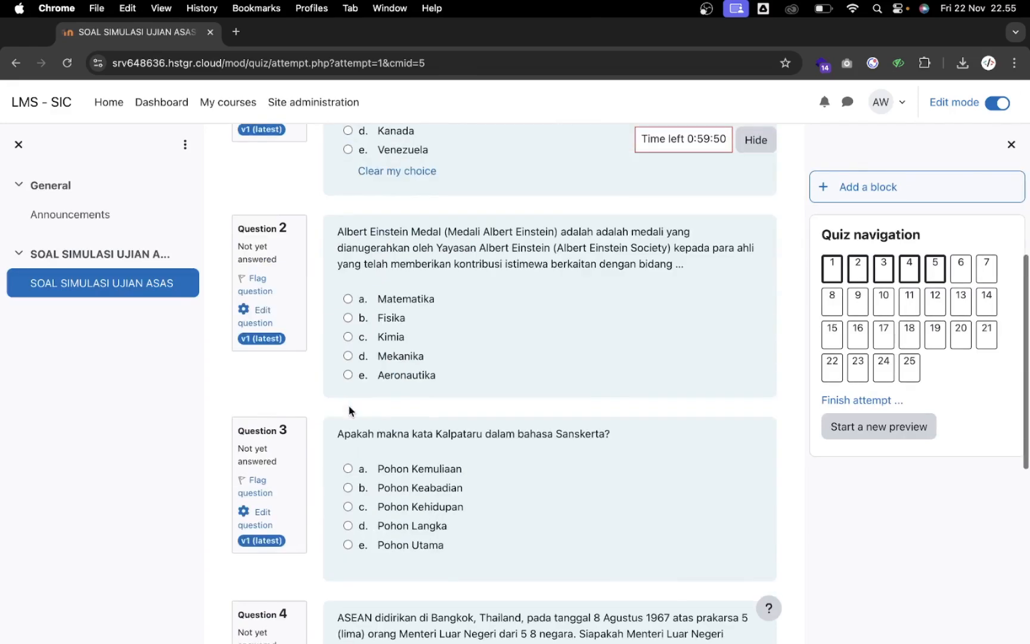
{"action": "left_click", "coordinate": [348, 358]}
{"action": "scroll", "coordinate": [348, 358], "scroll_direction": "down", "scroll_amount": 4}
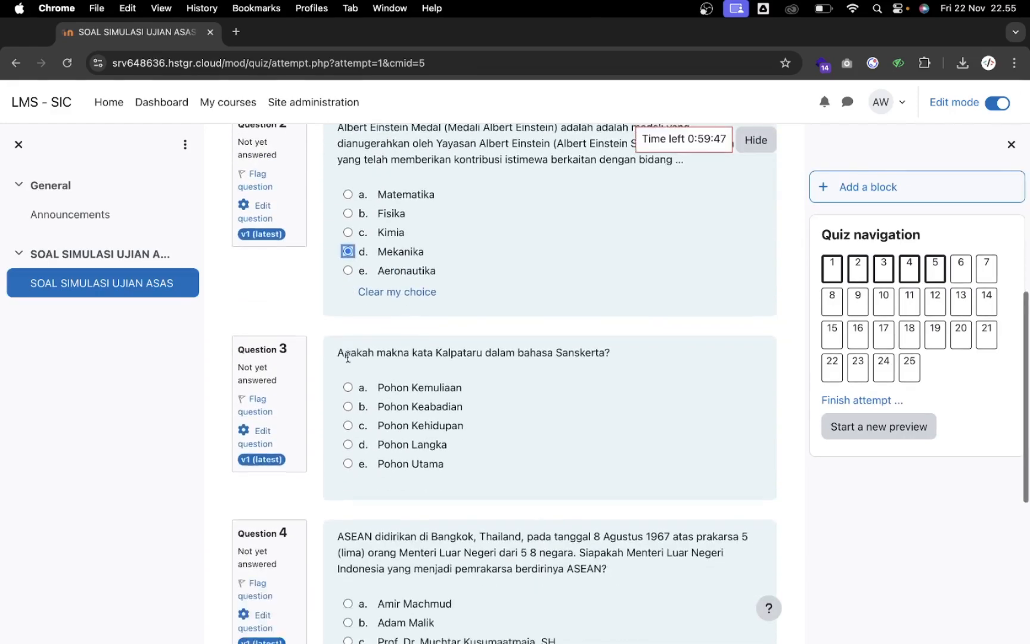
{"action": "left_click", "coordinate": [348, 367]}
{"action": "scroll", "coordinate": [349, 367], "scroll_direction": "down", "scroll_amount": 6}
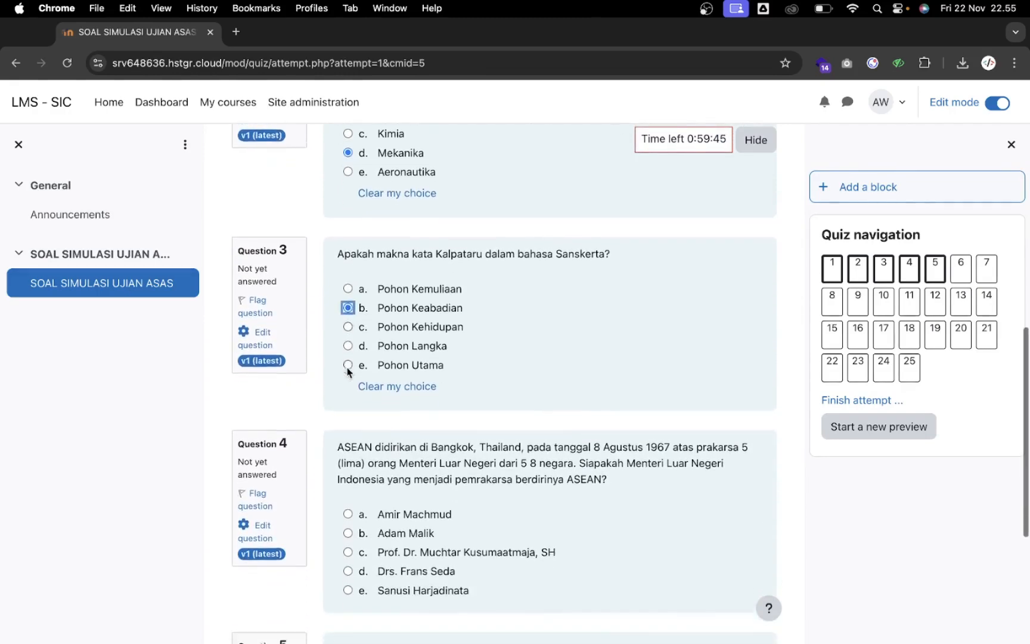
{"action": "left_click", "coordinate": [349, 421]}
{"action": "scroll", "coordinate": [350, 423], "scroll_direction": "down", "scroll_amount": 5}
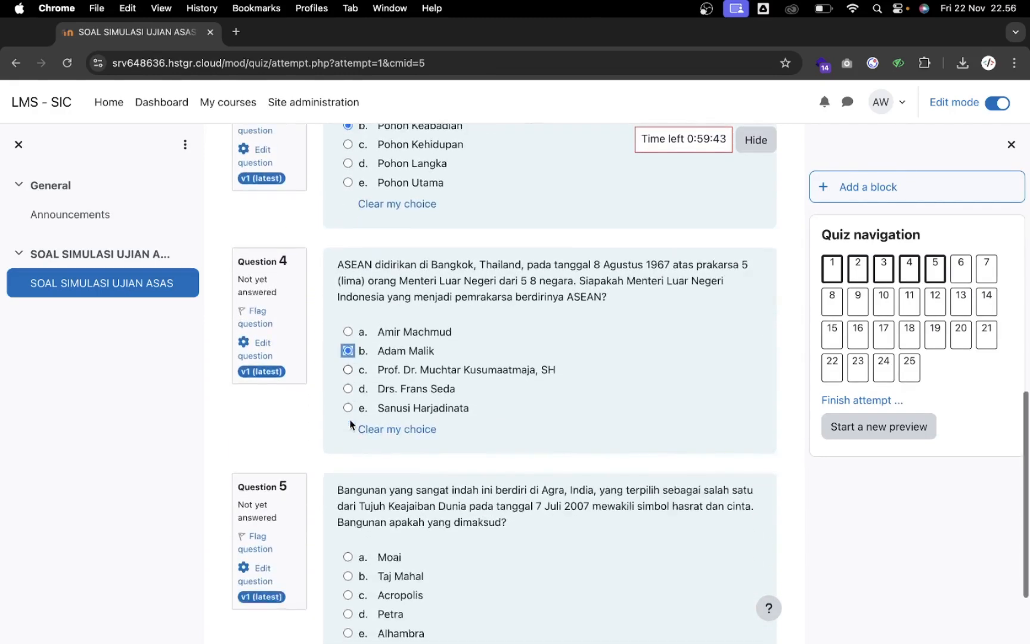
{"action": "left_click", "coordinate": [348, 497]}
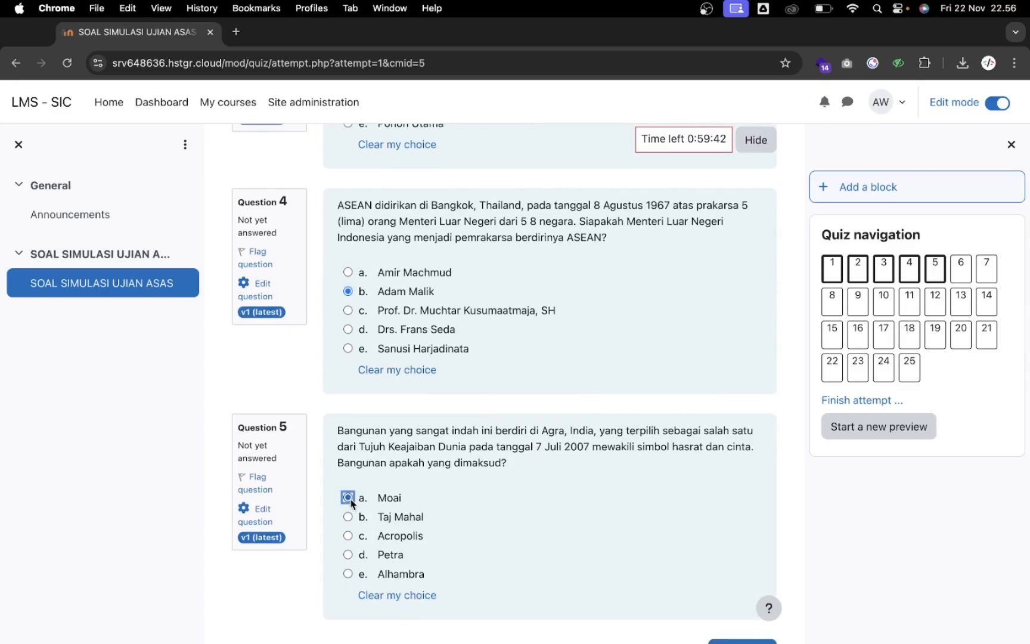
{"action": "scroll", "coordinate": [379, 500], "scroll_direction": "down", "scroll_amount": 2}
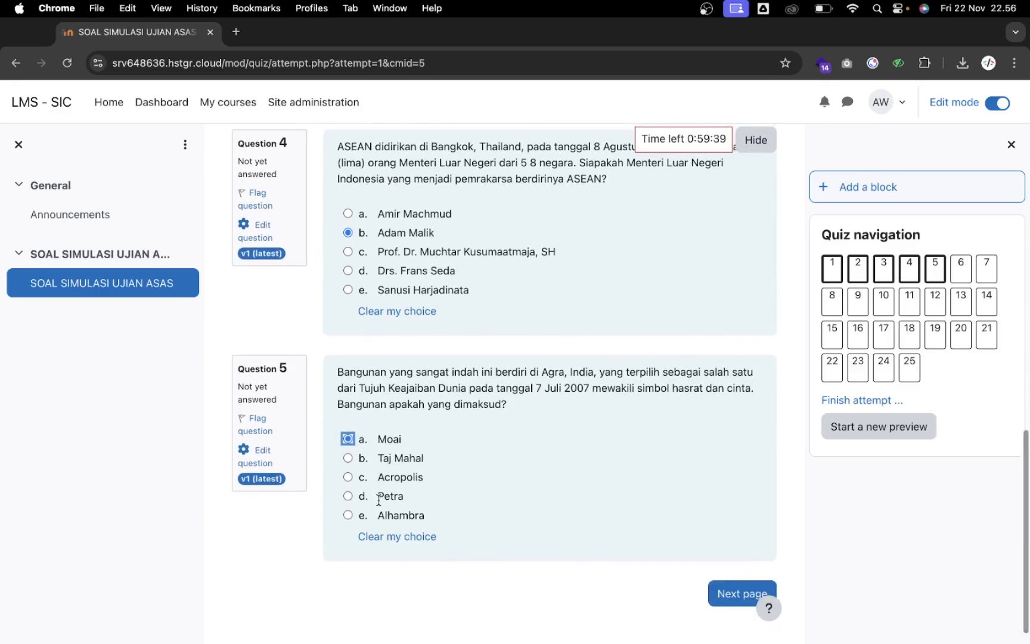
{"action": "left_click", "coordinate": [255, 430]}
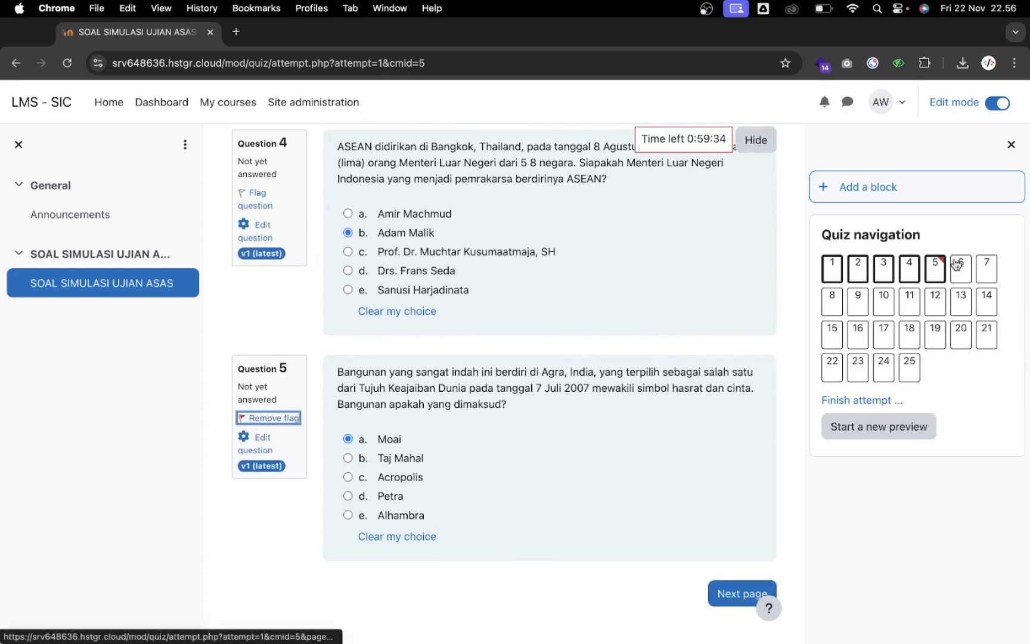
Answer the questions on the second and third pages of the preview
{"action": "left_click", "coordinate": [733, 596]}
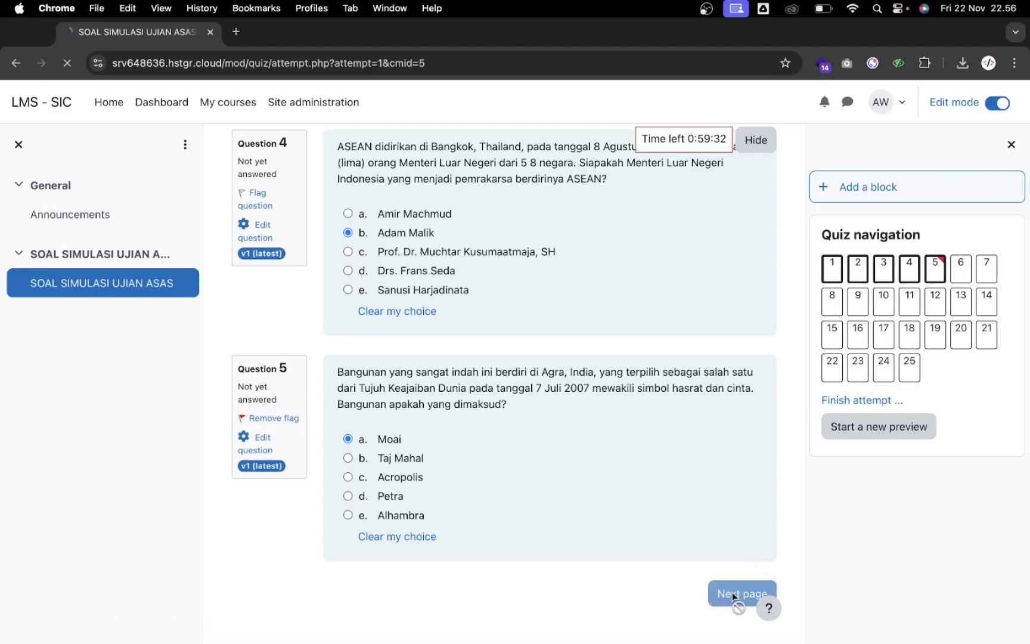
{"action": "scroll", "coordinate": [559, 424], "scroll_direction": "down", "scroll_amount": 3}
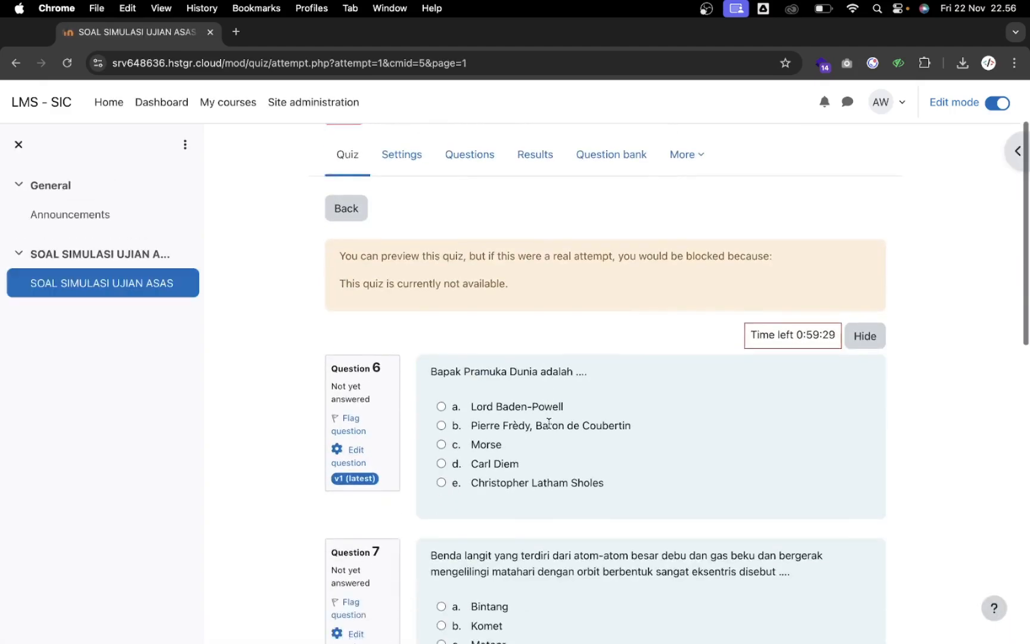
{"action": "left_click", "coordinate": [441, 403]}
{"action": "scroll", "coordinate": [450, 393], "scroll_direction": "down", "scroll_amount": 5}
{"action": "left_click", "coordinate": [851, 577]}
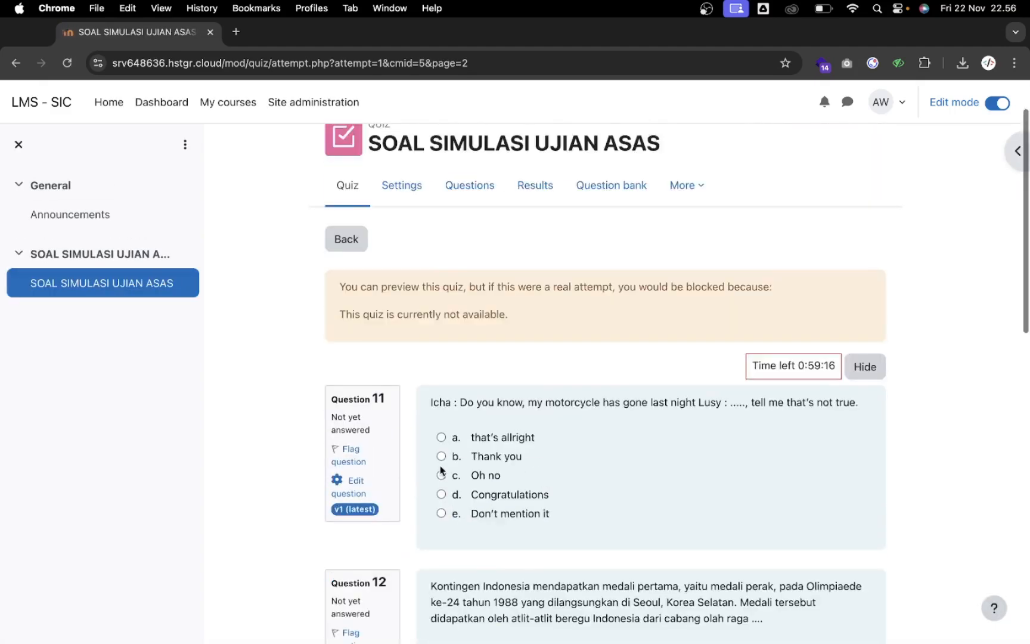
{"action": "left_click", "coordinate": [441, 475]}
{"action": "scroll", "coordinate": [441, 471], "scroll_direction": "down", "scroll_amount": 8}
{"action": "left_click", "coordinate": [441, 381]}
{"action": "left_click", "coordinate": [441, 359]}
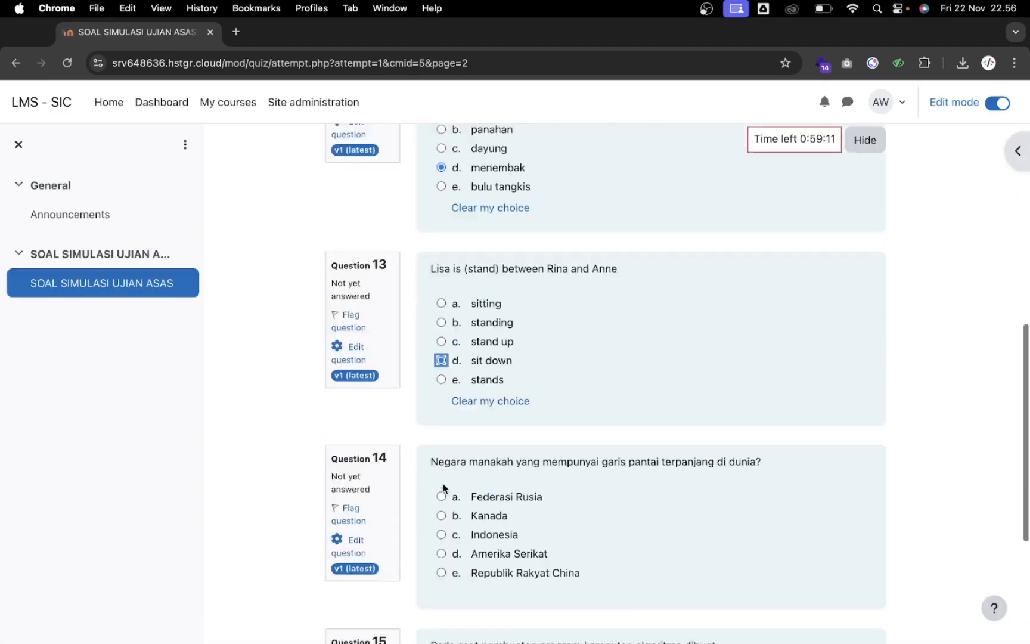
{"action": "left_click", "coordinate": [851, 577]}
{"action": "scroll", "coordinate": [580, 479], "scroll_direction": "down", "scroll_amount": 5}
{"action": "left_click", "coordinate": [441, 334]}
Answer questions 21–25, choosing Students' association for question 25, and finish the attempt
{"action": "left_click", "coordinate": [834, 575]}
{"action": "scroll", "coordinate": [441, 417], "scroll_direction": "down", "scroll_amount": 7}
{"action": "left_click", "coordinate": [441, 417]}
{"action": "left_click", "coordinate": [441, 302]}
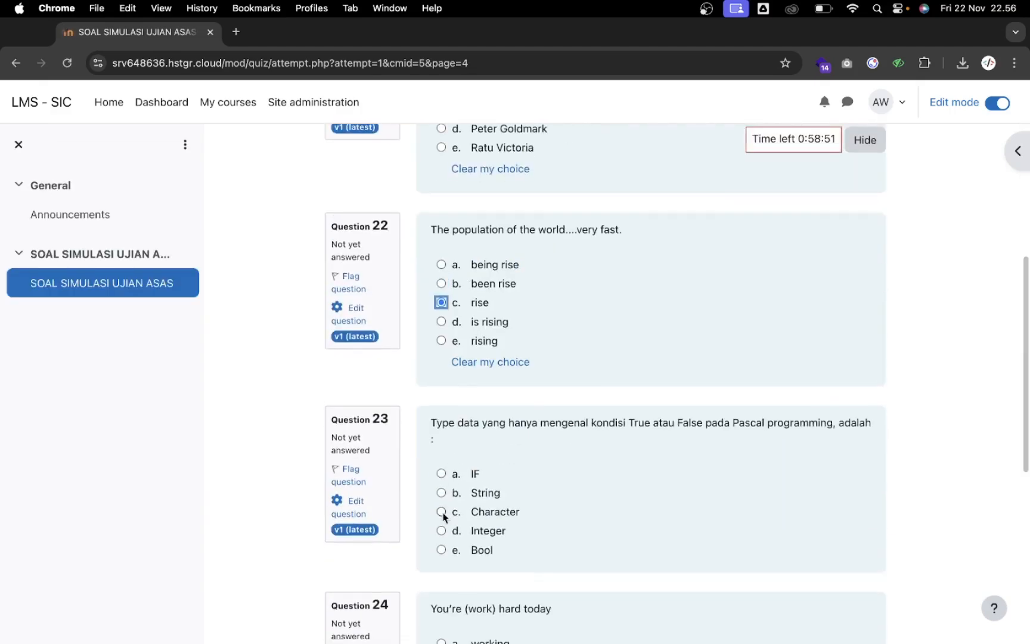
{"action": "left_click", "coordinate": [442, 512]}
{"action": "scroll", "coordinate": [442, 512], "scroll_direction": "down", "scroll_amount": 7}
{"action": "left_click", "coordinate": [441, 253]}
{"action": "left_click", "coordinate": [656, 458]}
{"action": "left_click", "coordinate": [1017, 152]}
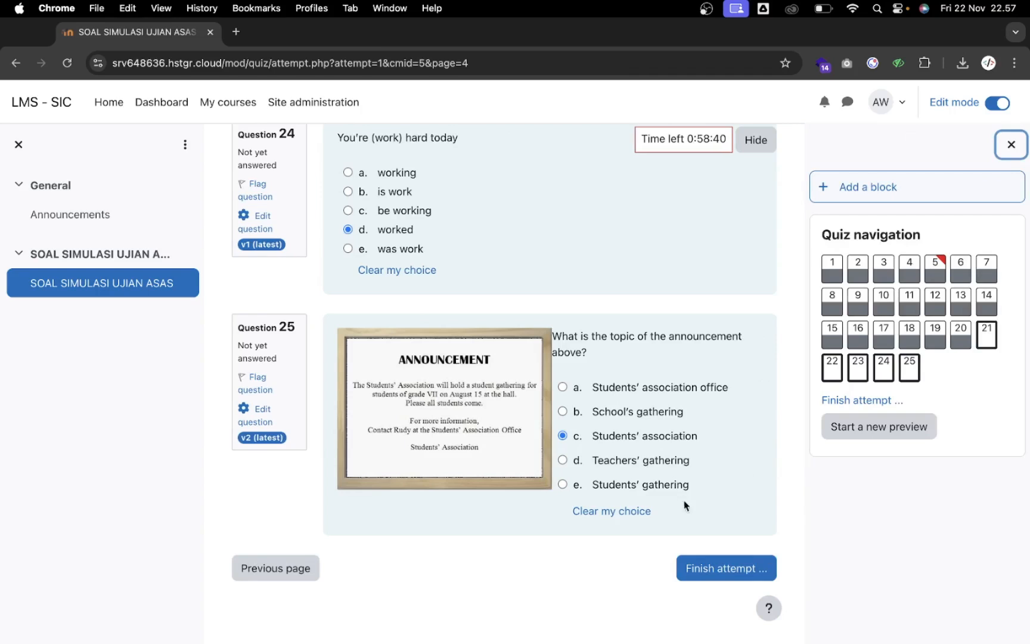
{"action": "left_click", "coordinate": [730, 574]}
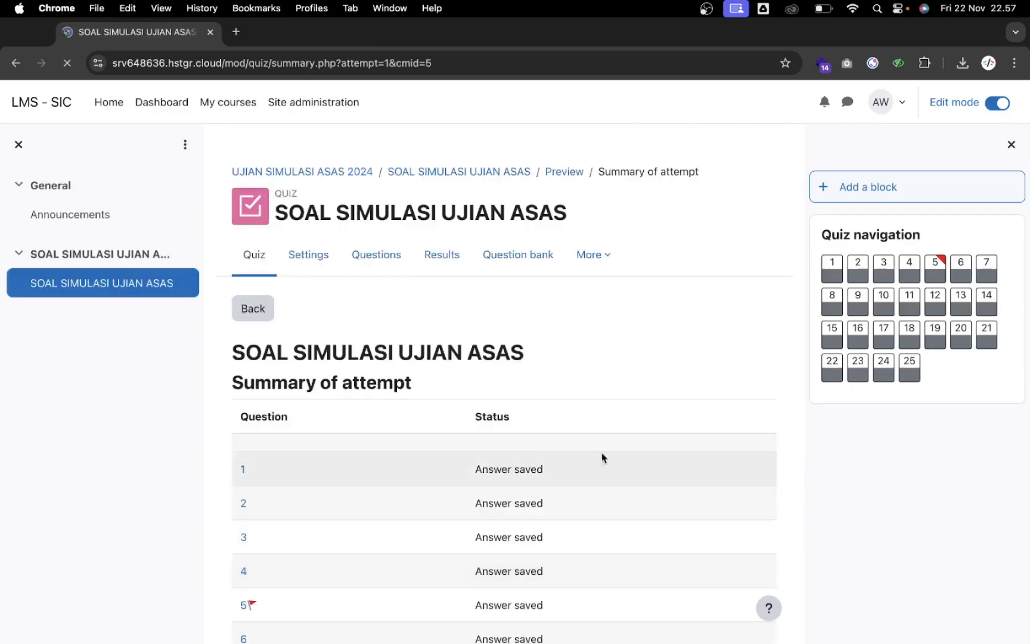
Submit all answers and confirm, finishing the preview attempt
{"action": "scroll", "coordinate": [486, 381], "scroll_direction": "down", "scroll_amount": 15}
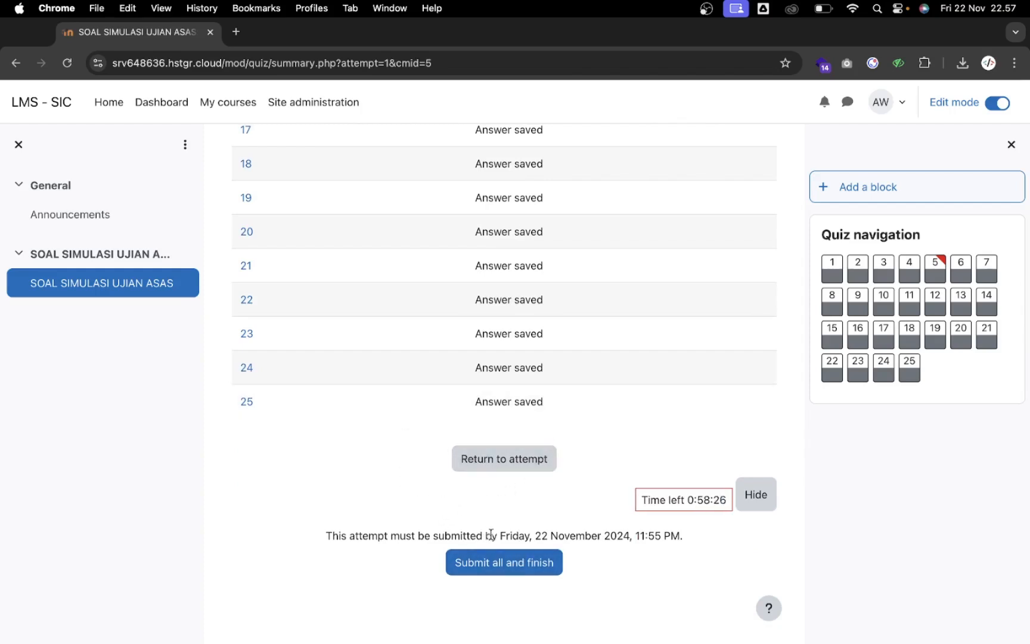
{"action": "left_click", "coordinate": [504, 569]}
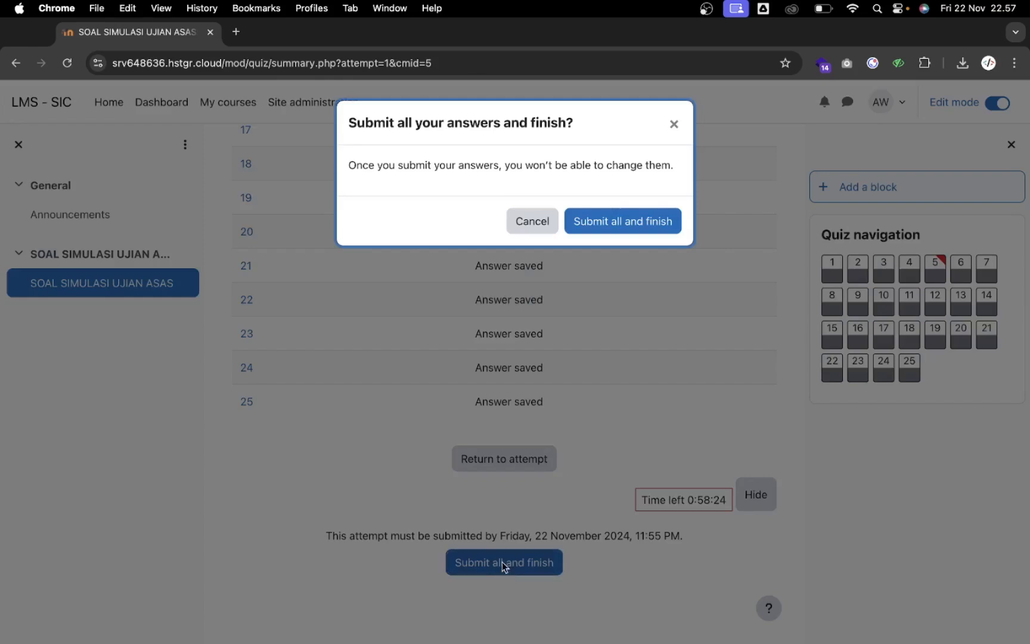
{"action": "left_click", "coordinate": [642, 231]}
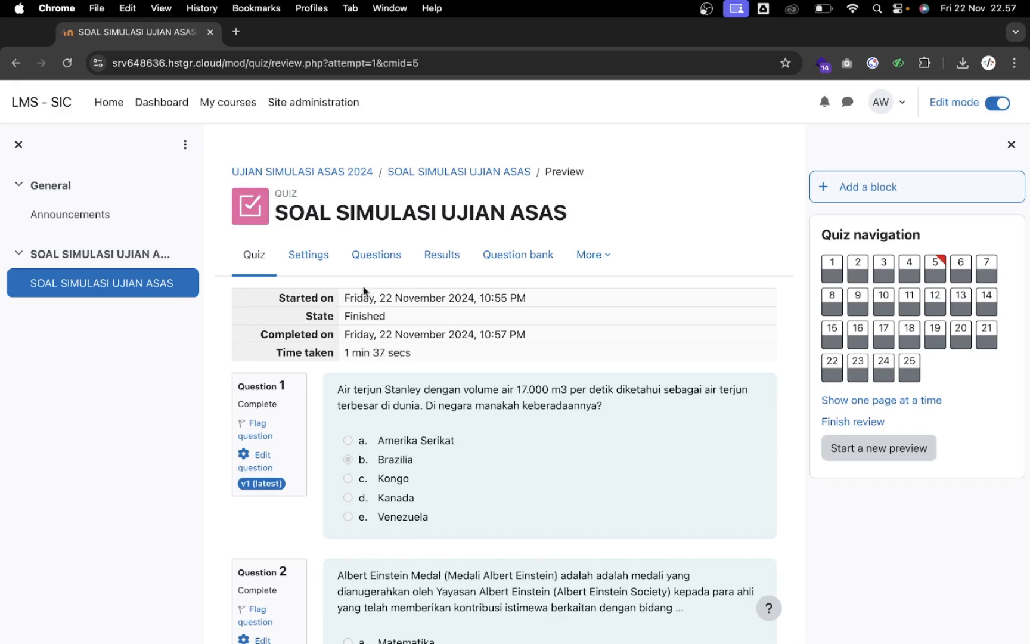
Check the quiz's questions and grades report, then open the UJIAN SIMULASI ASAS 2024 course's Participants
{"action": "left_click", "coordinate": [385, 259]}
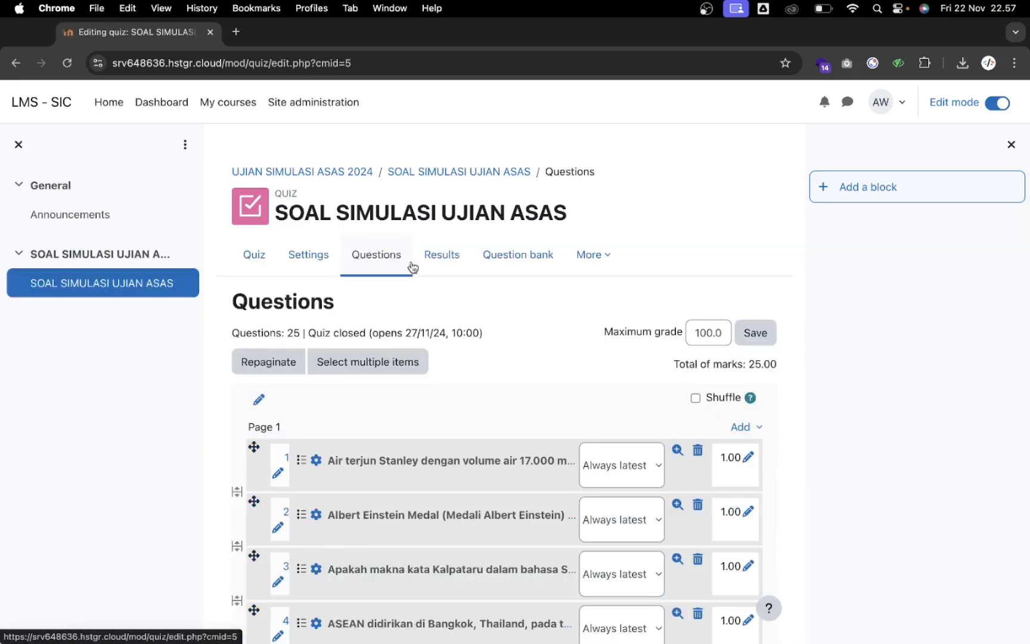
{"action": "left_click", "coordinate": [449, 260]}
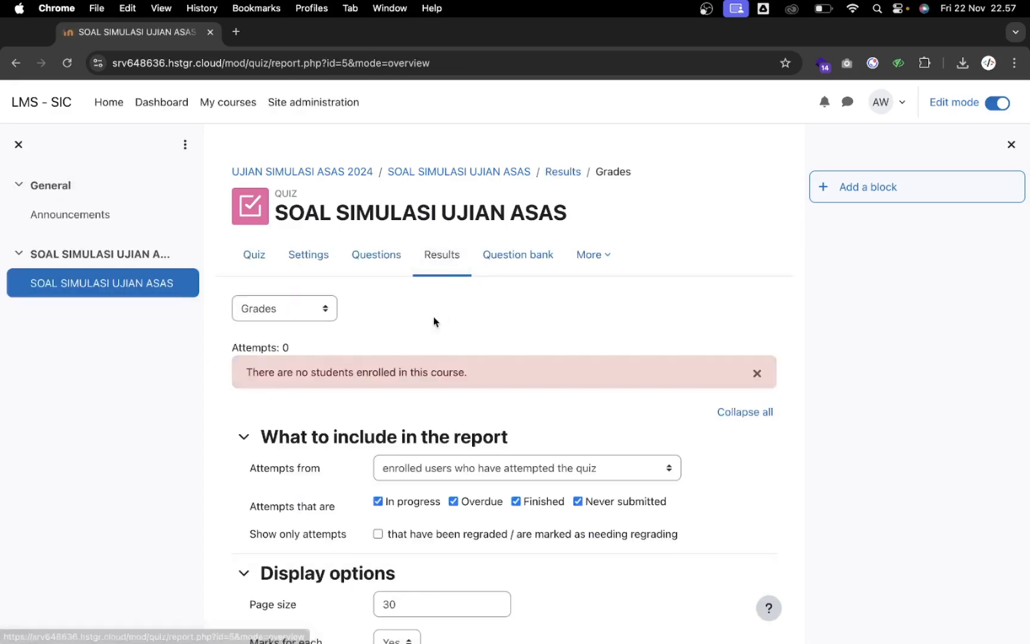
{"action": "scroll", "coordinate": [416, 324], "scroll_direction": "down", "scroll_amount": 1}
{"action": "scroll", "coordinate": [416, 326], "scroll_direction": "down", "scroll_amount": 4}
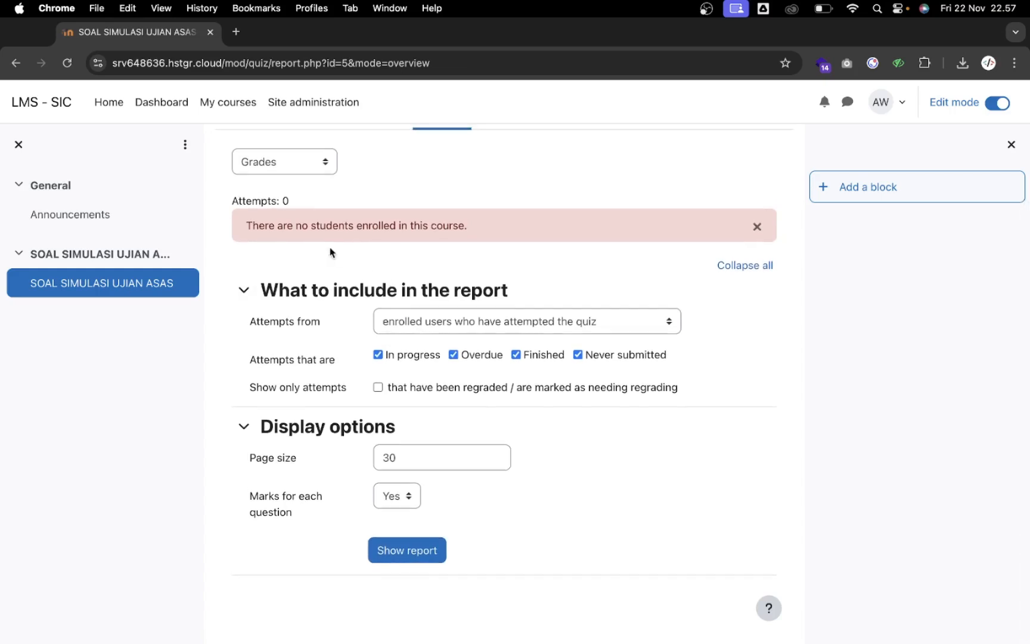
{"action": "scroll", "coordinate": [395, 239], "scroll_direction": "up", "scroll_amount": 5}
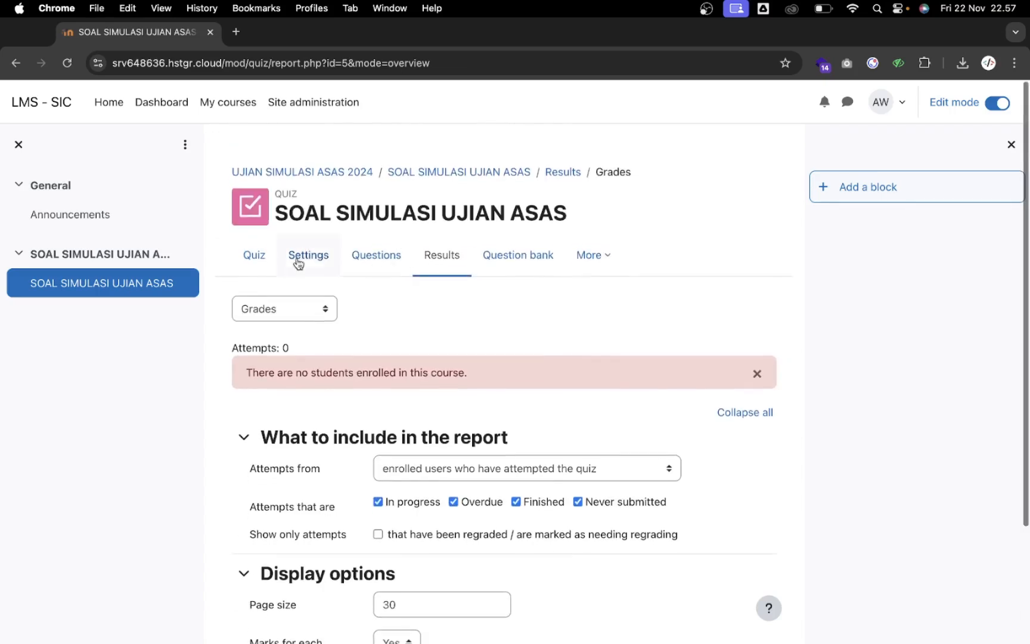
{"action": "left_click", "coordinate": [255, 270]}
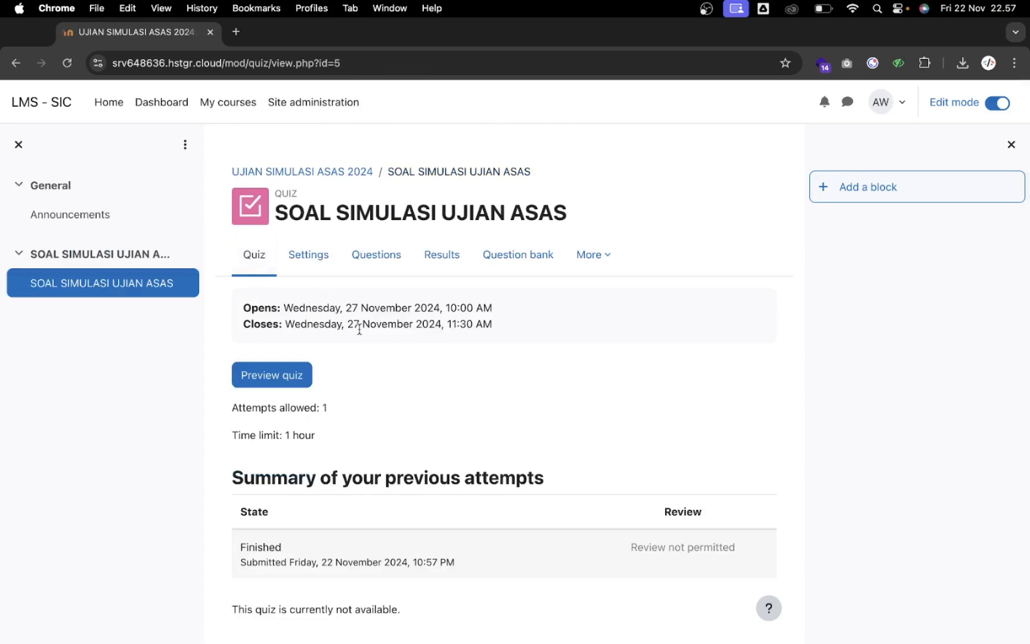
{"action": "left_click", "coordinate": [344, 172]}
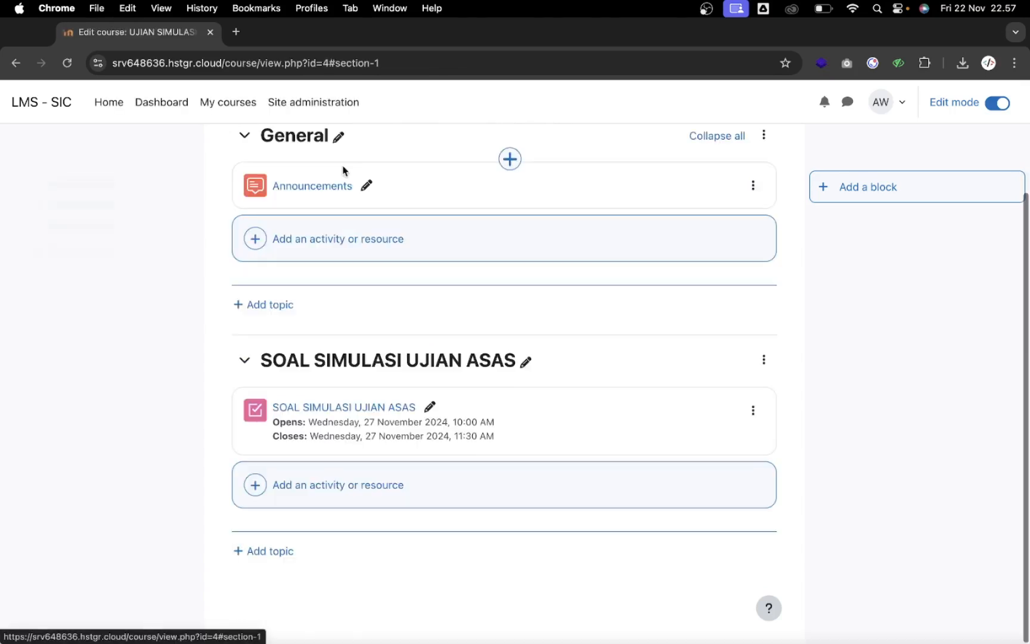
{"action": "scroll", "coordinate": [394, 316], "scroll_direction": "up", "scroll_amount": 3}
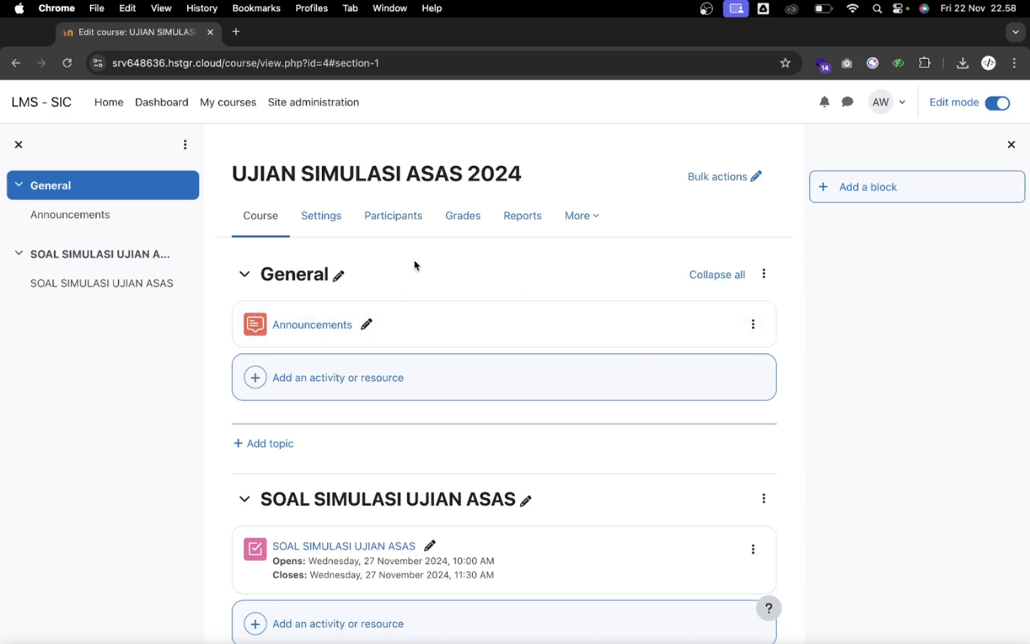
{"action": "left_click", "coordinate": [393, 224]}
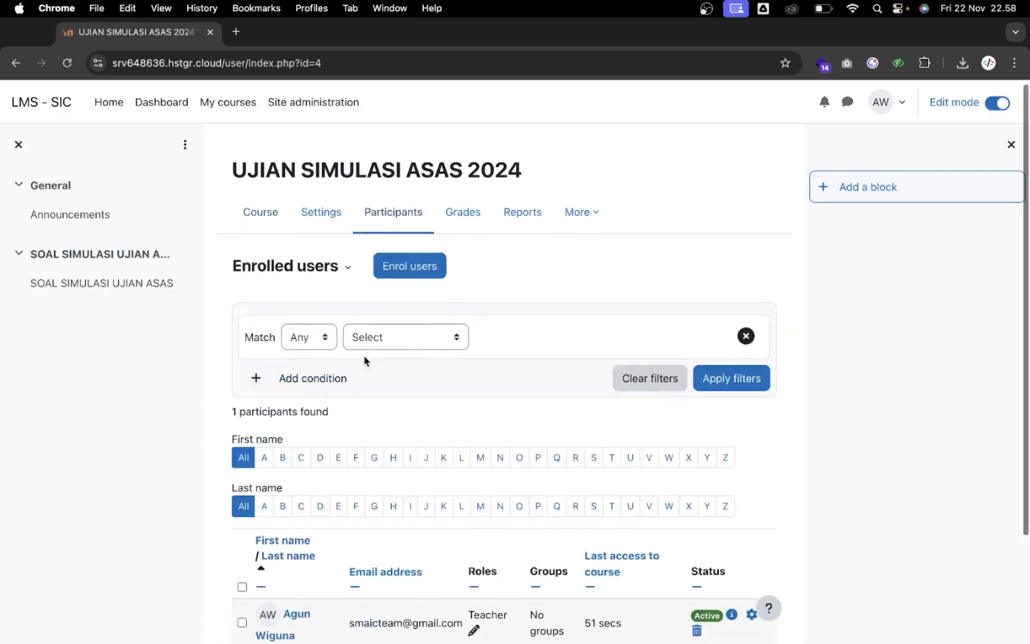
In Enrolment methods, disable Manual enrolments, enable Self enrolment (Student), and open its settings
{"action": "scroll", "coordinate": [364, 360], "scroll_direction": "down", "scroll_amount": 2}
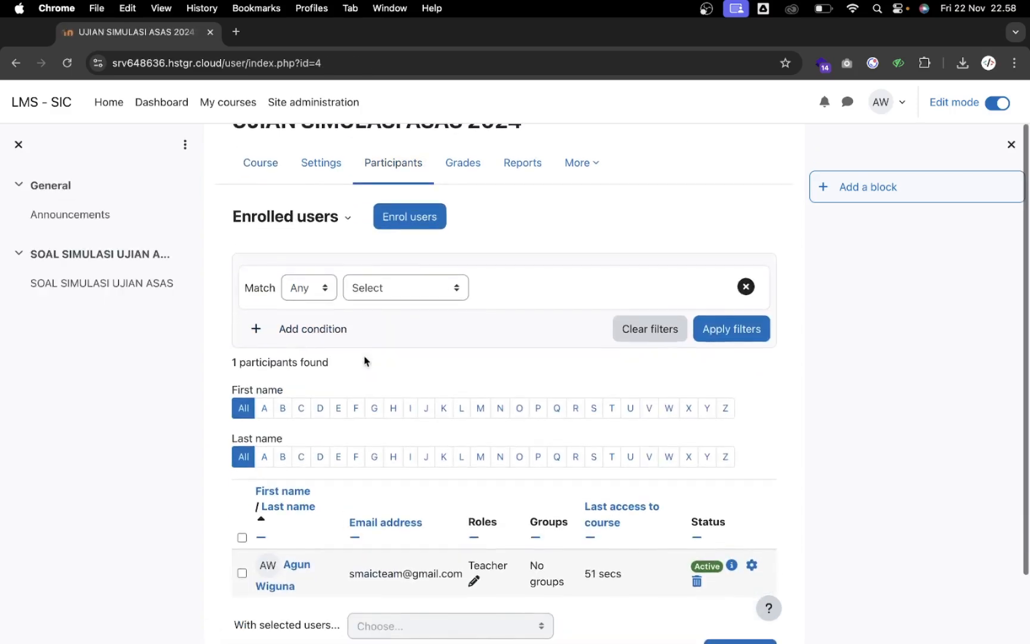
{"action": "left_click", "coordinate": [307, 222]}
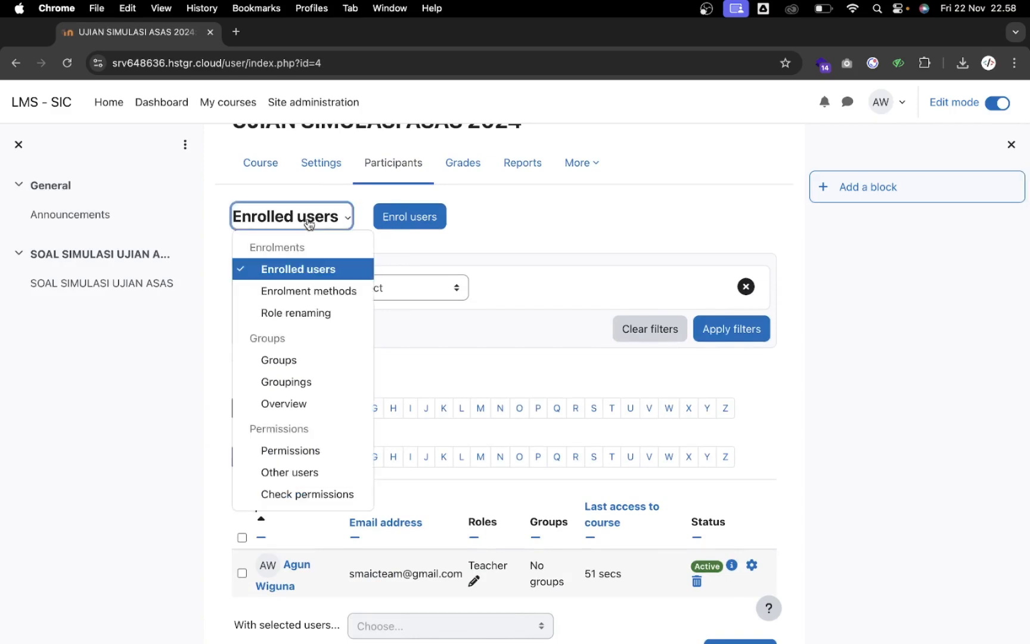
{"action": "left_click", "coordinate": [314, 292]}
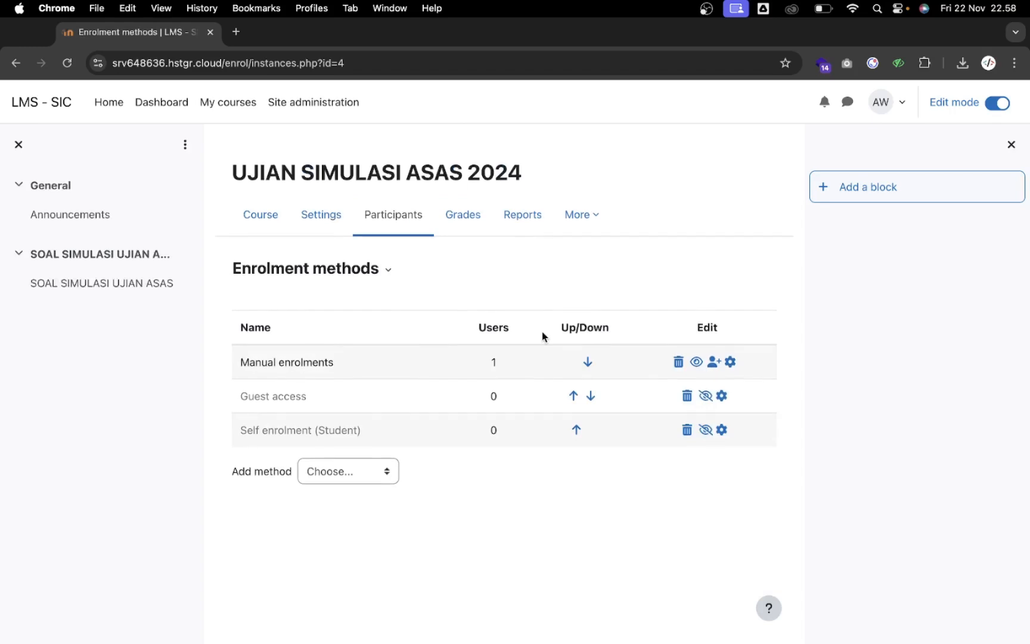
{"action": "left_click", "coordinate": [695, 363]}
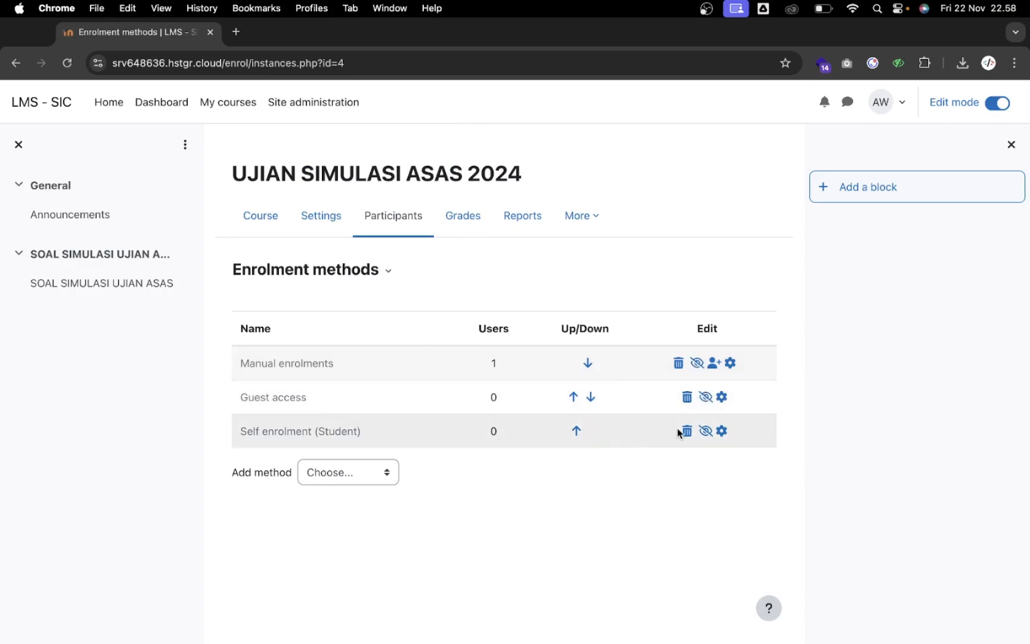
{"action": "left_click", "coordinate": [707, 432]}
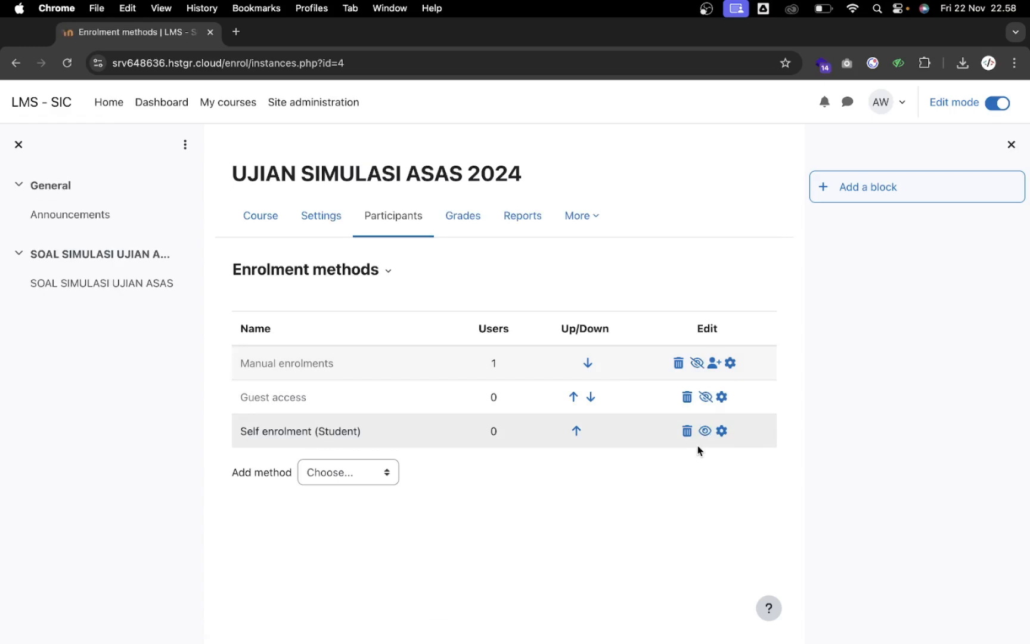
{"action": "left_click", "coordinate": [722, 432]}
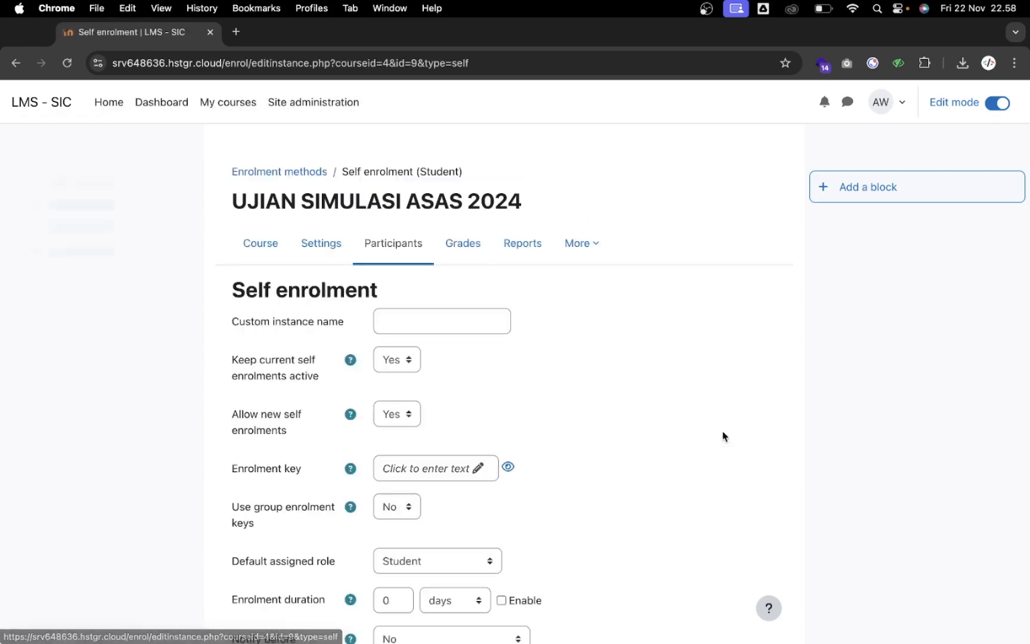
Enter the new enrolment key in the self enrolment Enrolment key field, correcting its final characters
{"action": "scroll", "coordinate": [577, 444], "scroll_direction": "down", "scroll_amount": 3}
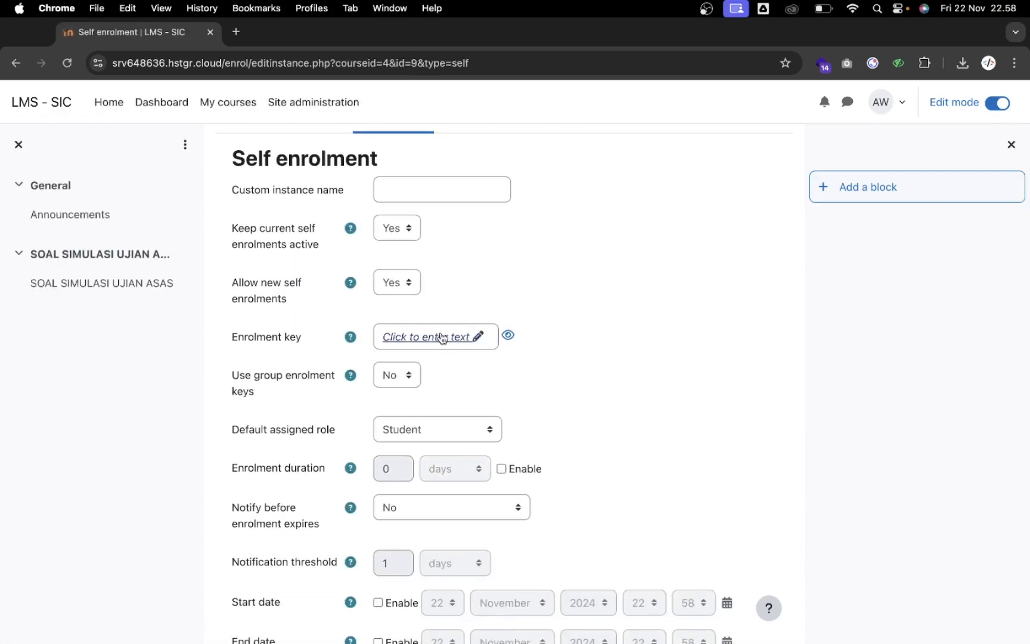
{"action": "left_click", "coordinate": [441, 338]}
{"action": "left_click", "coordinate": [520, 336]}
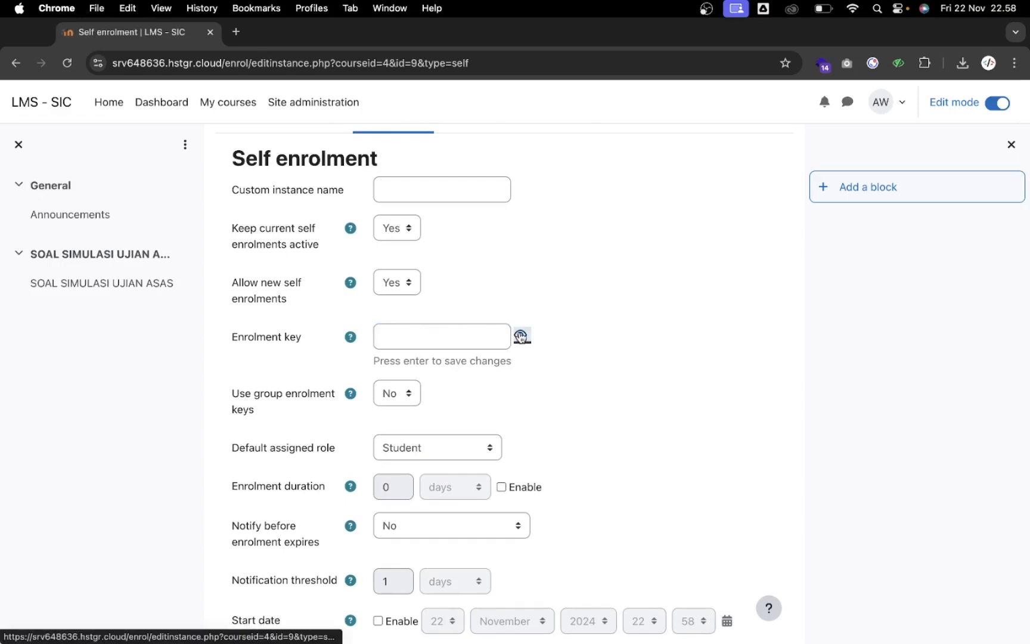
{"action": "left_click", "coordinate": [456, 334]}
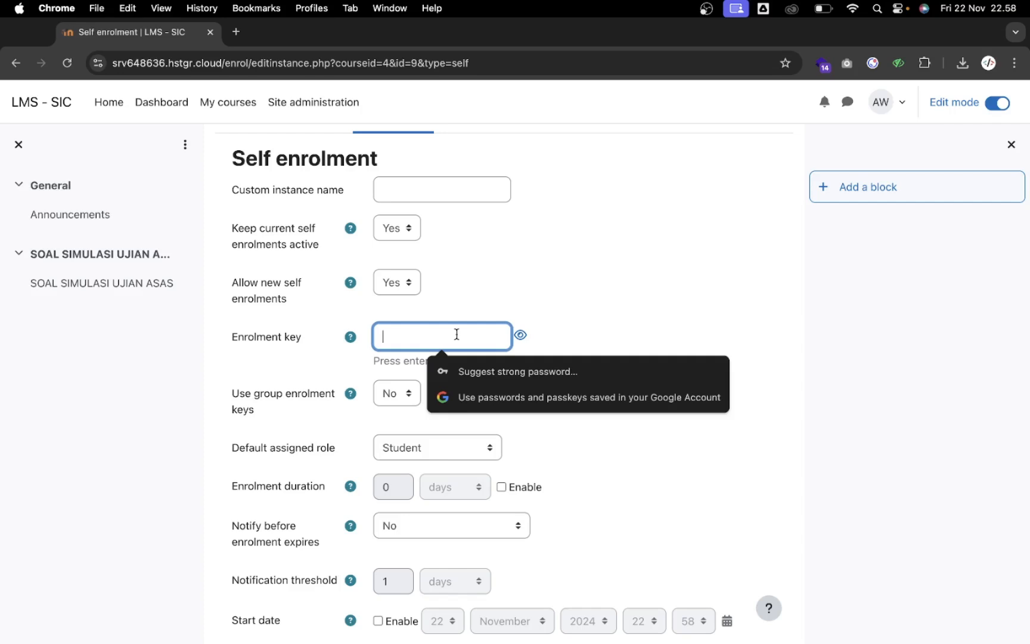
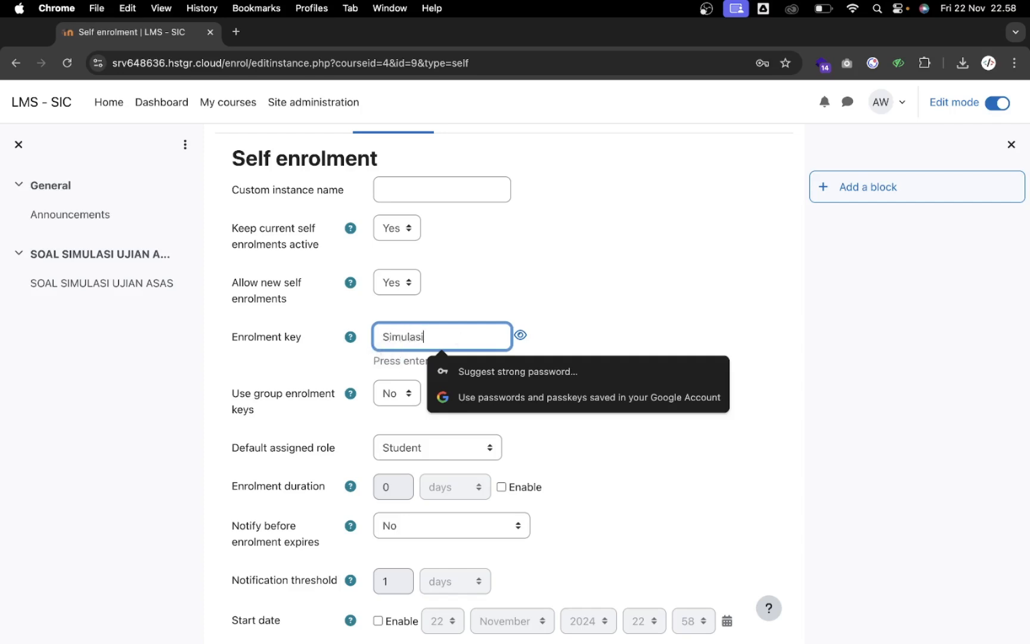
{"action": "key", "text": "Return"}
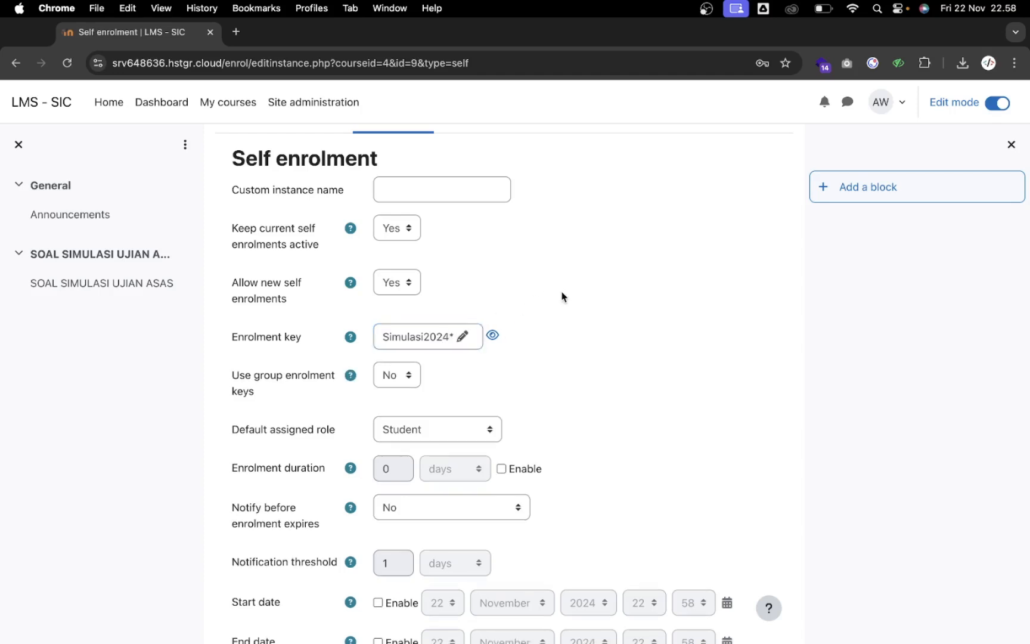
Save the self enrolment settings and dismiss the browser's save-password offer
{"action": "scroll", "coordinate": [541, 378], "scroll_direction": "down", "scroll_amount": 10}
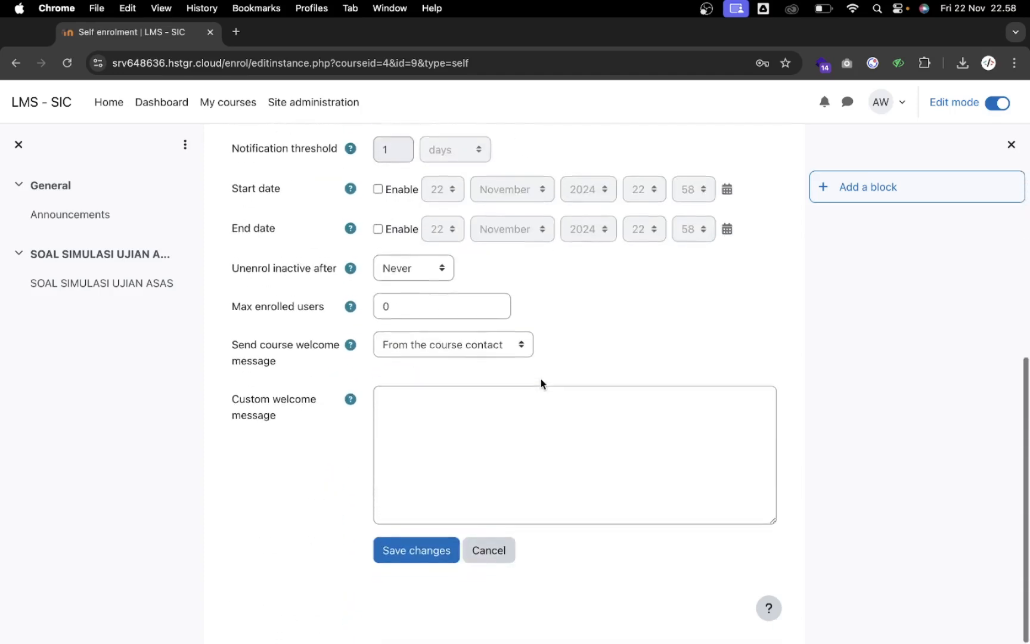
{"action": "left_click", "coordinate": [441, 556]}
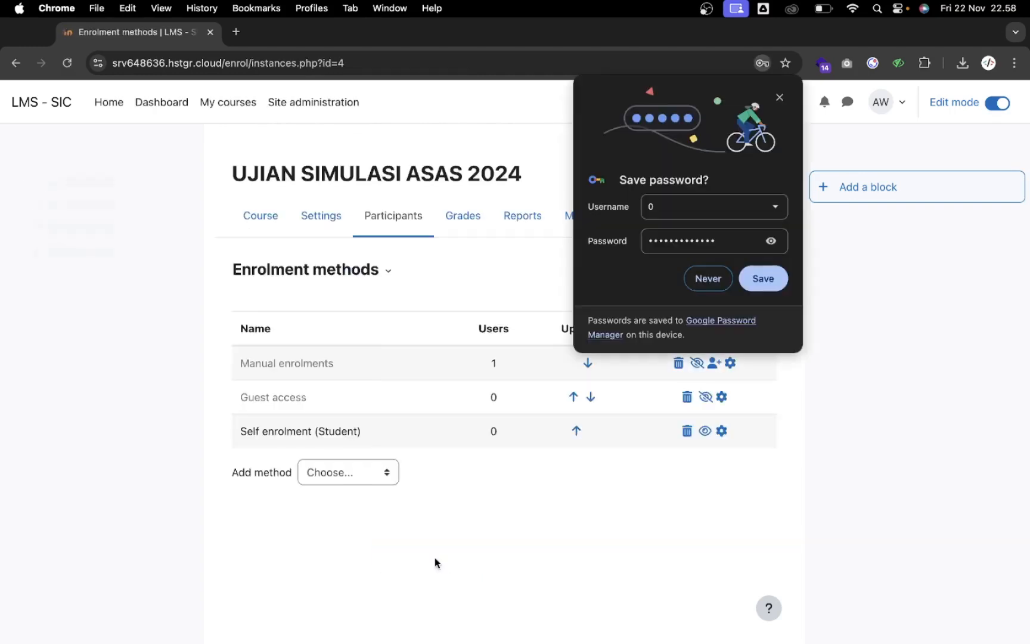
{"action": "left_click", "coordinate": [780, 98]}
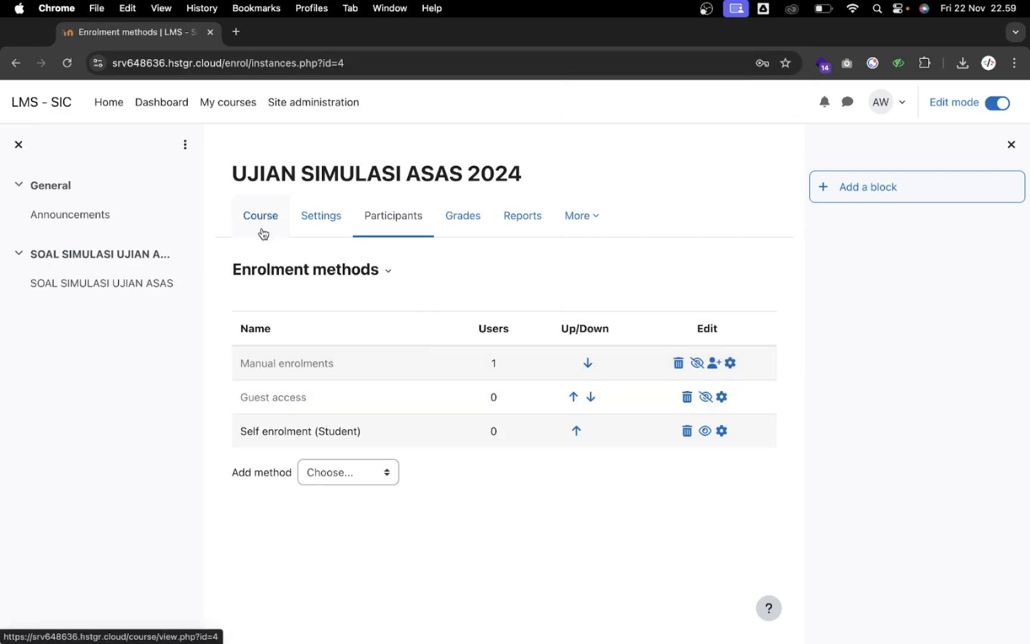
Return to the course page and log out of the admin account
{"action": "left_click", "coordinate": [263, 232]}
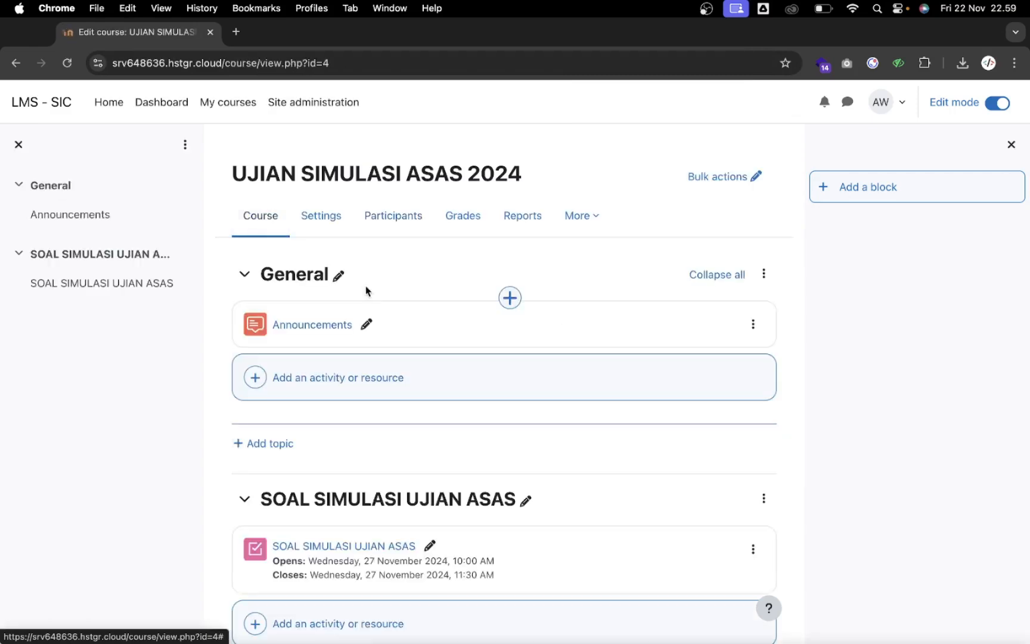
{"action": "scroll", "coordinate": [366, 289], "scroll_direction": "down", "scroll_amount": 3}
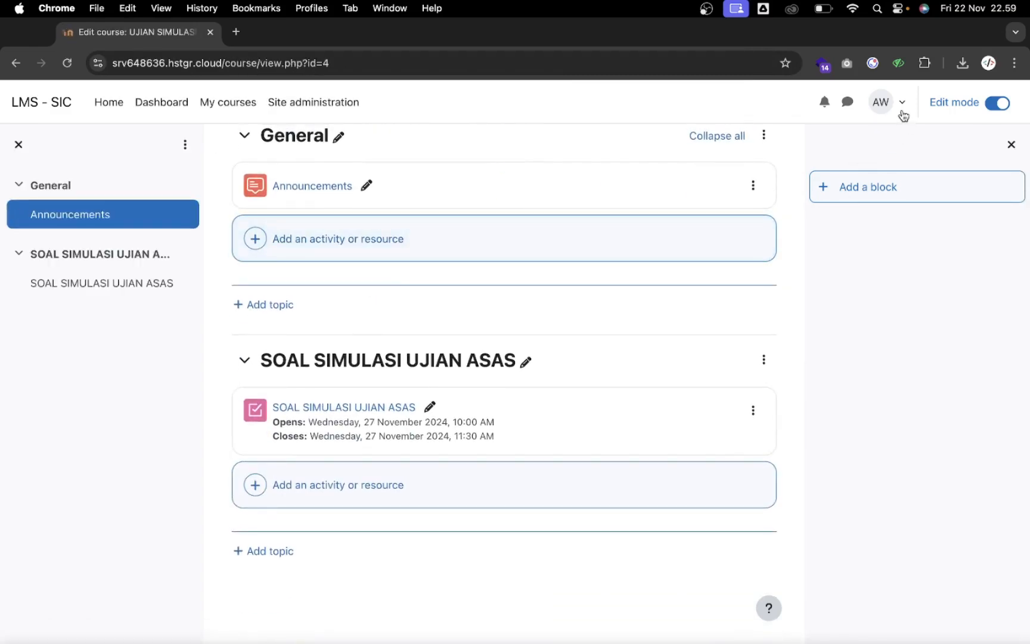
{"action": "left_click", "coordinate": [882, 107]}
{"action": "left_click", "coordinate": [805, 324]}
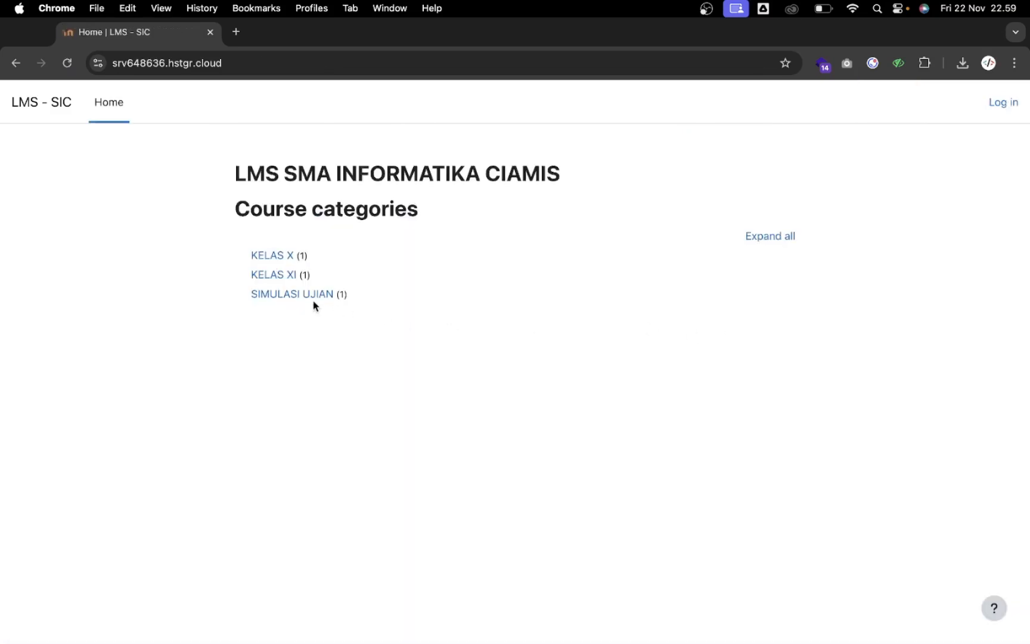
While logged out, try the SIMULASI UJIAN course UJIAN SIMULASI ASAS 2024, then return to the front page
{"action": "left_click", "coordinate": [310, 298]}
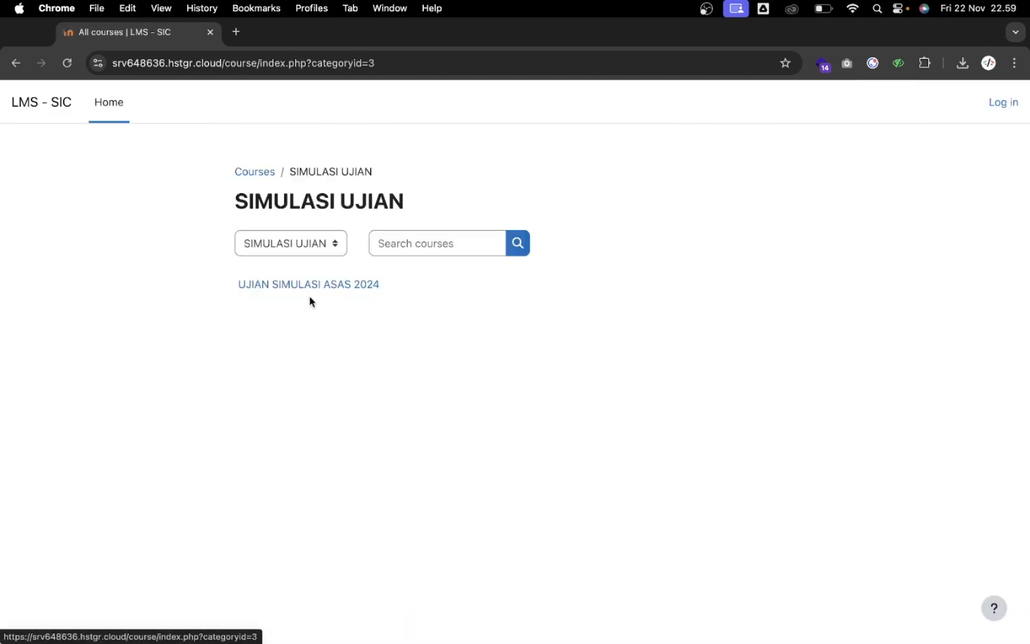
{"action": "left_click", "coordinate": [344, 291]}
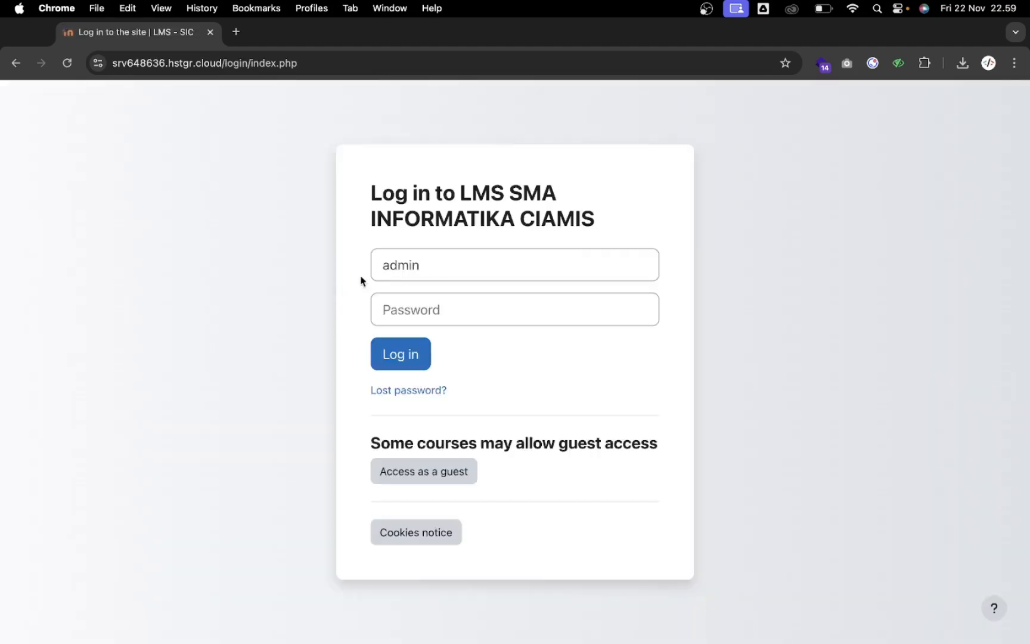
{"action": "left_click", "coordinate": [16, 64]}
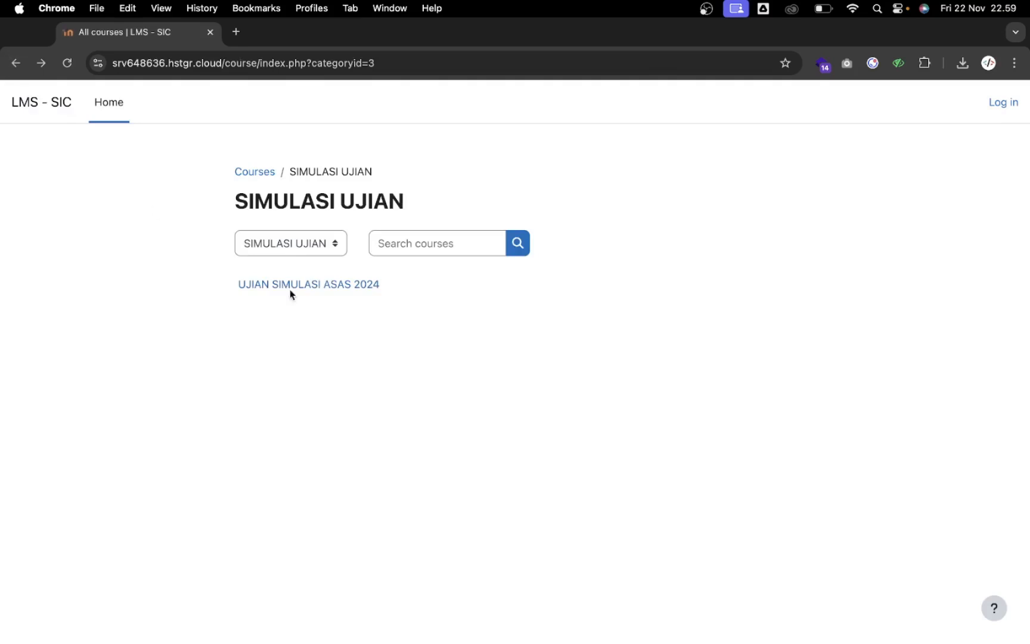
{"action": "left_click", "coordinate": [109, 103]}
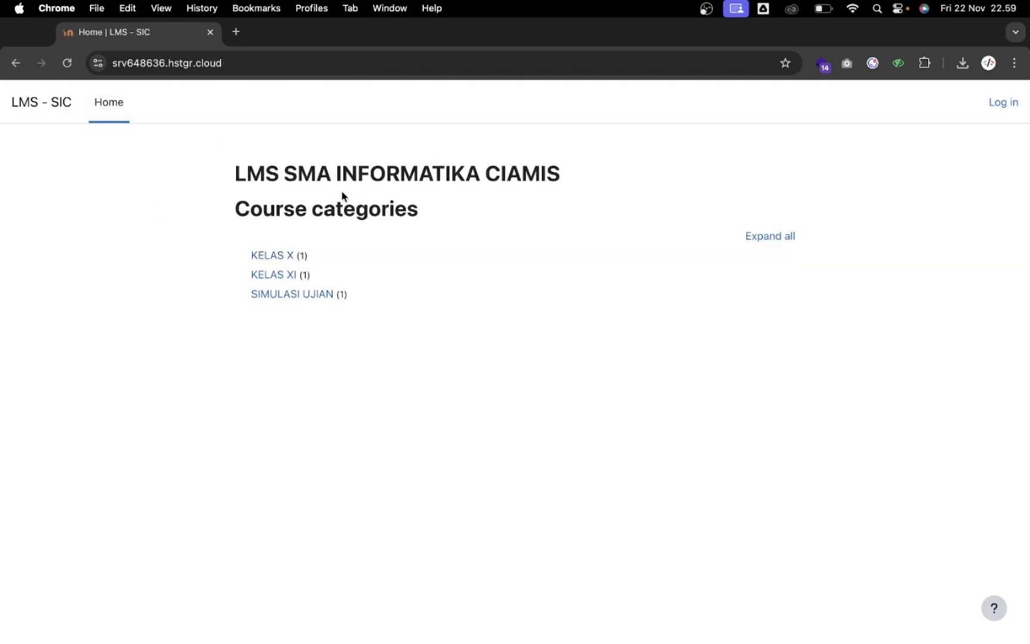